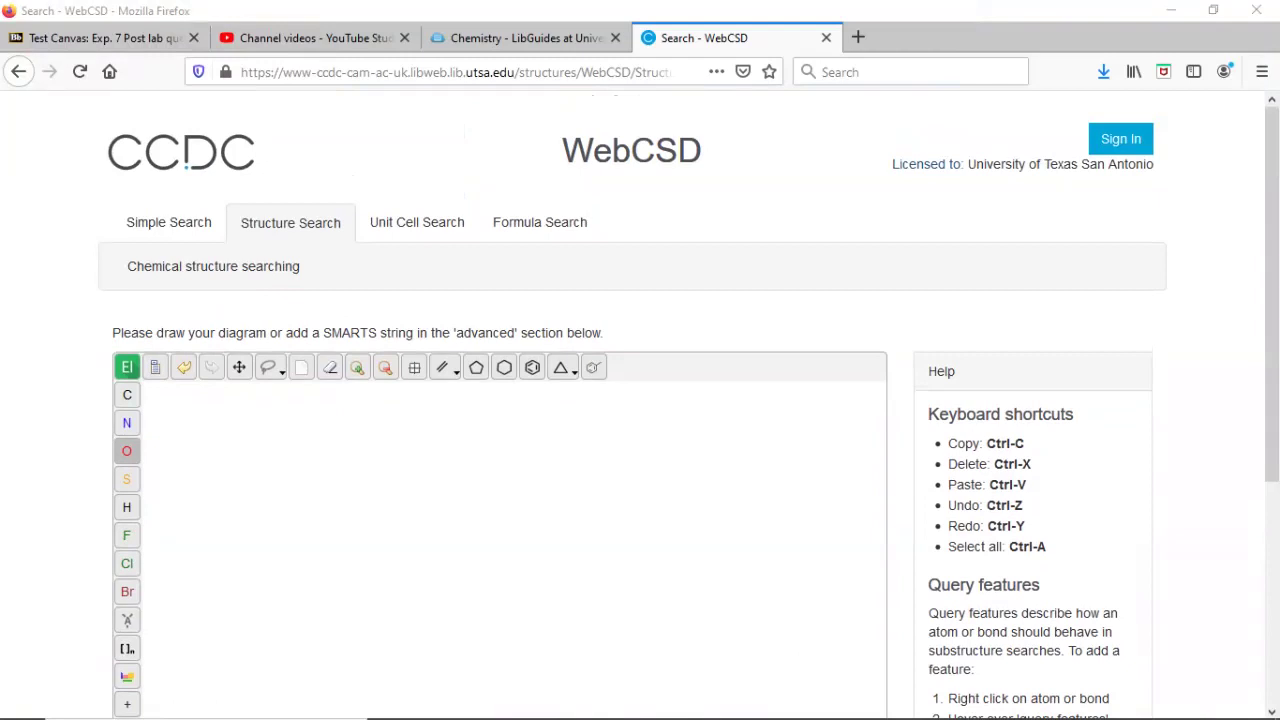
Step: Annotate the page above the drawing area with "How to draw acetalsalicylic acid" and a second line "- looking up only acetalsalcylic acid"
{"action": "scroll", "coordinate": [640, 400], "scroll_direction": "down", "scroll_amount": 2}
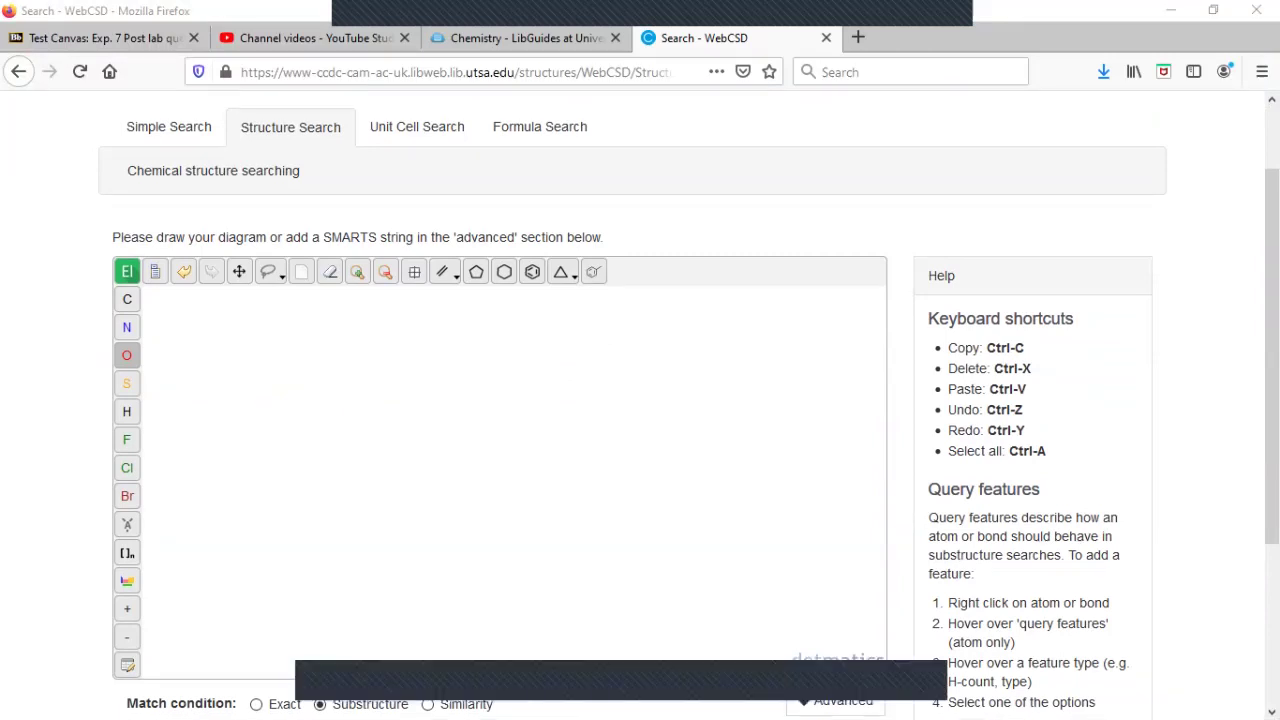
{"action": "left_click", "coordinate": [325, 178]}
{"action": "type", "text": "How to"}
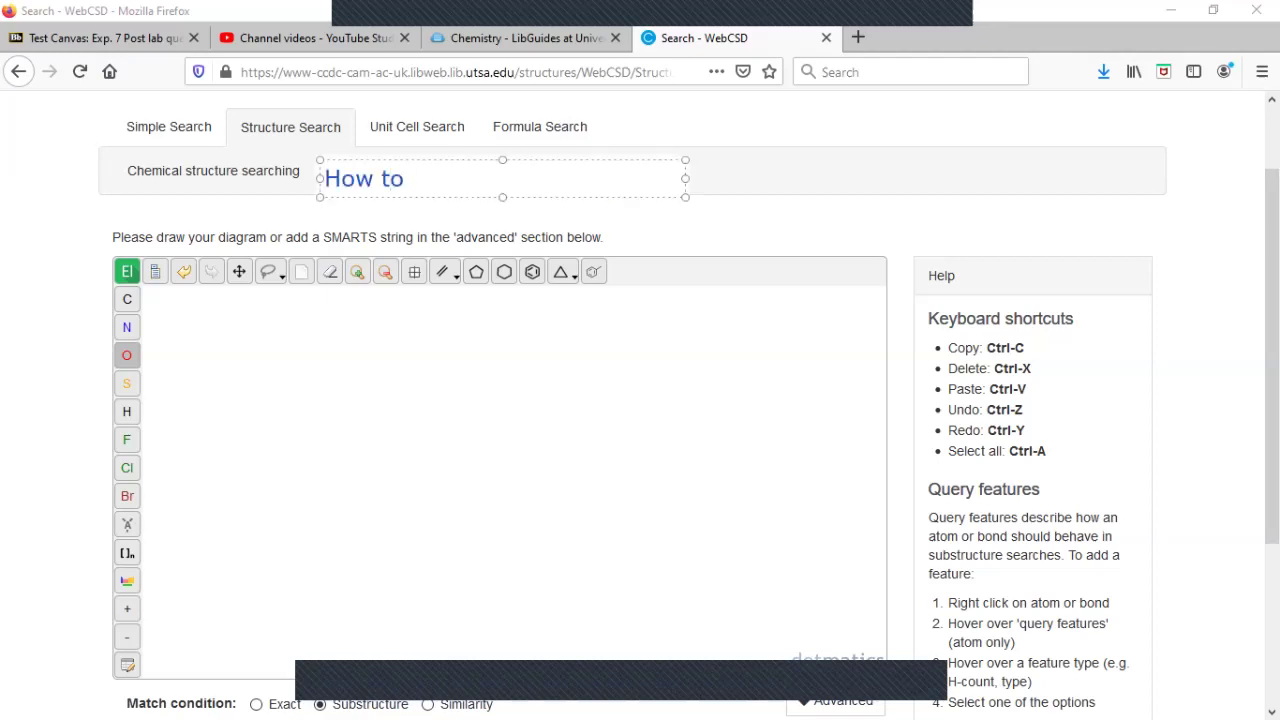
{"action": "type", "text": " draw acetalsali"}
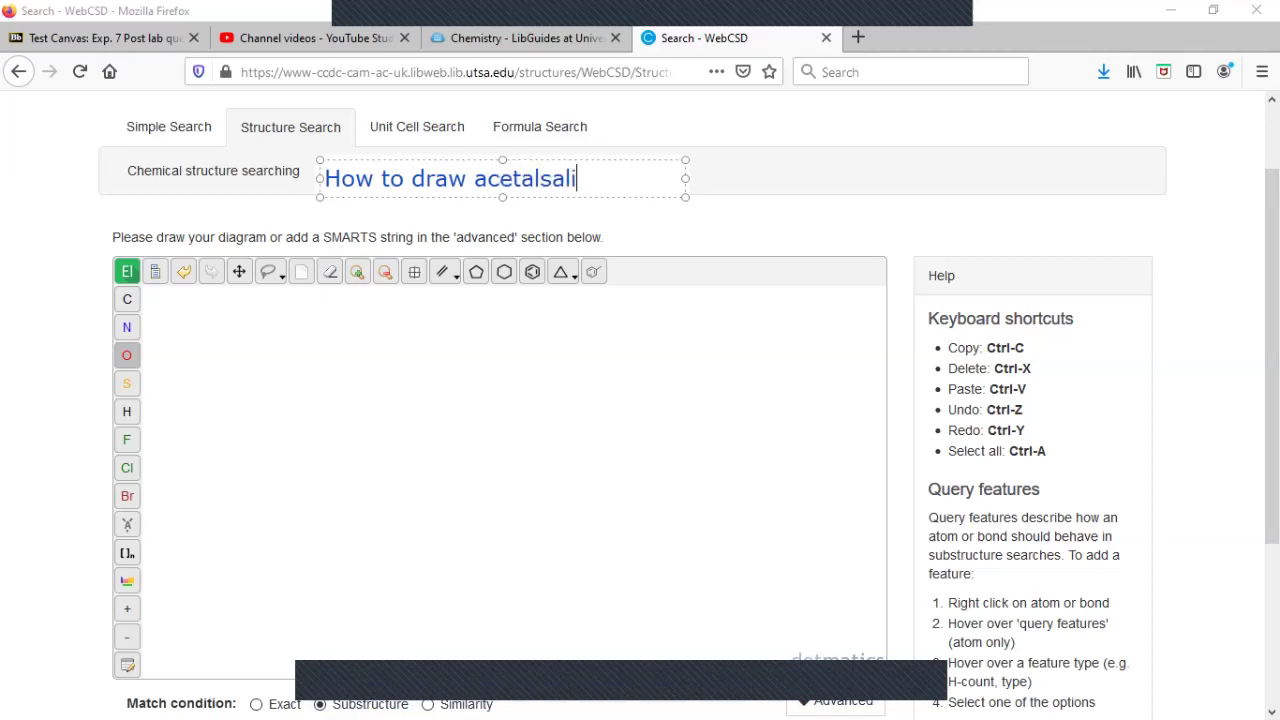
{"action": "type", "text": "cylic acid"}
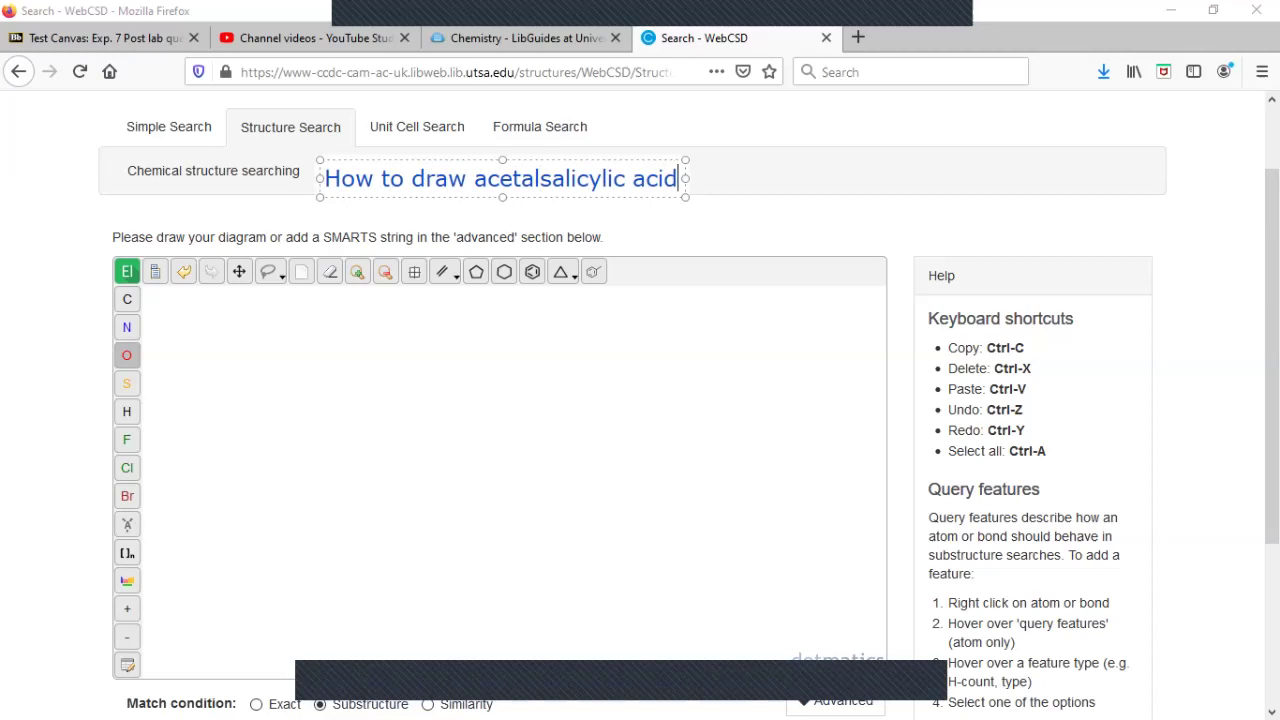
{"action": "key", "text": "Return"}
{"action": "type", "text": "- looking up only acetalsalcy"}
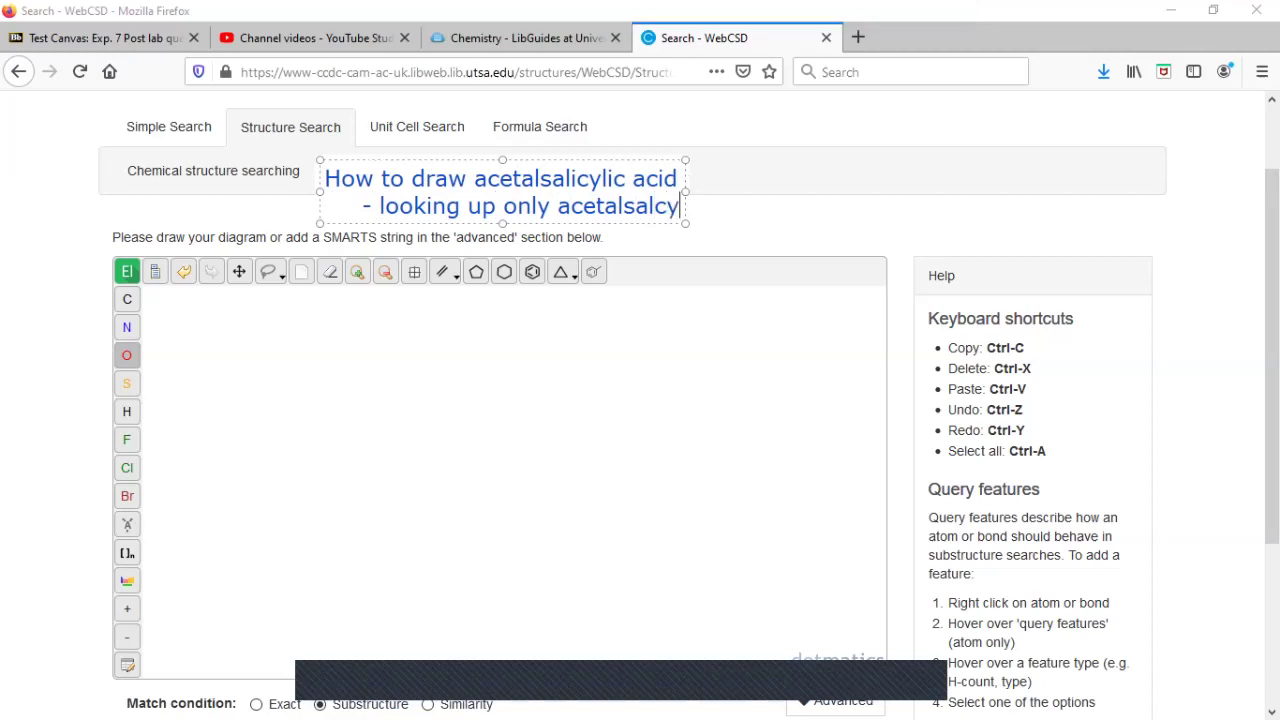
{"action": "type", "text": "lic acid"}
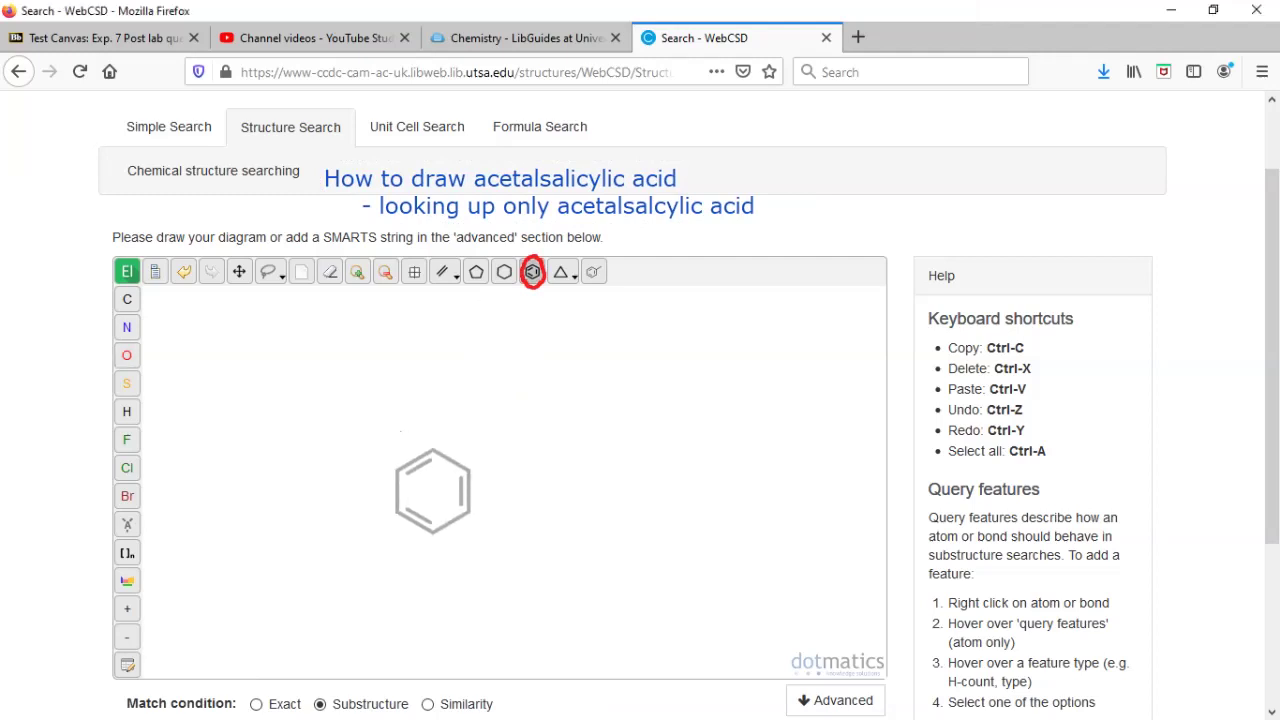
Step: Draw a benzene ring and attach a single-bonded carbon to its upper vertex, branching into one single and one double bond
{"action": "left_click", "coordinate": [432, 490]}
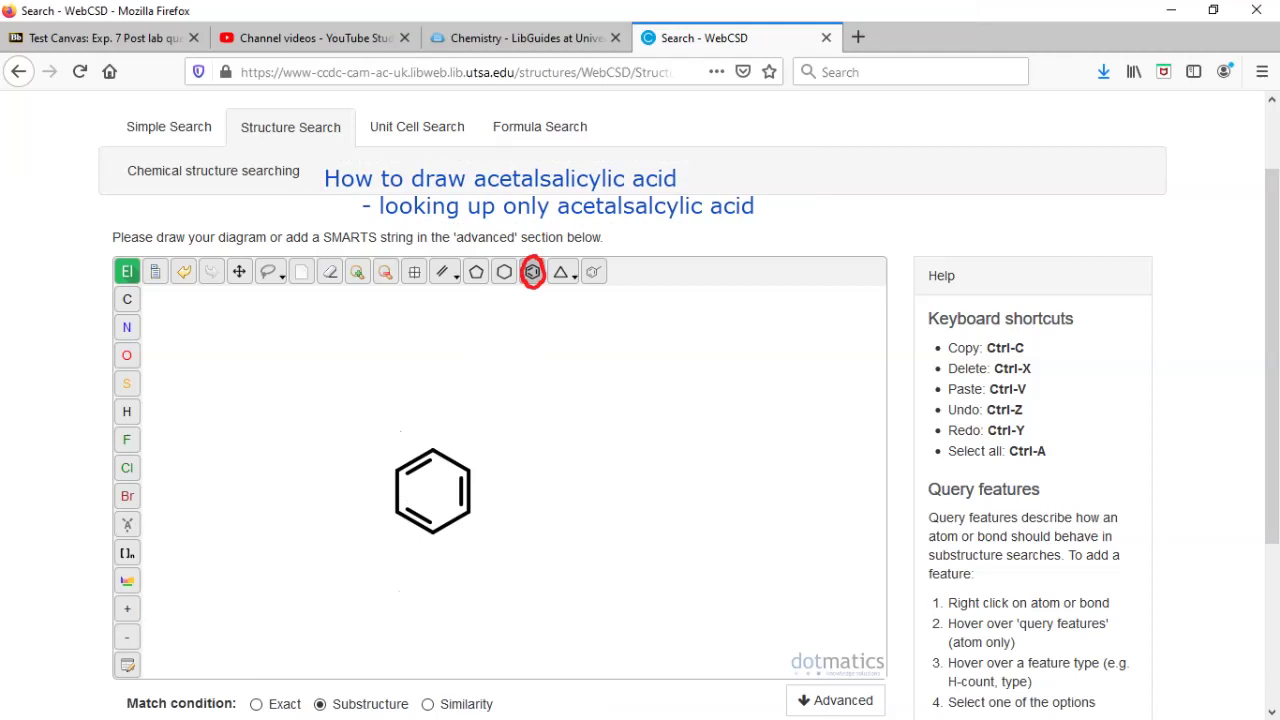
{"action": "mouse_move", "coordinate": [440, 261]}
{"action": "left_mouse_down"}
{"action": "mouse_move", "coordinate": [462, 272]}
{"action": "mouse_move", "coordinate": [452, 289]}
{"action": "mouse_move", "coordinate": [429, 280]}
{"action": "mouse_move", "coordinate": [437, 262]}
{"action": "mouse_move", "coordinate": [456, 264]}
{"action": "left_mouse_up"}
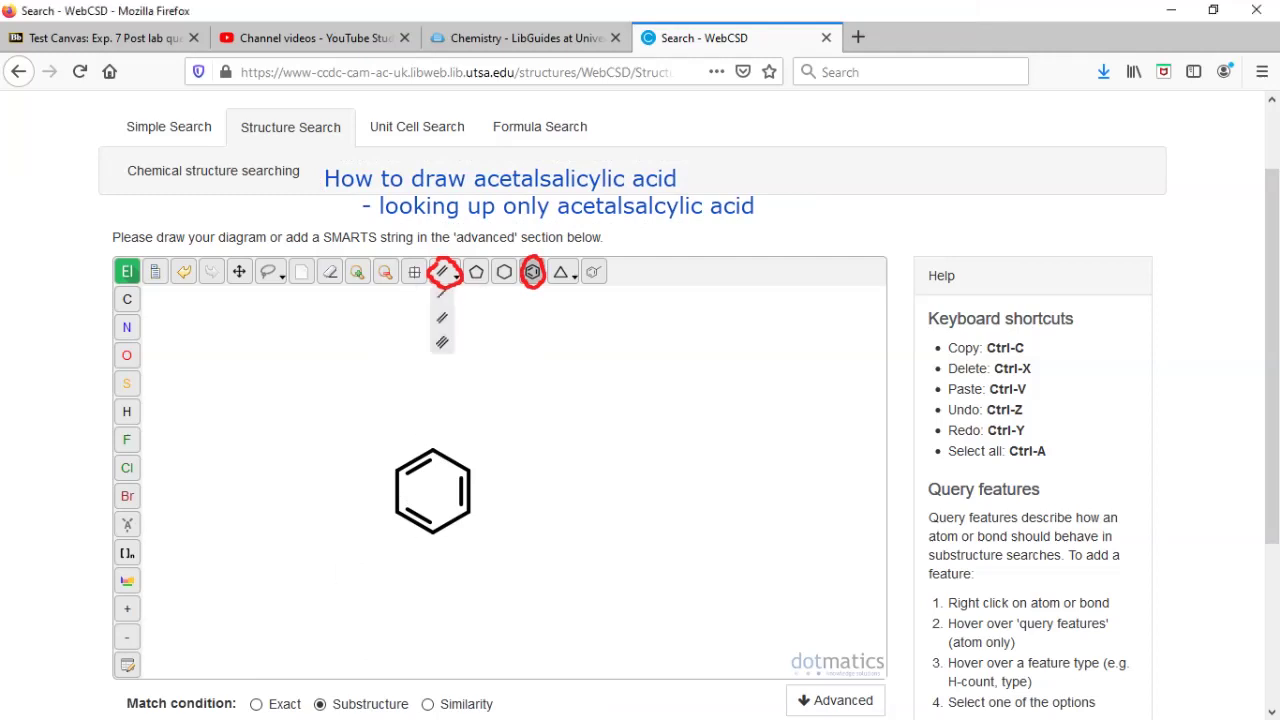
{"action": "left_click", "coordinate": [441, 291]}
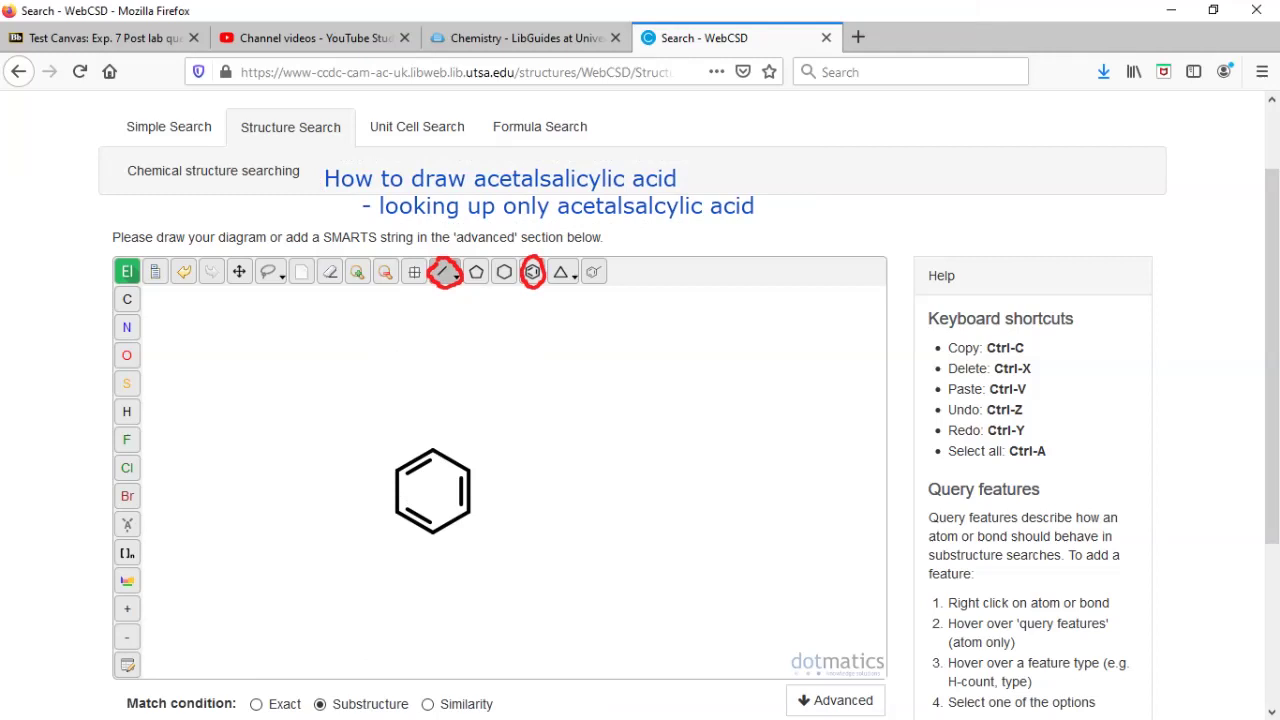
{"action": "left_click", "coordinate": [432, 447]}
{"action": "left_click", "coordinate": [432, 408]}
{"action": "left_click", "coordinate": [432, 408]}
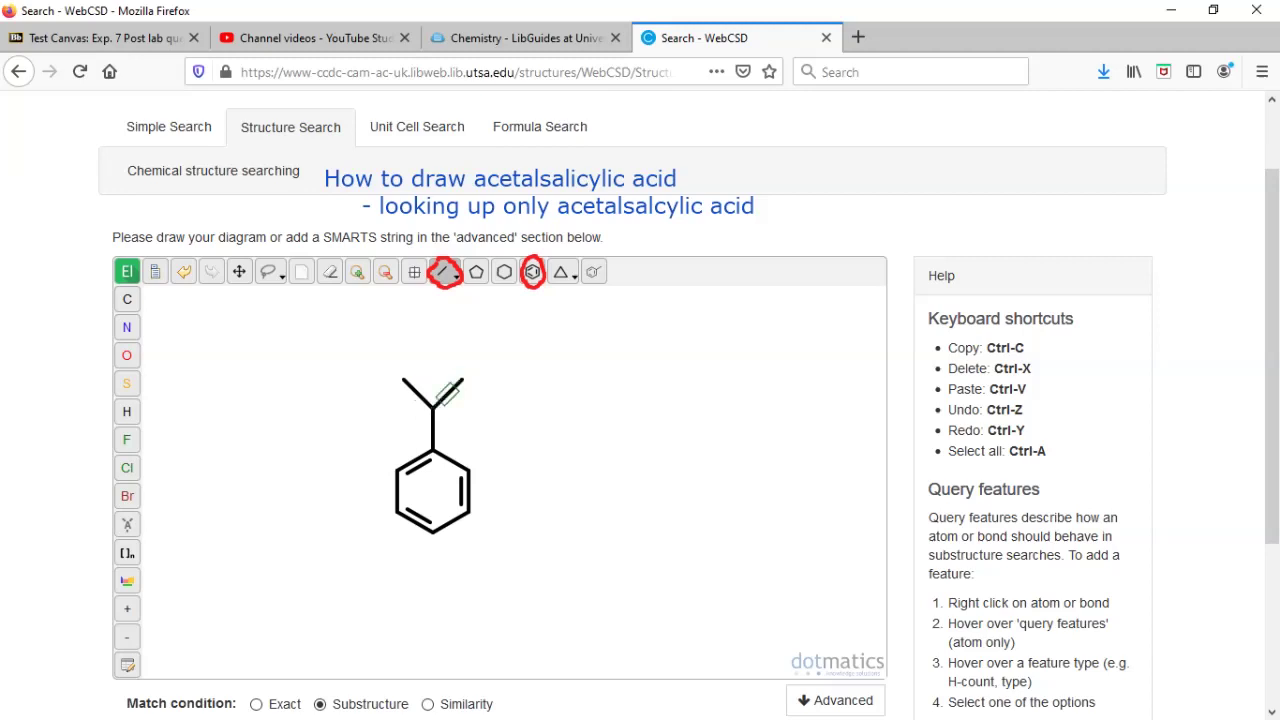
{"action": "left_click", "coordinate": [450, 392]}
Step: Attach a two-bond chain to the upper-right ring carbon, ending in one single-bonded and one double-bonded branch
{"action": "left_click", "coordinate": [468, 470]}
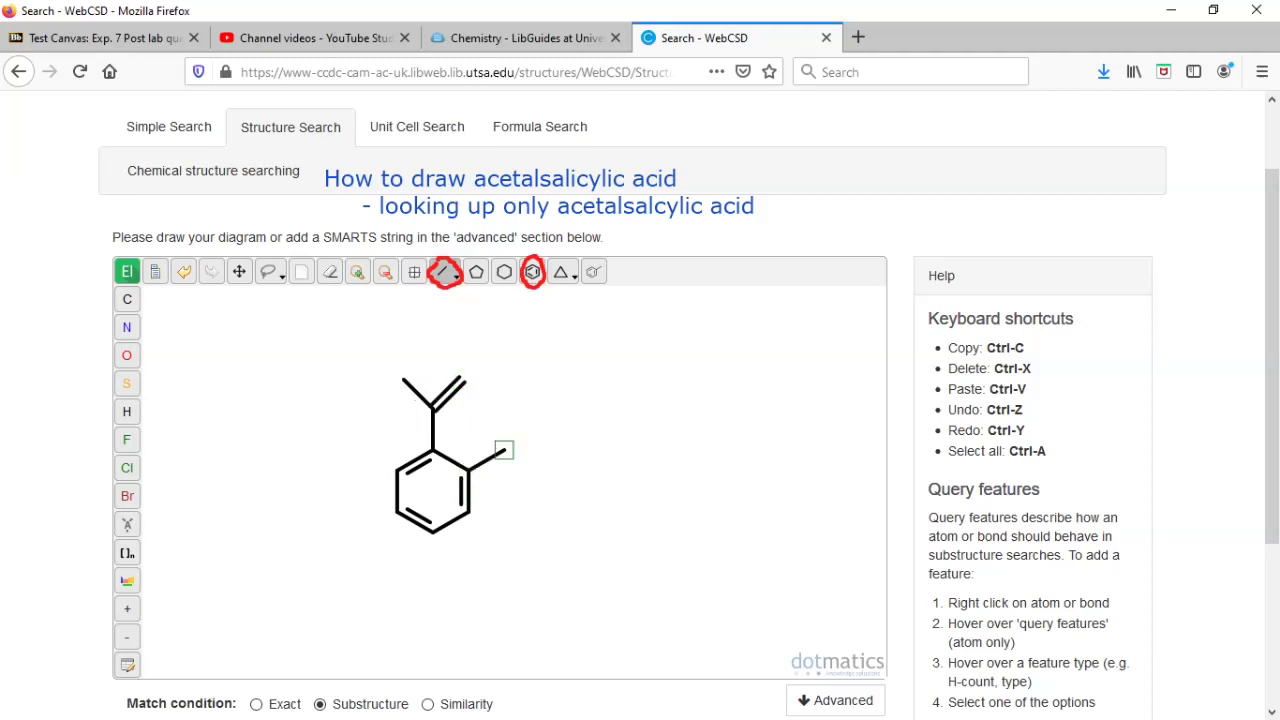
{"action": "left_click", "coordinate": [503, 450]}
{"action": "left_click", "coordinate": [540, 470]}
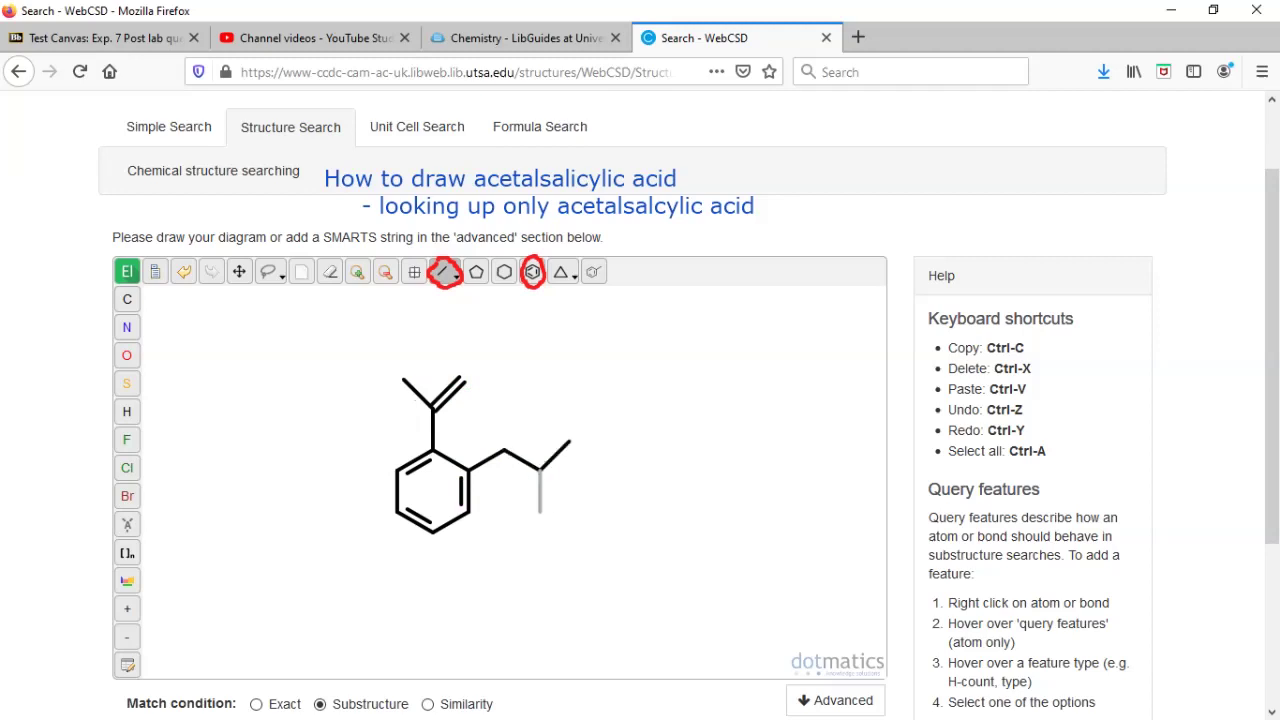
{"action": "left_click", "coordinate": [540, 470]}
{"action": "left_click", "coordinate": [540, 511]}
Step: Add a single bond to each of the four unsubstituted ring carbons
{"action": "left_click", "coordinate": [397, 470]}
{"action": "left_click", "coordinate": [397, 512]}
{"action": "left_click", "coordinate": [432, 532]}
{"action": "left_click", "coordinate": [468, 511]}
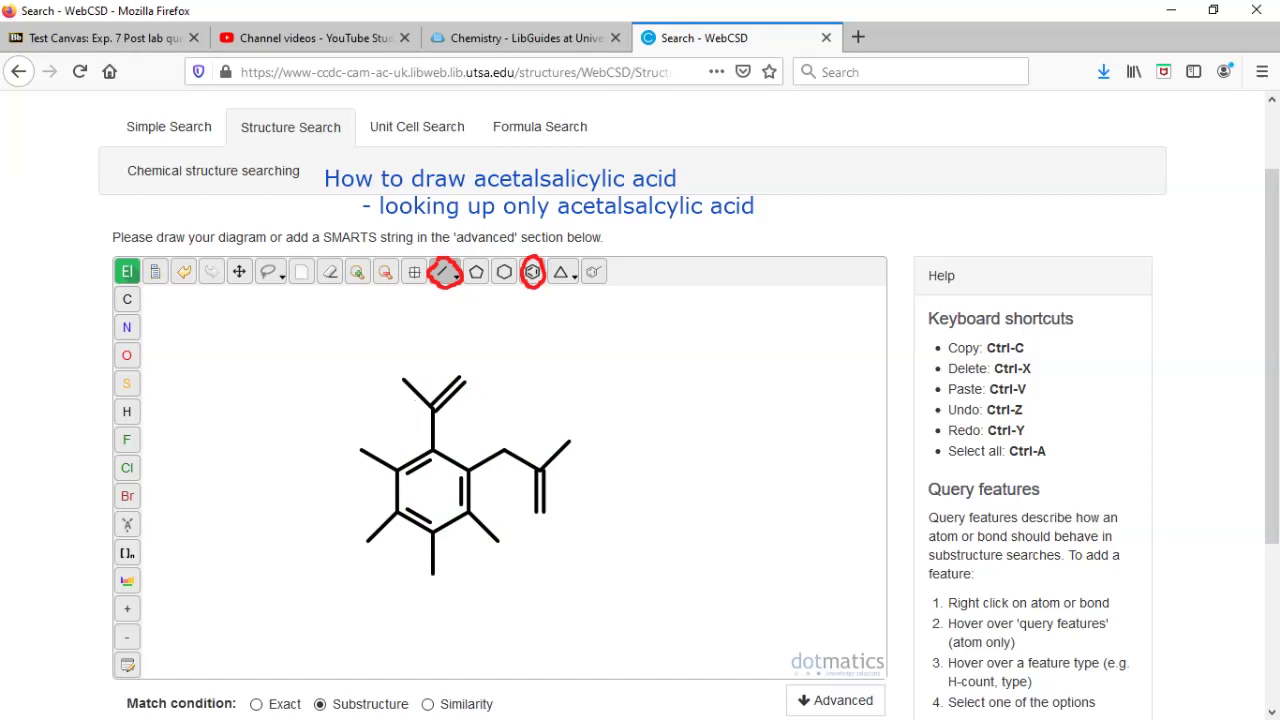
Step: Set the four end atoms of the two branched side chains to oxygen
{"action": "key", "text": "o"}
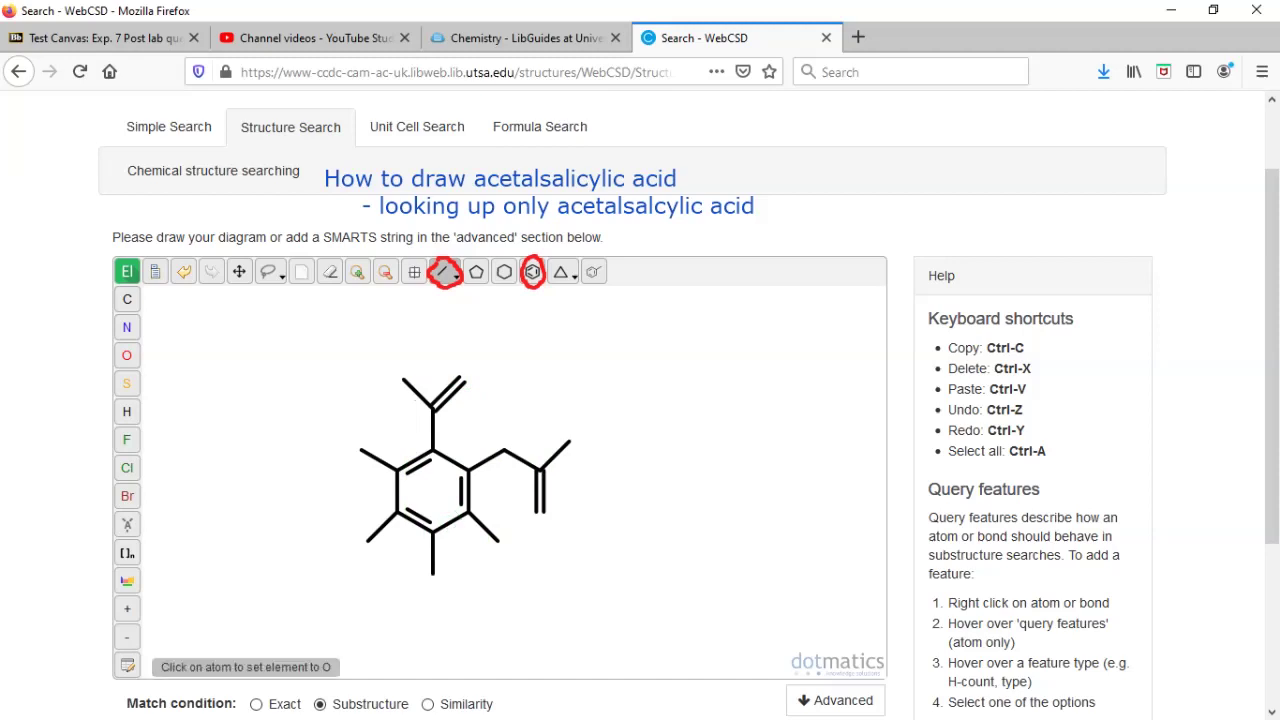
{"action": "left_click", "coordinate": [127, 355]}
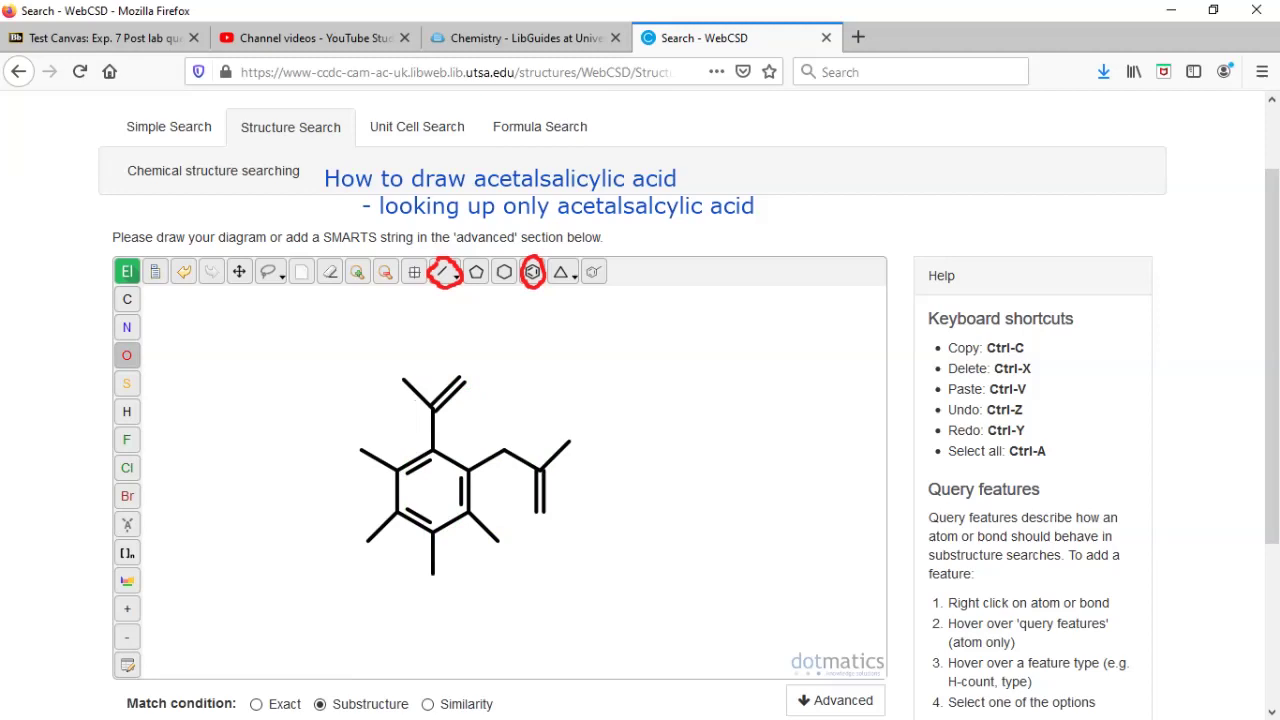
{"action": "left_click", "coordinate": [403, 380]}
{"action": "left_click", "coordinate": [461, 380]}
{"action": "left_click", "coordinate": [540, 512]}
{"action": "left_click", "coordinate": [568, 441]}
Step: Set the end atoms of the four single bonds around the ring to hydrogen
{"action": "left_click", "coordinate": [126, 411]}
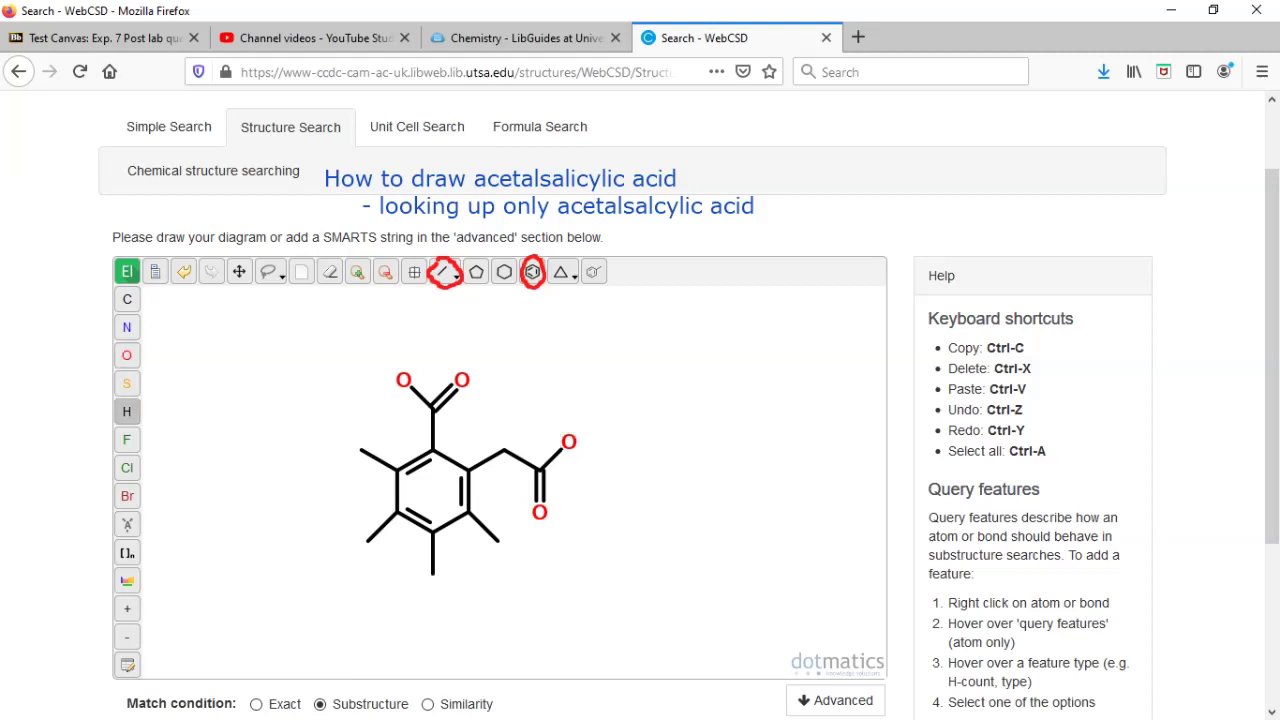
{"action": "left_click", "coordinate": [361, 450]}
{"action": "left_click", "coordinate": [368, 541]}
{"action": "left_click", "coordinate": [432, 573]}
{"action": "left_click", "coordinate": [498, 540]}
Step: Replace the single-bonded oxygen on the upper side chain with a hydroxyl by erasing it, attaching a carbon and changing that to oxygen
{"action": "left_click", "coordinate": [330, 271]}
{"action": "left_click", "coordinate": [403, 380]}
{"action": "key", "text": "c"}
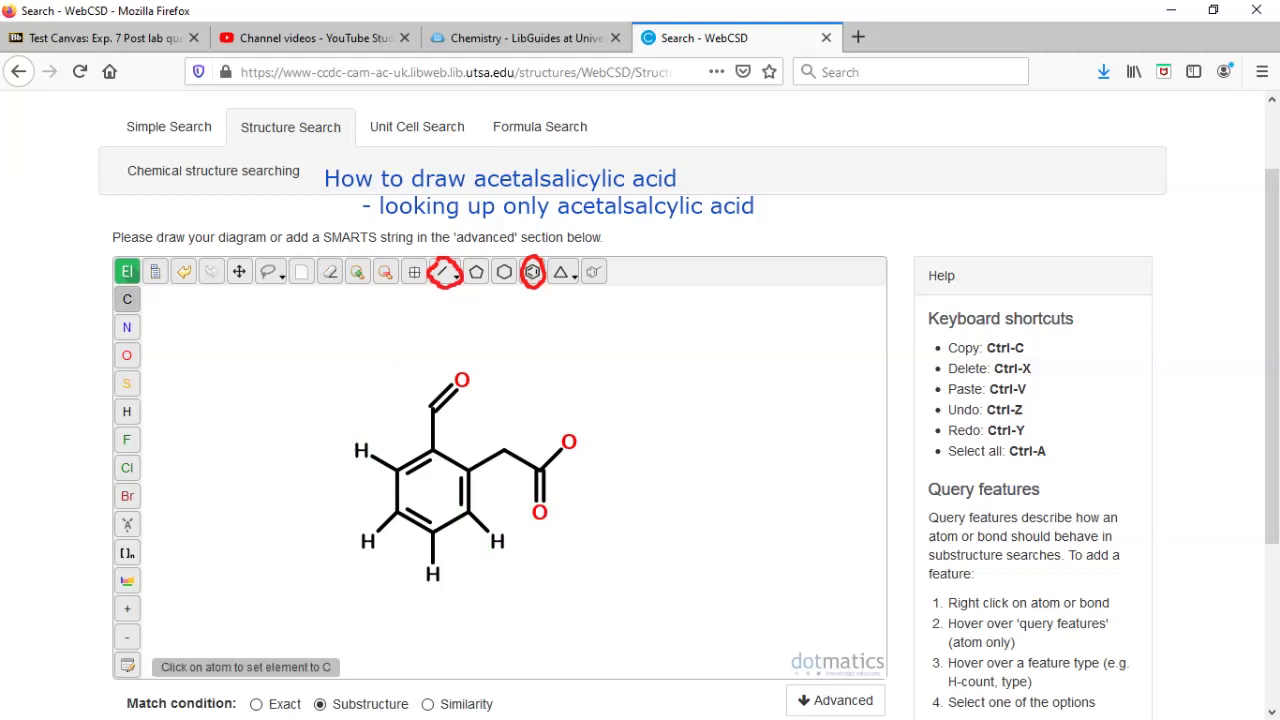
{"action": "left_click", "coordinate": [432, 408]}
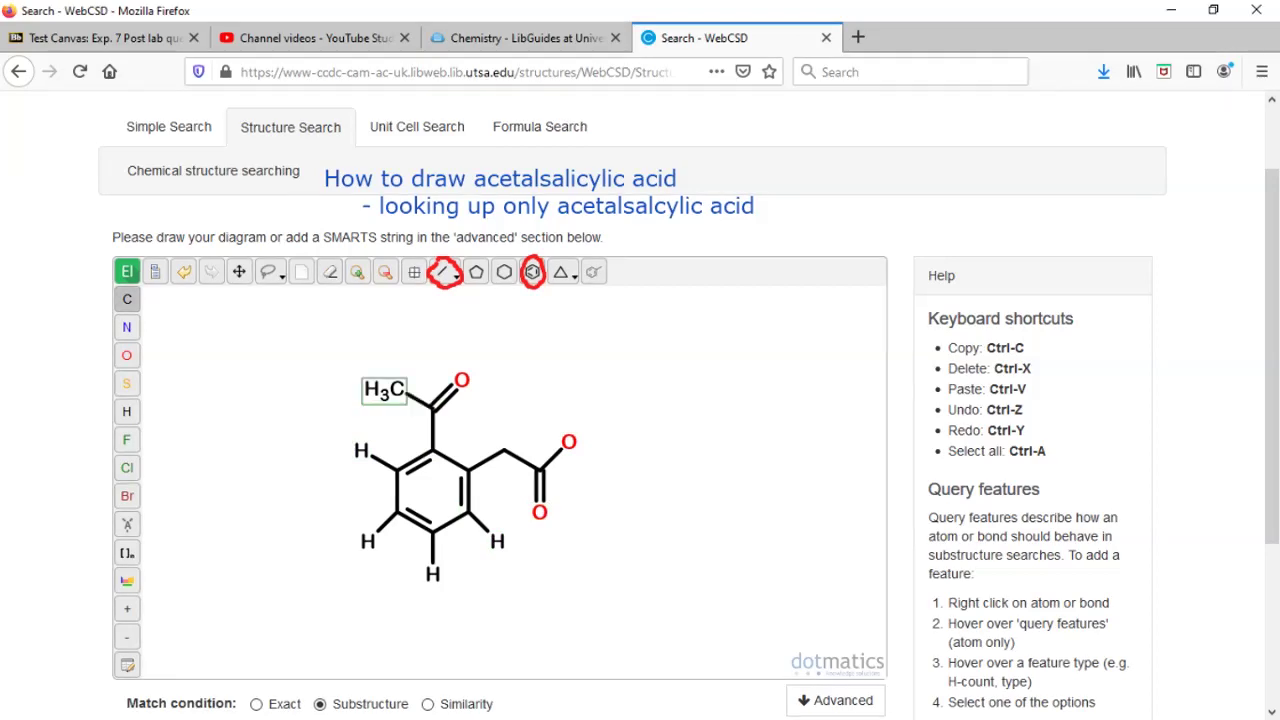
{"action": "key", "text": "o"}
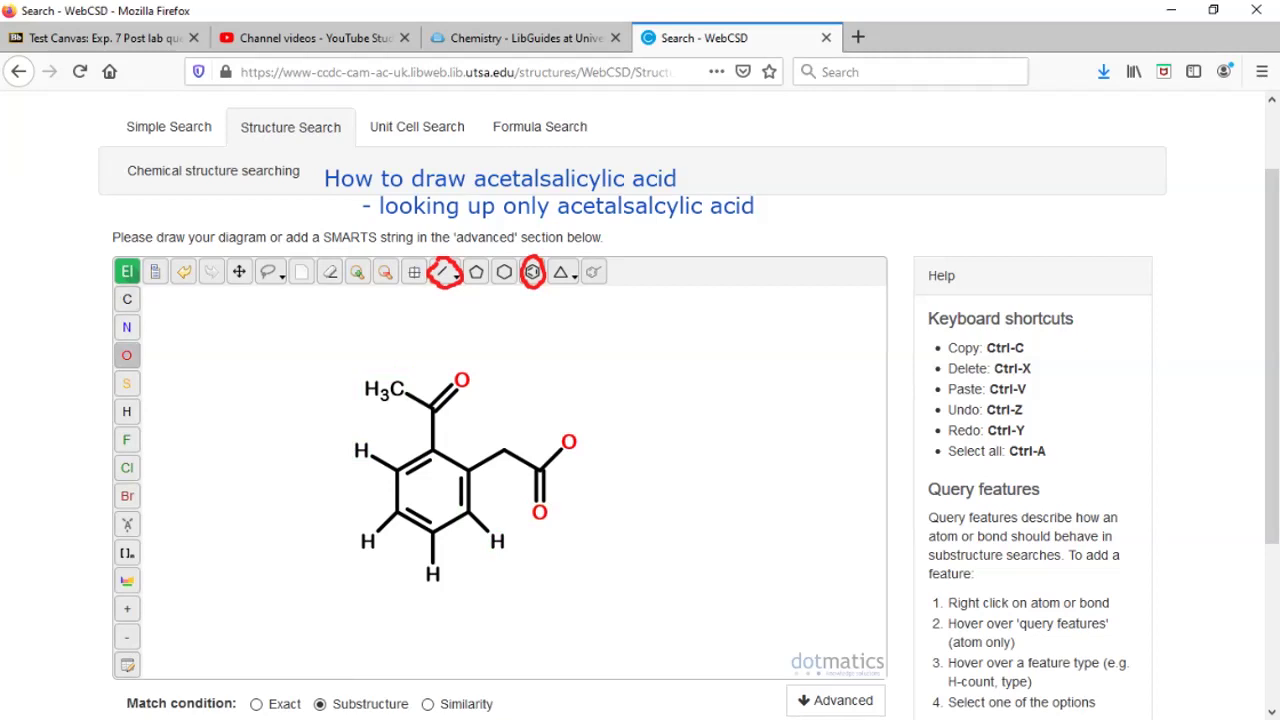
{"action": "left_click", "coordinate": [384, 389]}
Step: Erase the upper side chain's hydroxyl and rebuild it from a newly attached carbon changed to oxygen, circling the group as an annotation
{"action": "left_click", "coordinate": [330, 271]}
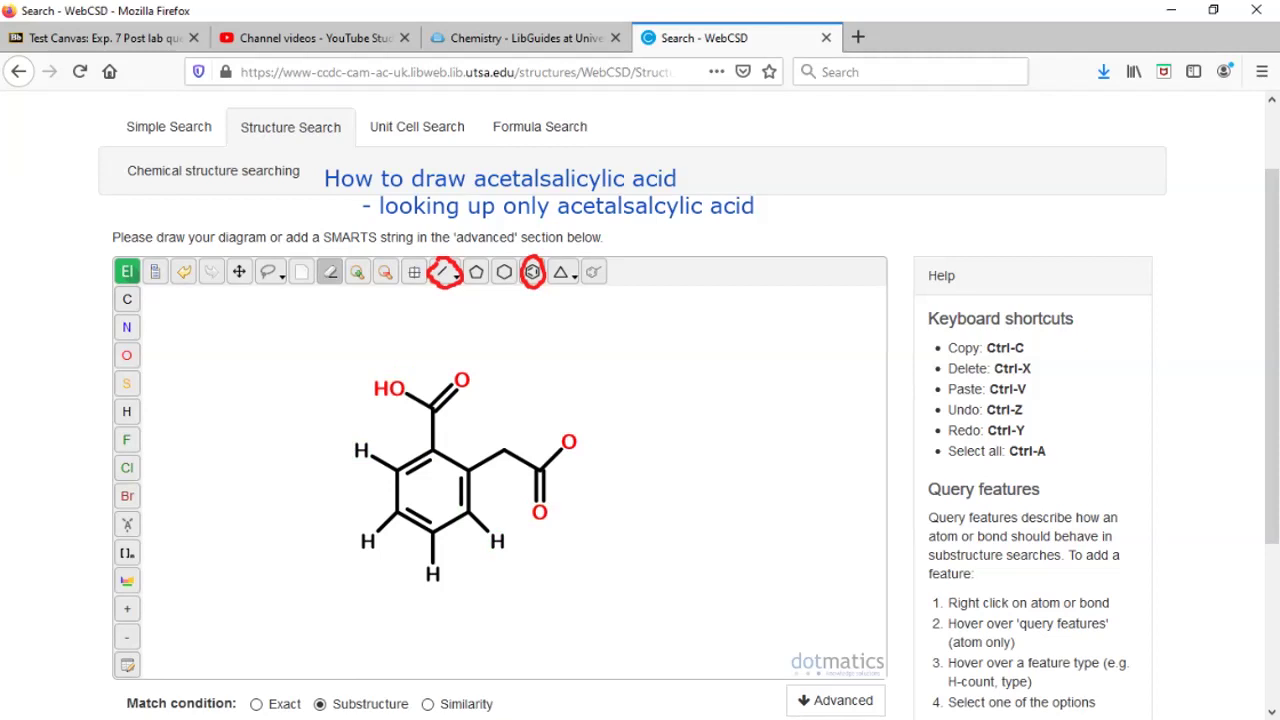
{"action": "left_click", "coordinate": [389, 388]}
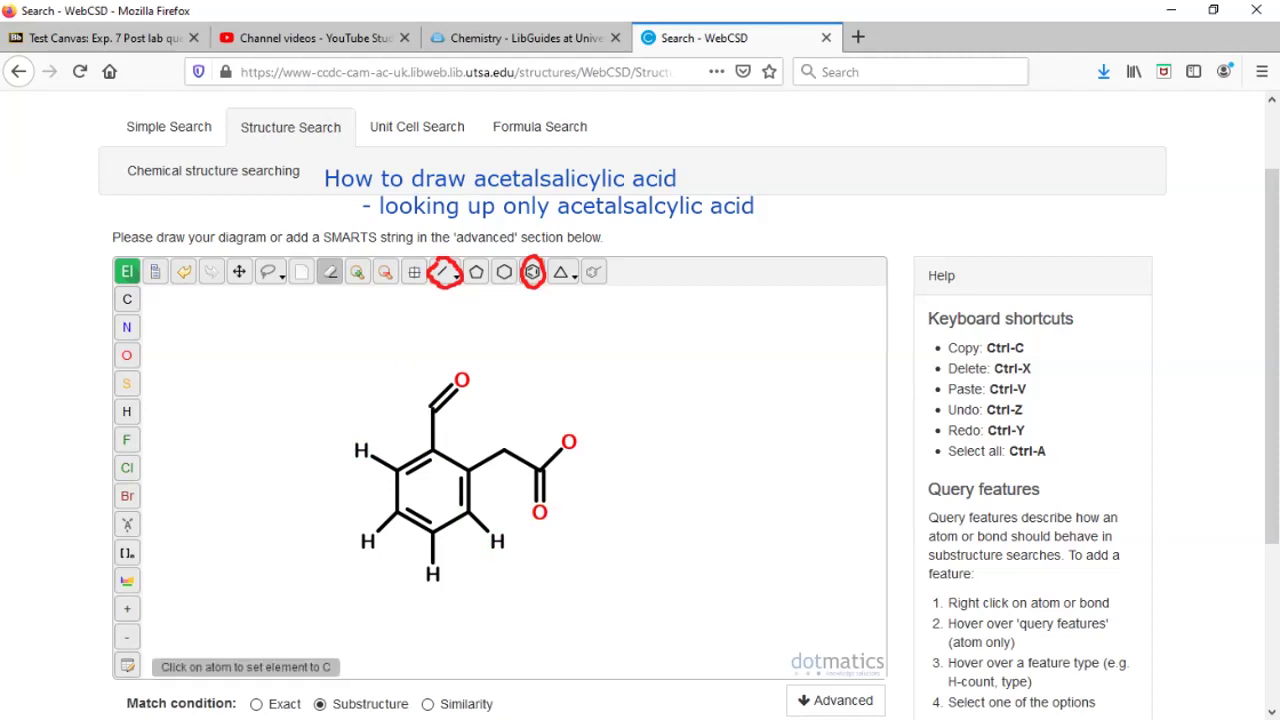
{"action": "key", "text": "c"}
{"action": "left_click", "coordinate": [432, 407]}
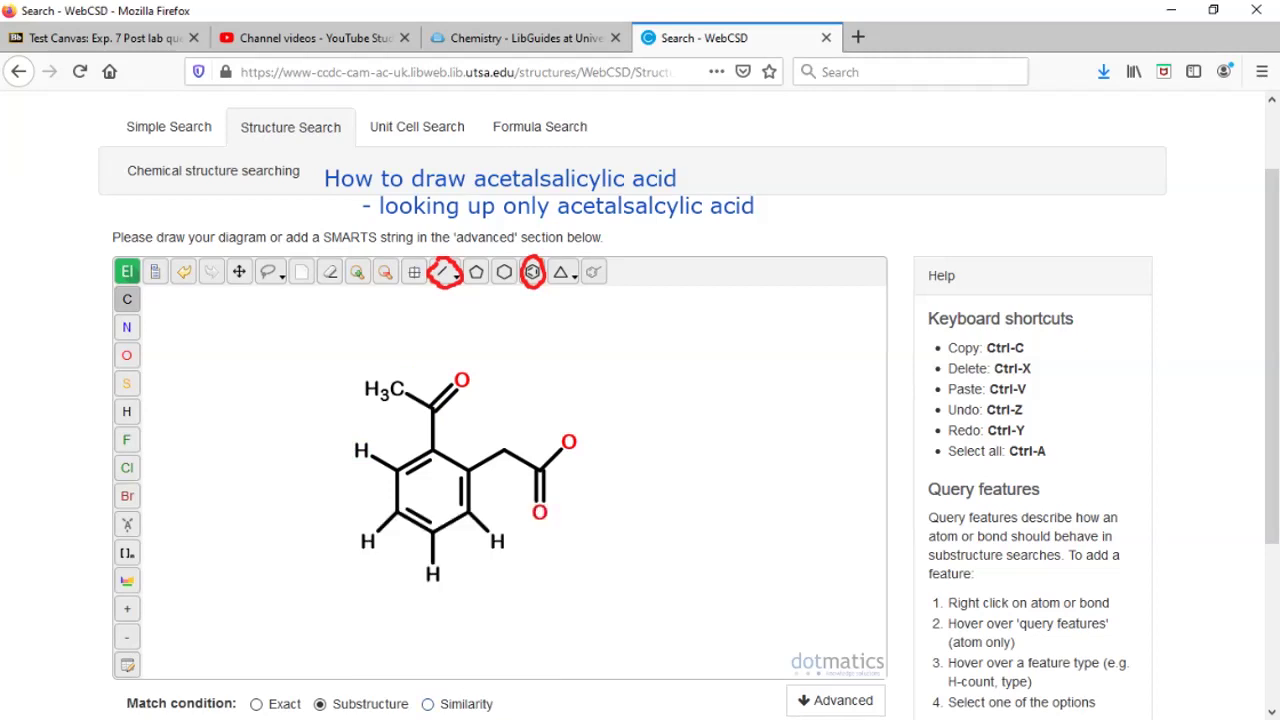
{"action": "mouse_move", "coordinate": [412, 400]}
{"action": "left_mouse_down"}
{"action": "mouse_move", "coordinate": [378, 362]}
{"action": "mouse_move", "coordinate": [356, 380]}
{"action": "mouse_move", "coordinate": [402, 410]}
{"action": "left_mouse_up"}
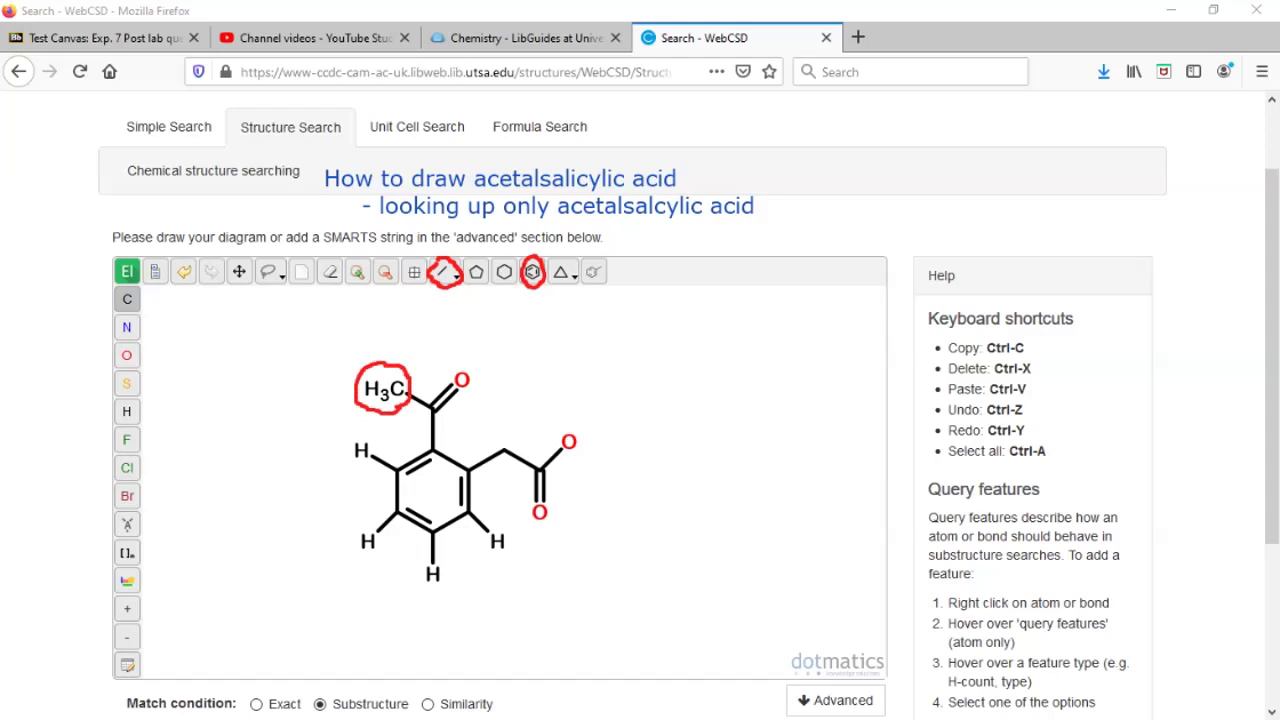
{"action": "left_click", "coordinate": [126, 355]}
{"action": "left_click", "coordinate": [383, 389]}
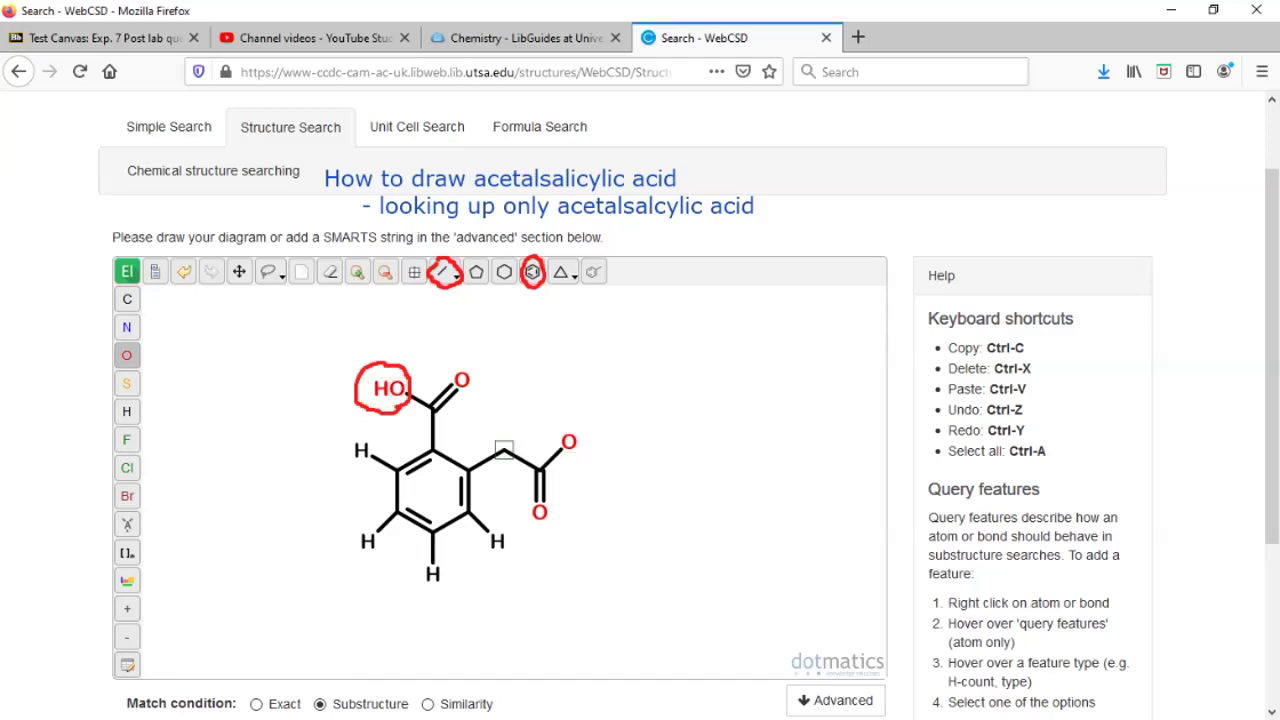
Step: Set the atom linking the ring to the right side chain to oxygen and that chain's single-bonded end atom to carbon
{"action": "left_click", "coordinate": [504, 449]}
{"action": "key", "text": "c"}
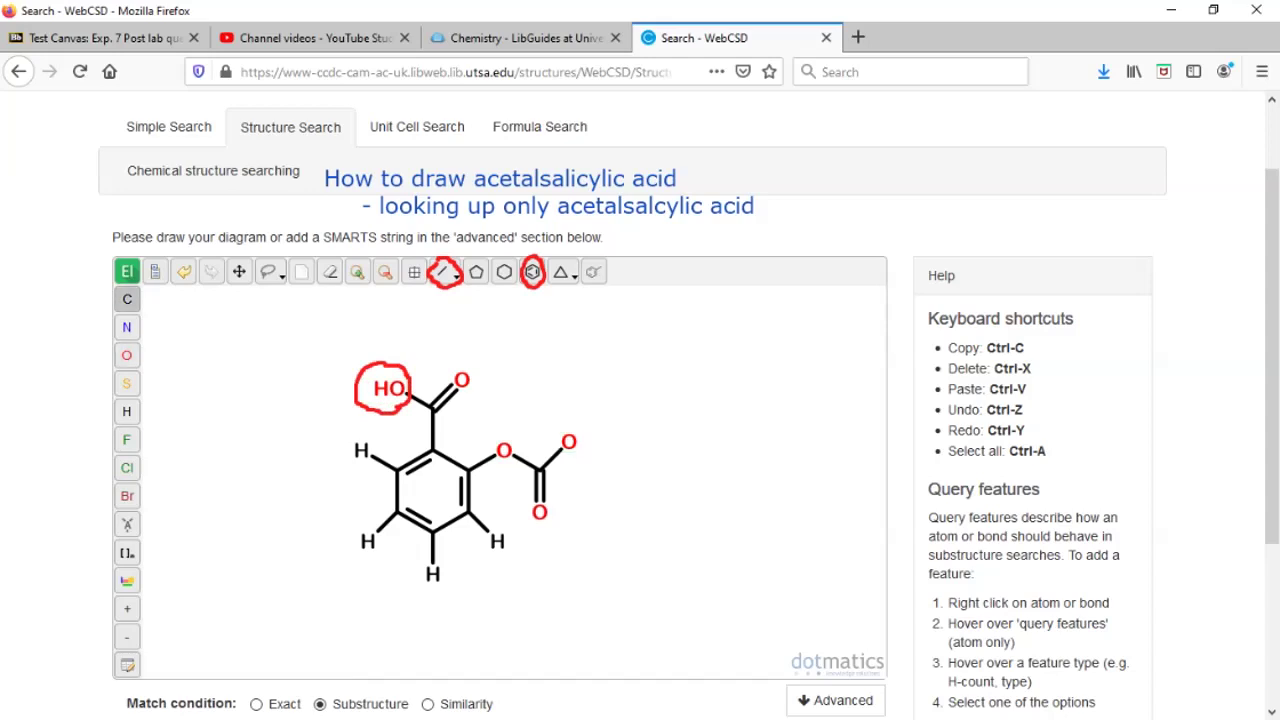
{"action": "left_click", "coordinate": [568, 441]}
{"action": "mouse_move", "coordinate": [564, 426]}
{"action": "left_mouse_down"}
{"action": "mouse_move", "coordinate": [558, 440]}
{"action": "mouse_move", "coordinate": [578, 455]}
{"action": "mouse_move", "coordinate": [587, 433]}
{"action": "mouse_move", "coordinate": [566, 418]}
{"action": "left_mouse_up"}
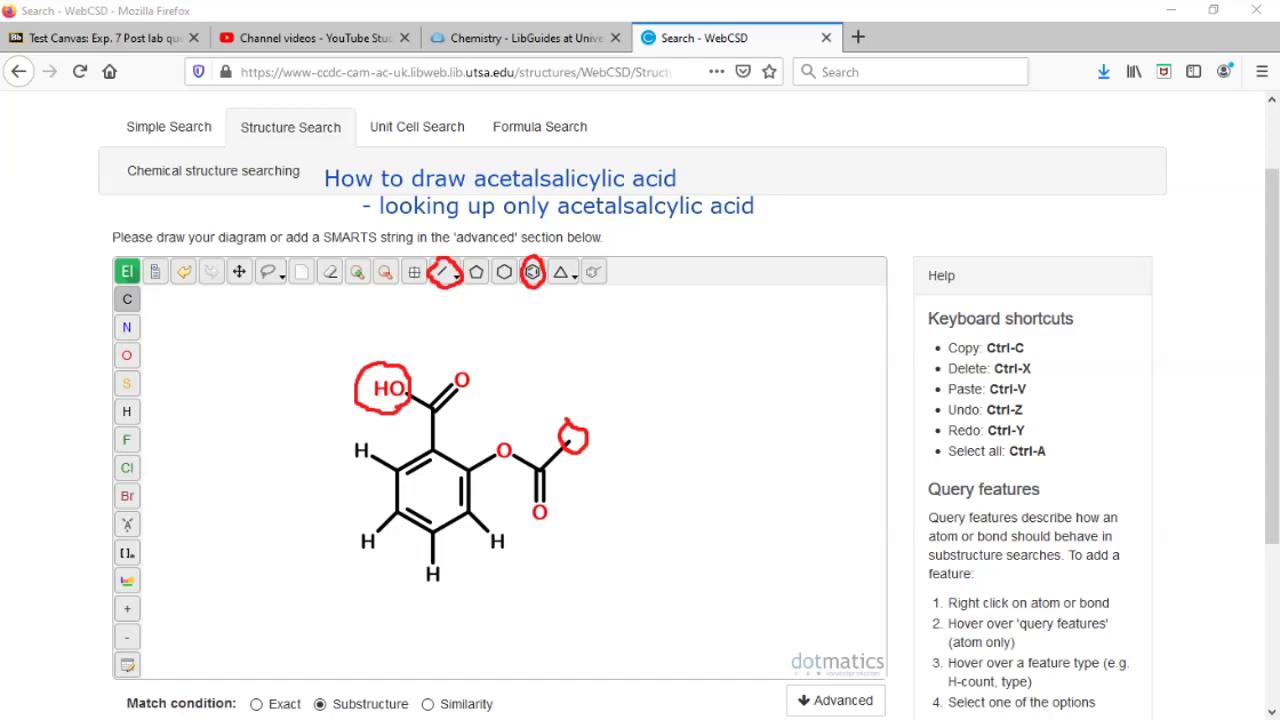
Step: Run a search for the drawn structure with the Substructure match condition
{"action": "mouse_move", "coordinate": [312, 676]}
{"action": "left_mouse_down"}
{"action": "mouse_move", "coordinate": [312, 714]}
{"action": "mouse_move", "coordinate": [366, 718]}
{"action": "left_mouse_up"}
{"action": "mouse_move", "coordinate": [398, 712]}
{"action": "left_mouse_down"}
{"action": "mouse_move", "coordinate": [418, 698]}
{"action": "mouse_move", "coordinate": [398, 682]}
{"action": "mouse_move", "coordinate": [318, 678]}
{"action": "mouse_move", "coordinate": [390, 716]}
{"action": "left_mouse_up"}
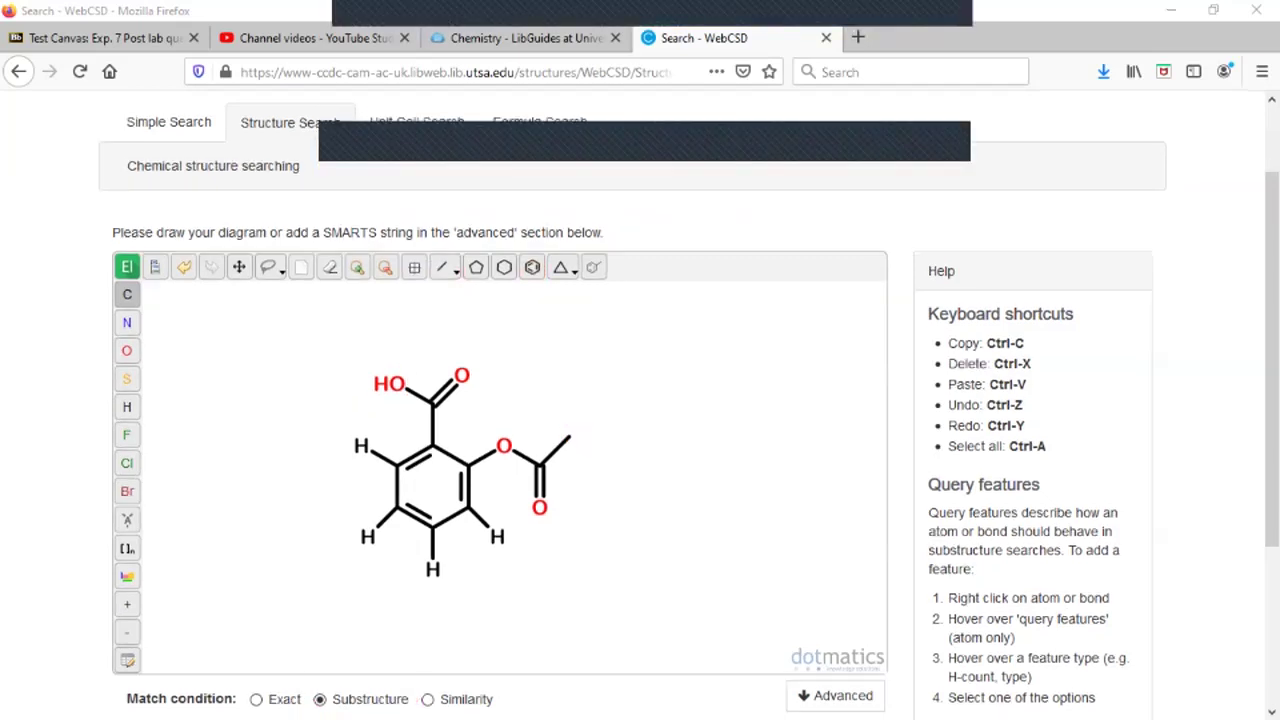
{"action": "scroll", "coordinate": [500, 400], "scroll_direction": "down", "scroll_amount": 2}
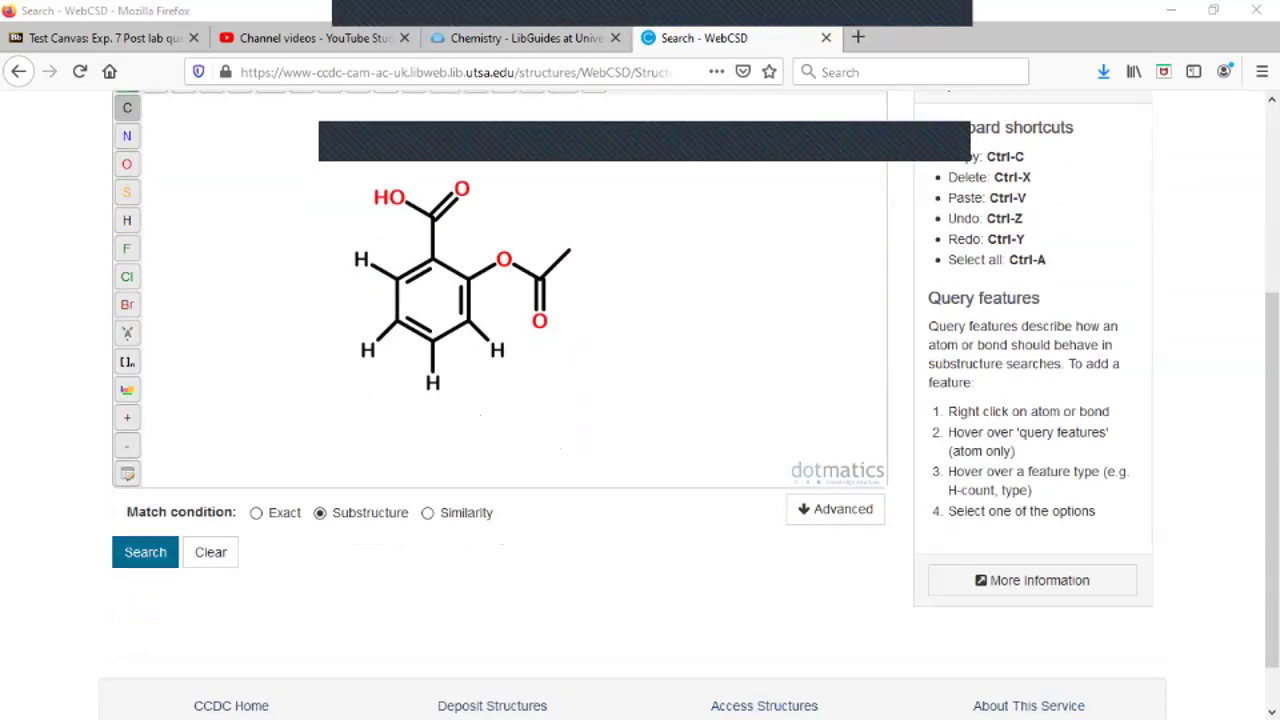
{"action": "left_click", "coordinate": [145, 552]}
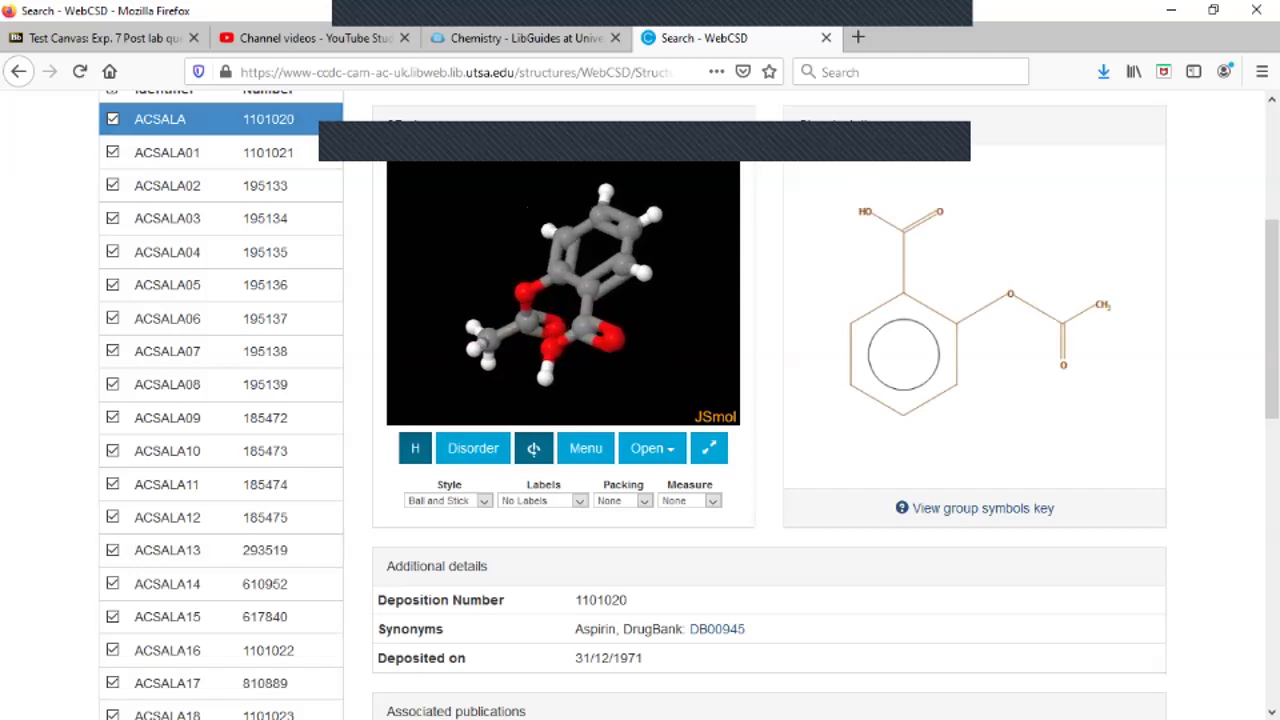
Step: Open the BANTOA and ACSALA05 result entries and examine their 3D structures and chemical diagrams
{"action": "scroll", "coordinate": [220, 405], "scroll_direction": "down", "scroll_amount": 7}
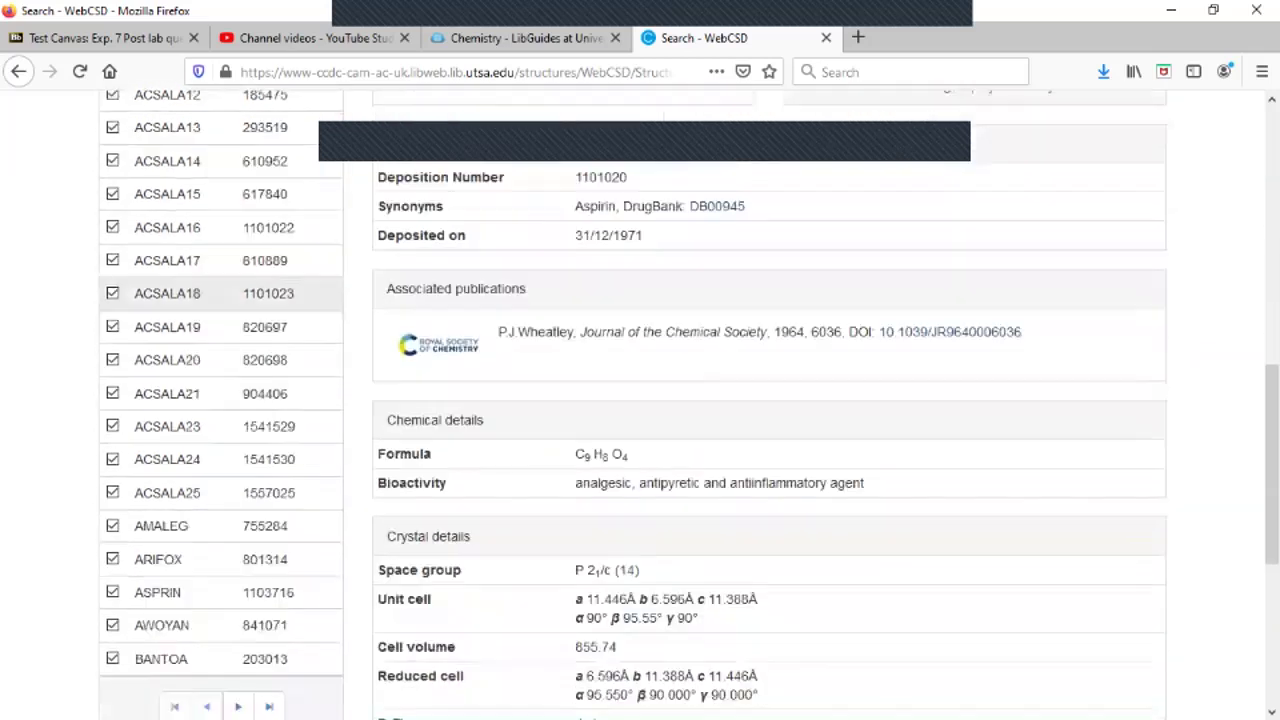
{"action": "scroll", "coordinate": [220, 500], "scroll_direction": "down", "scroll_amount": 3}
{"action": "left_click", "coordinate": [220, 508]}
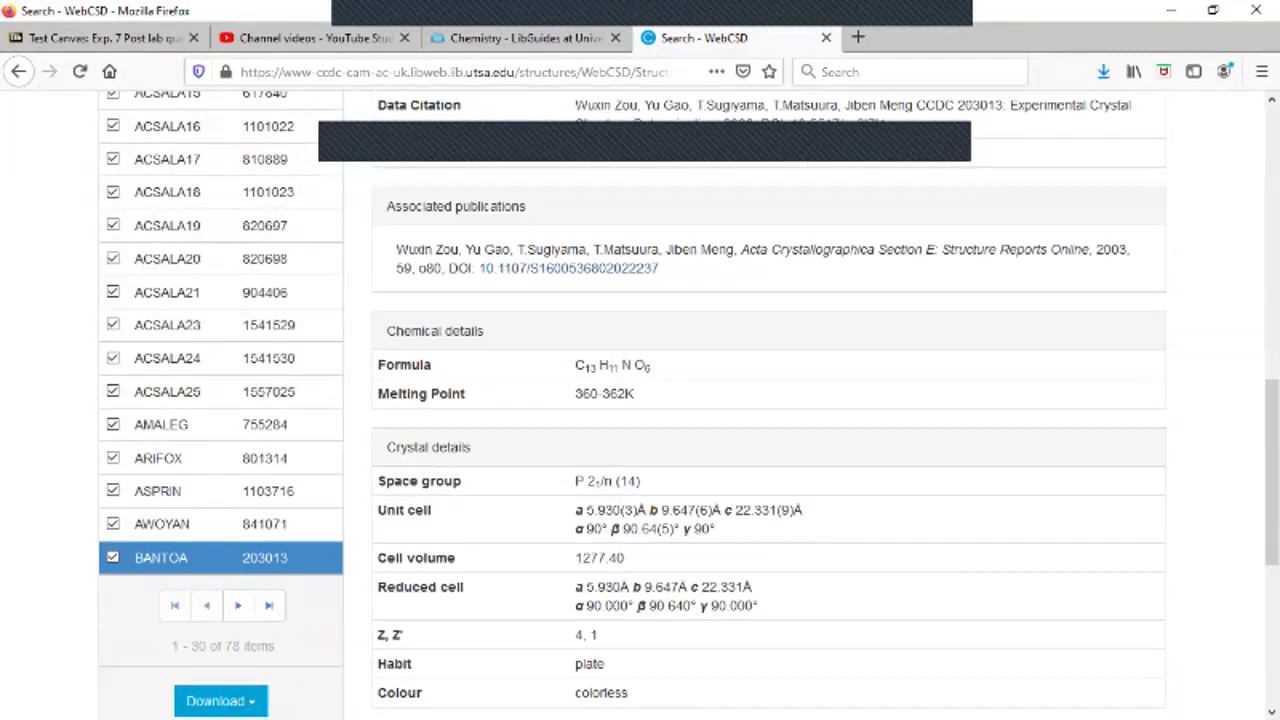
{"action": "scroll", "coordinate": [640, 400], "scroll_direction": "up", "scroll_amount": 11}
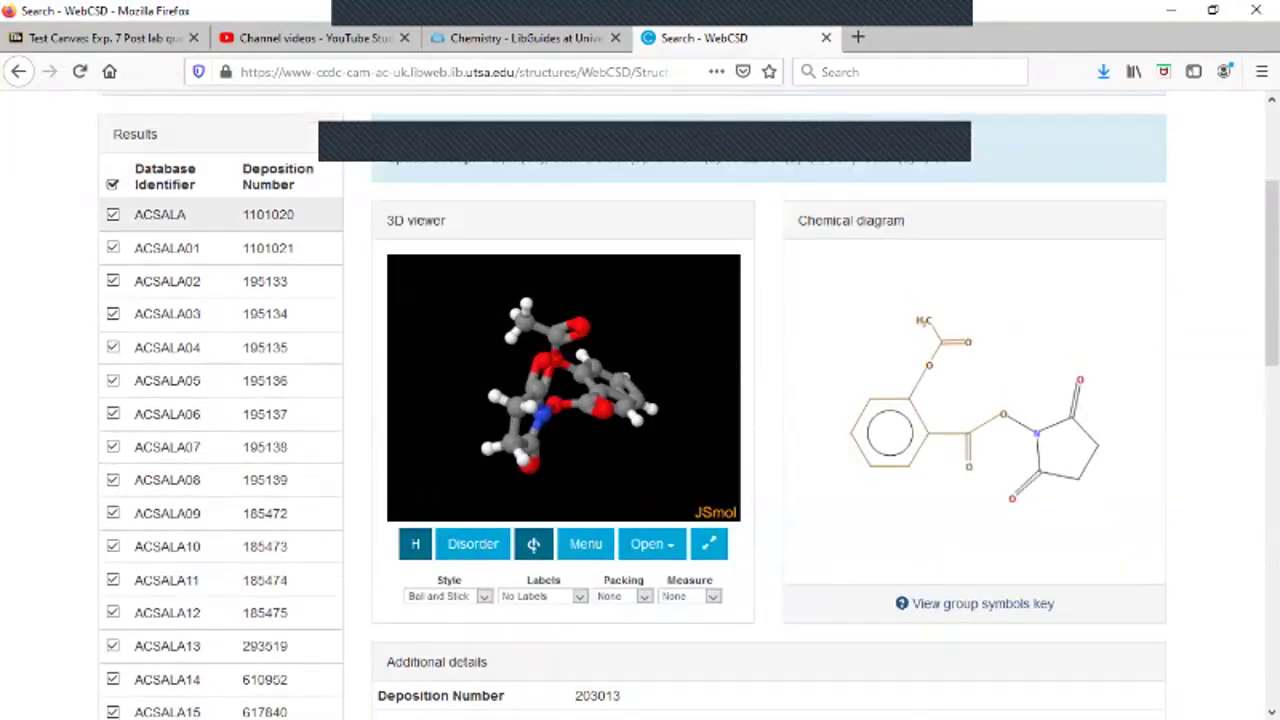
{"action": "scroll", "coordinate": [220, 290], "scroll_direction": "down", "scroll_amount": 3}
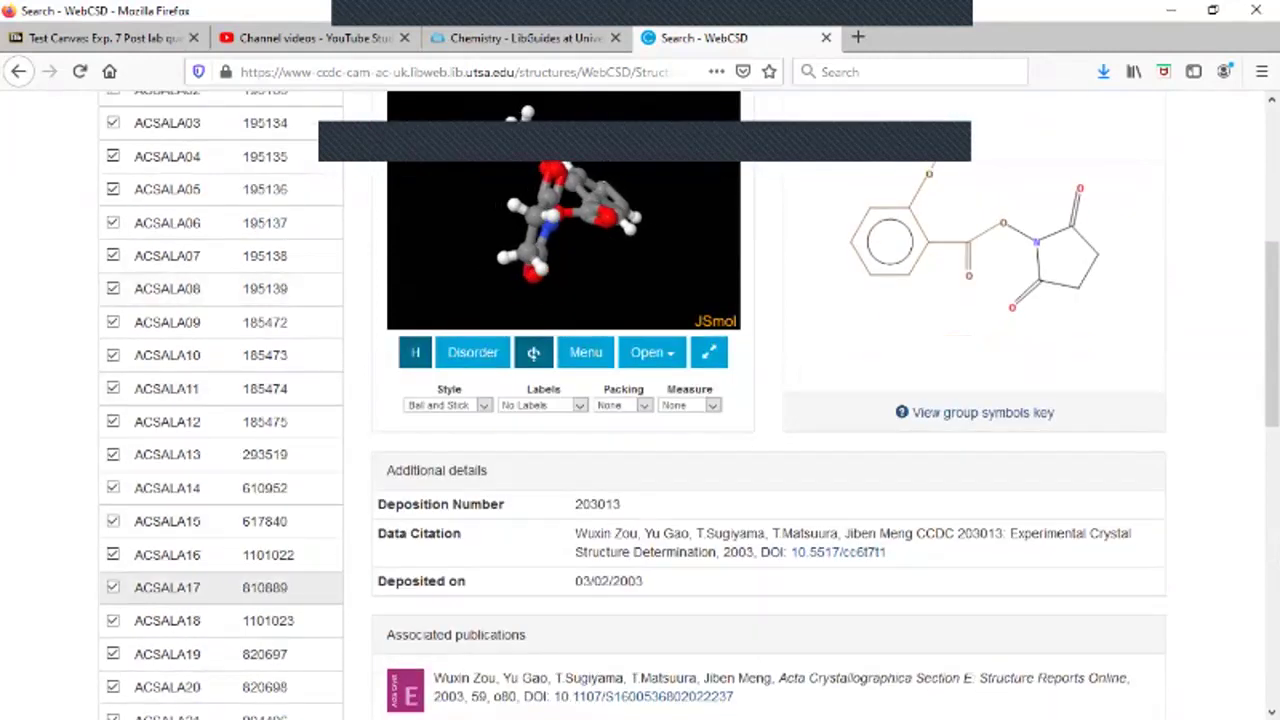
{"action": "scroll", "coordinate": [220, 587], "scroll_direction": "up", "scroll_amount": 3}
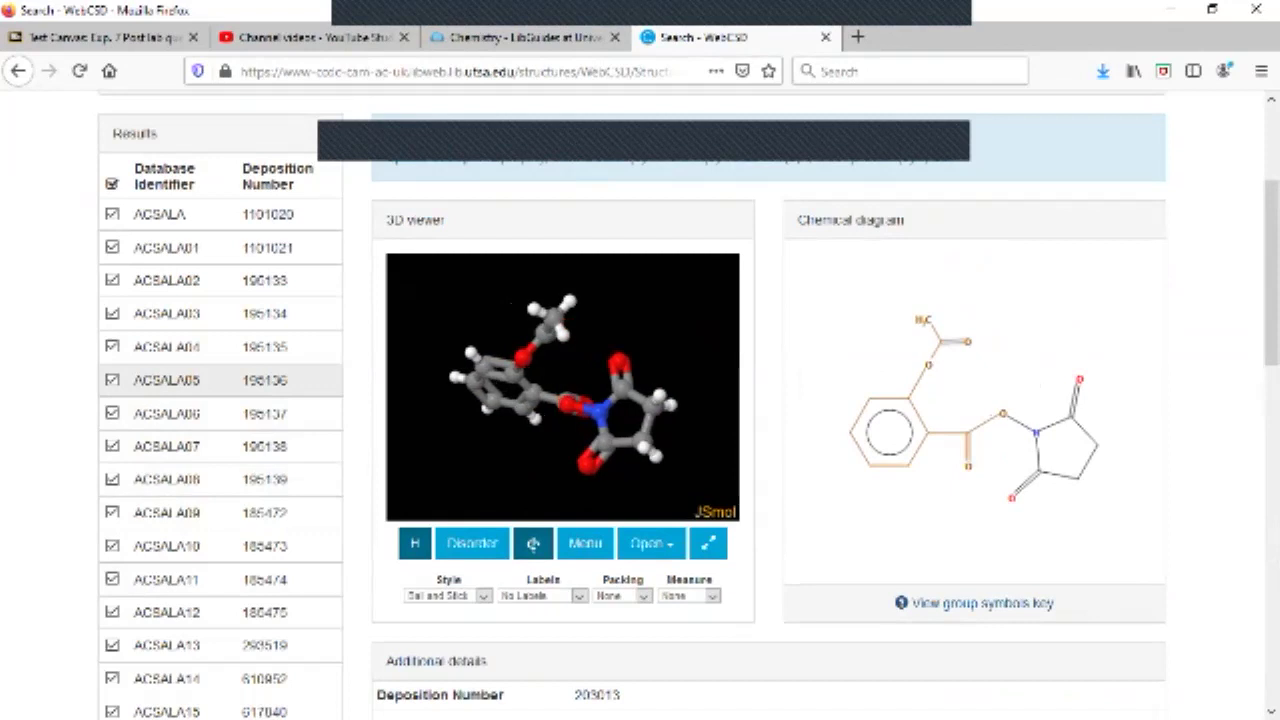
{"action": "left_click", "coordinate": [200, 380]}
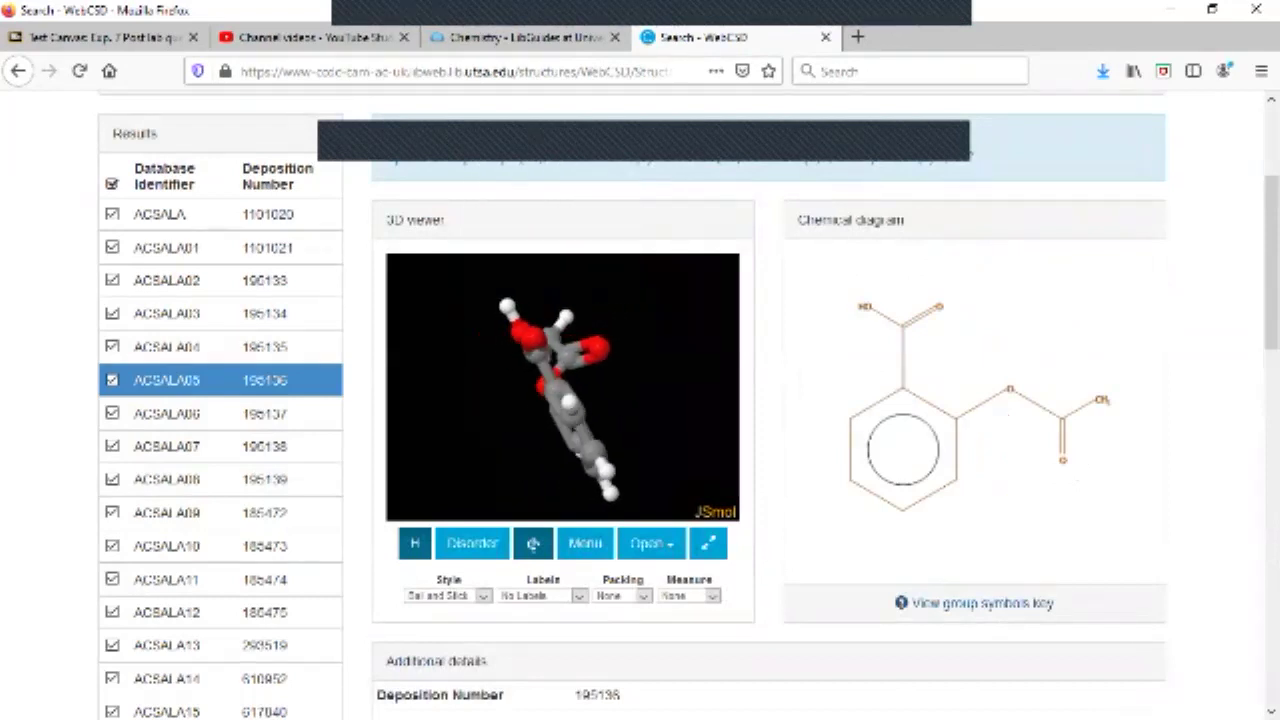
Step: Review the ACSALA05 entry's associated publication, underlining the citation and circling the Associated publications heading and the year 2002 as annotations
{"action": "scroll", "coordinate": [688, 404], "scroll_direction": "down", "scroll_amount": 2}
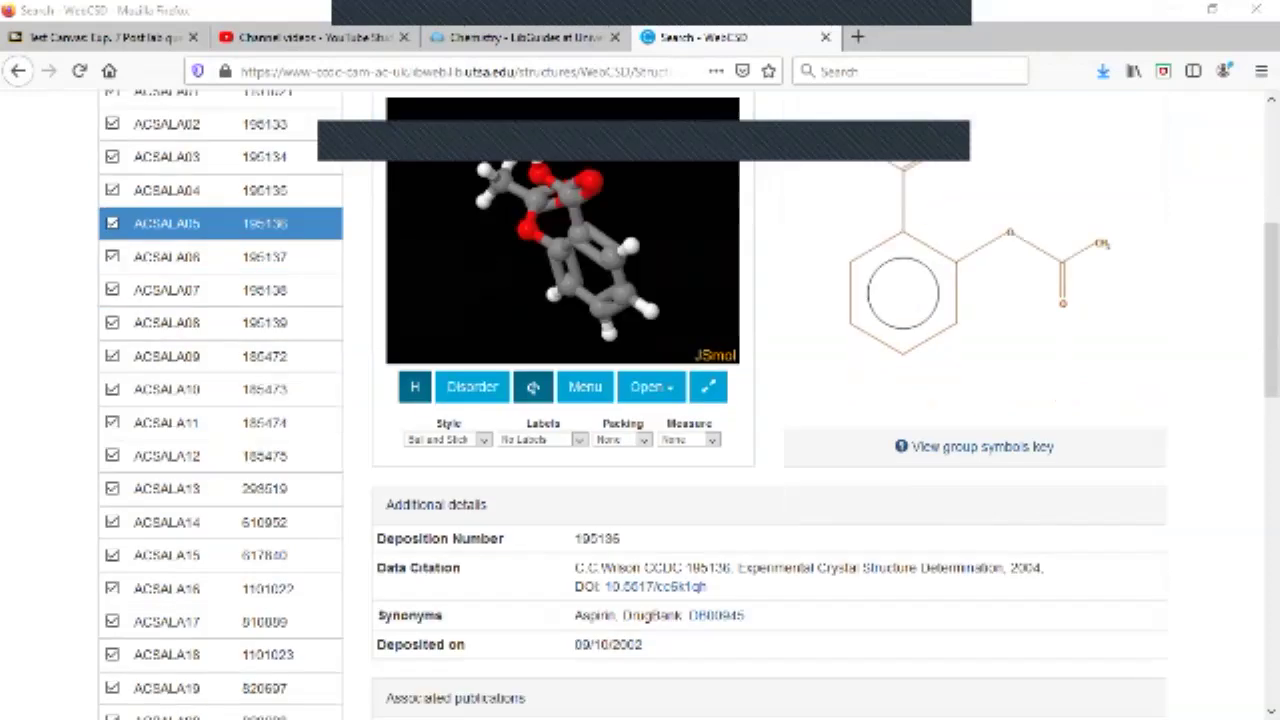
{"action": "scroll", "coordinate": [688, 404], "scroll_direction": "down", "scroll_amount": 3}
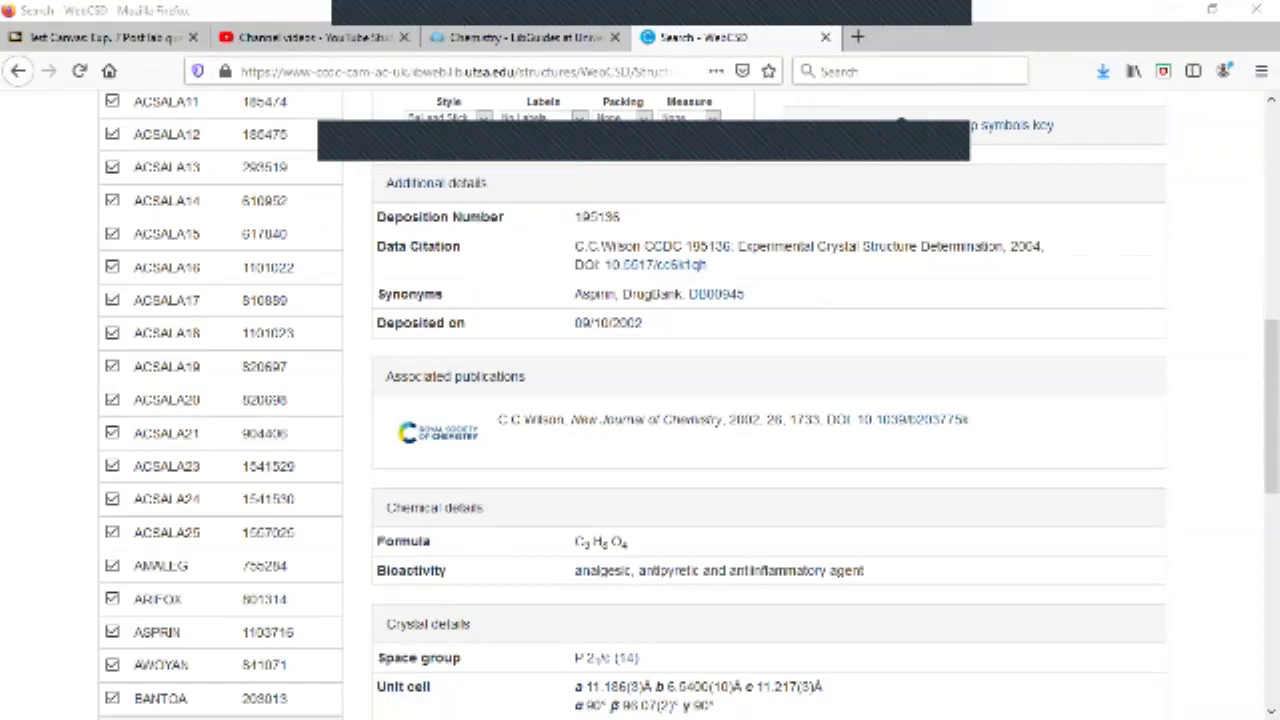
{"action": "mouse_move", "coordinate": [500, 428]}
{"action": "left_mouse_down"}
{"action": "mouse_move", "coordinate": [680, 448]}
{"action": "mouse_move", "coordinate": [760, 438]}
{"action": "left_mouse_up"}
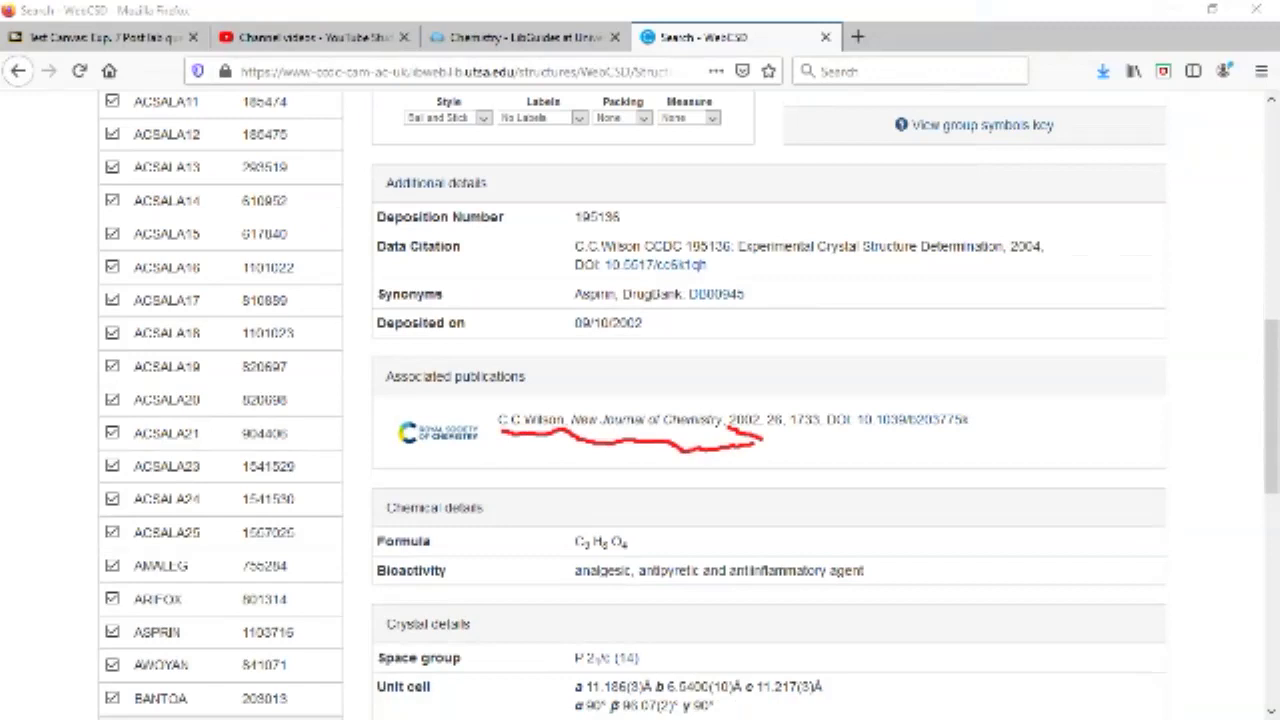
{"action": "left_click_drag", "start_coordinate": [396, 391], "coordinate": [510, 387]}
{"action": "mouse_move", "coordinate": [728, 424]}
{"action": "left_mouse_down"}
{"action": "mouse_move", "coordinate": [751, 400]}
{"action": "mouse_move", "coordinate": [765, 416]}
{"action": "mouse_move", "coordinate": [757, 433]}
{"action": "left_mouse_up"}
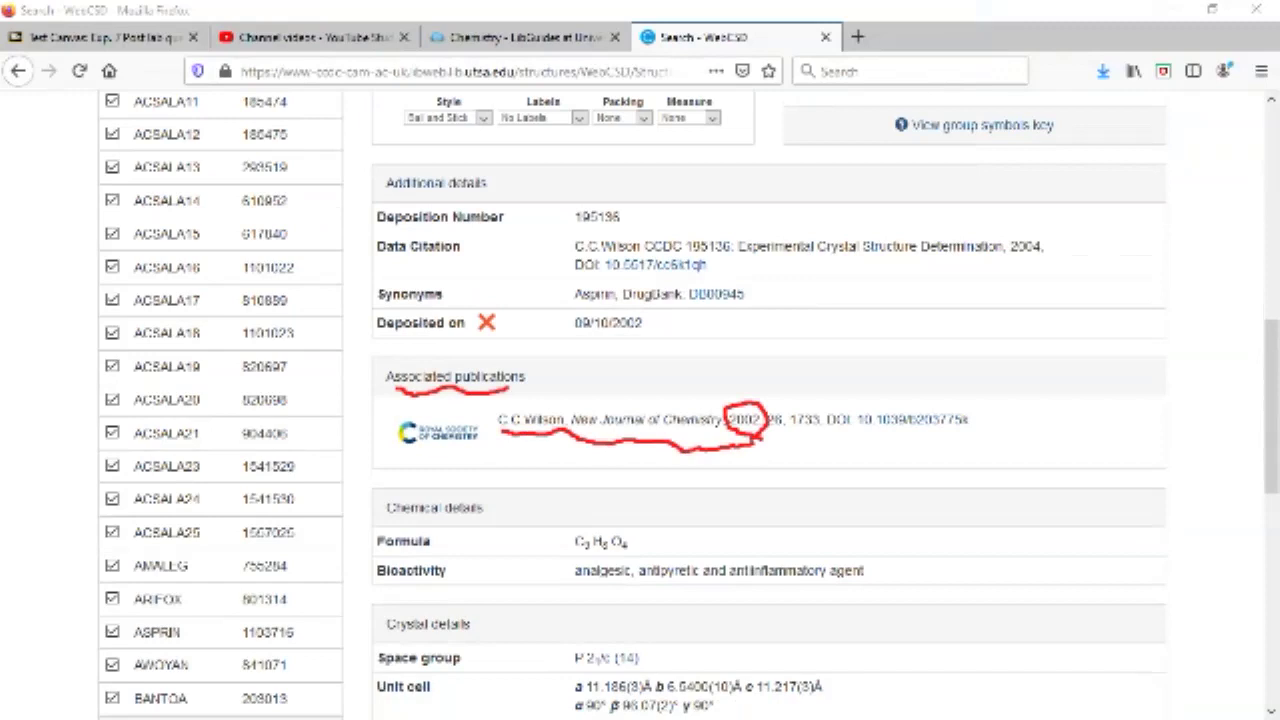
{"action": "mouse_move", "coordinate": [392, 355]}
{"action": "left_mouse_down"}
{"action": "mouse_move", "coordinate": [540, 376]}
{"action": "mouse_move", "coordinate": [522, 393]}
{"action": "left_mouse_up"}
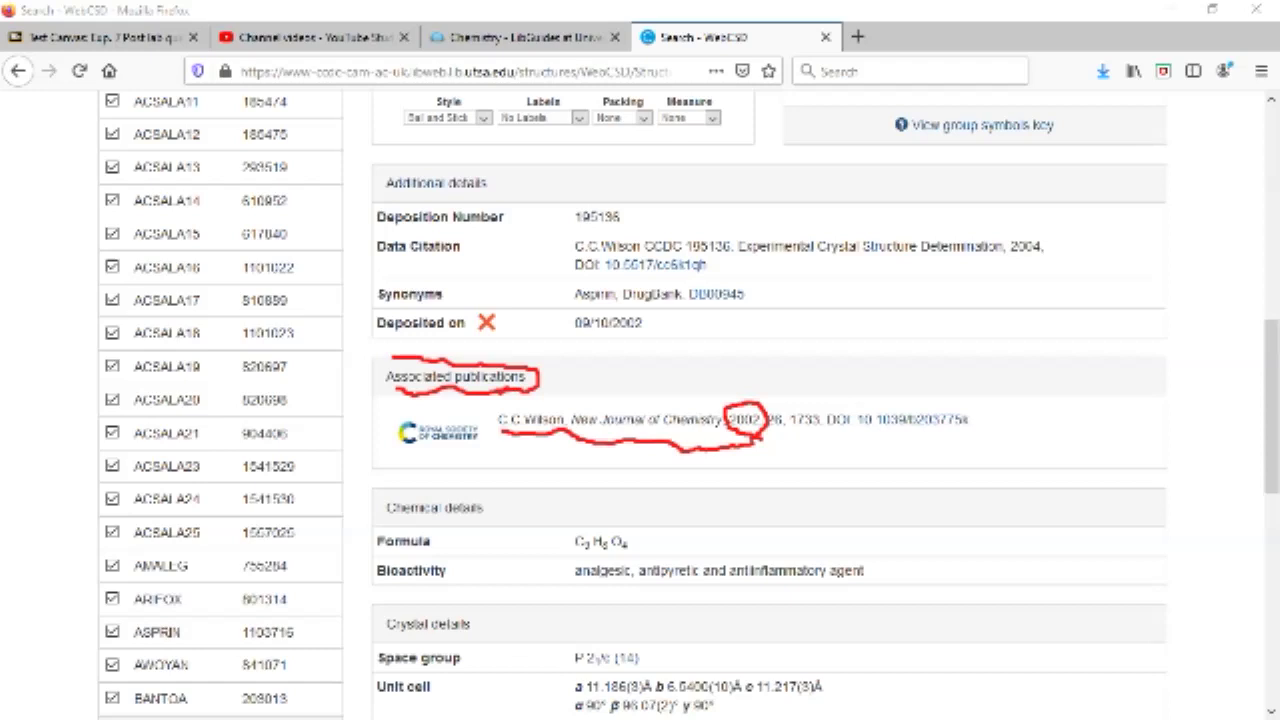
{"action": "mouse_move", "coordinate": [398, 357]}
{"action": "left_mouse_down"}
{"action": "mouse_move", "coordinate": [384, 368]}
{"action": "mouse_move", "coordinate": [403, 397]}
{"action": "left_mouse_up"}
Step: Replace the citation's continuous underline with separate marks for the author, journal title and page number, and clear all annotations
{"action": "mouse_move", "coordinate": [502, 428]}
{"action": "left_mouse_down"}
{"action": "mouse_move", "coordinate": [664, 437]}
{"action": "mouse_move", "coordinate": [692, 425]}
{"action": "left_mouse_up"}
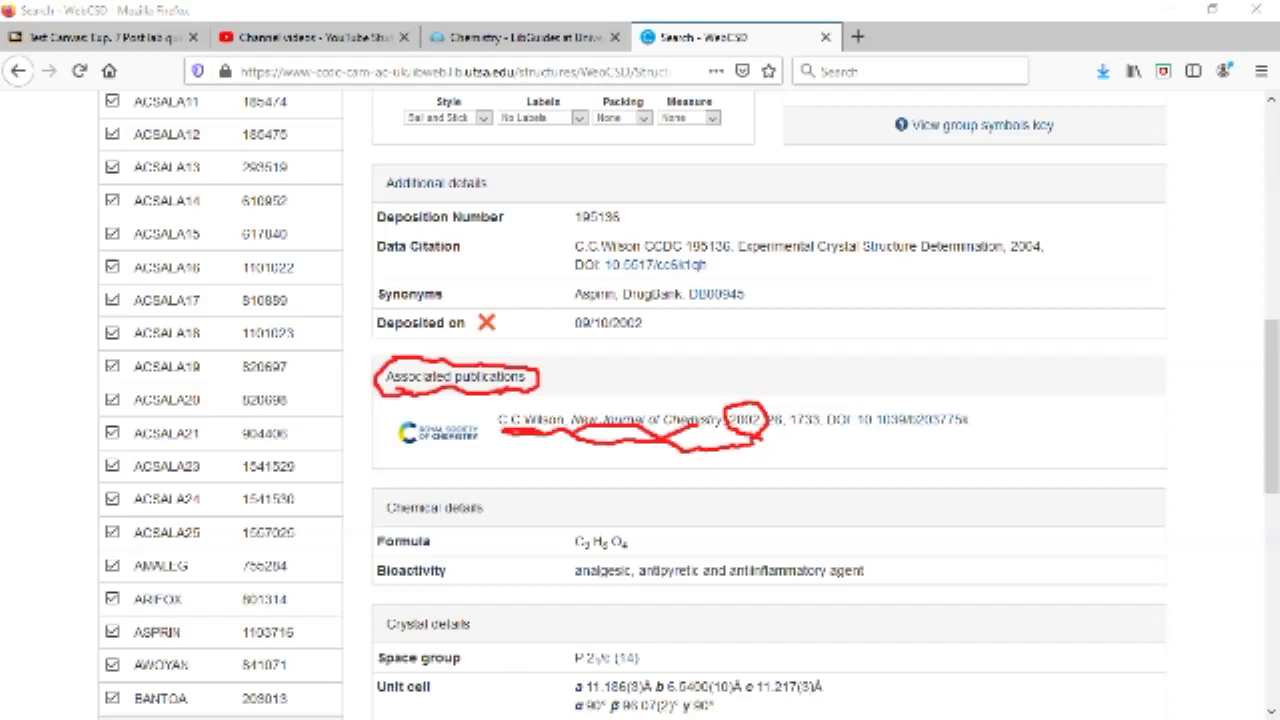
{"action": "key", "text": "ctrl+z"}
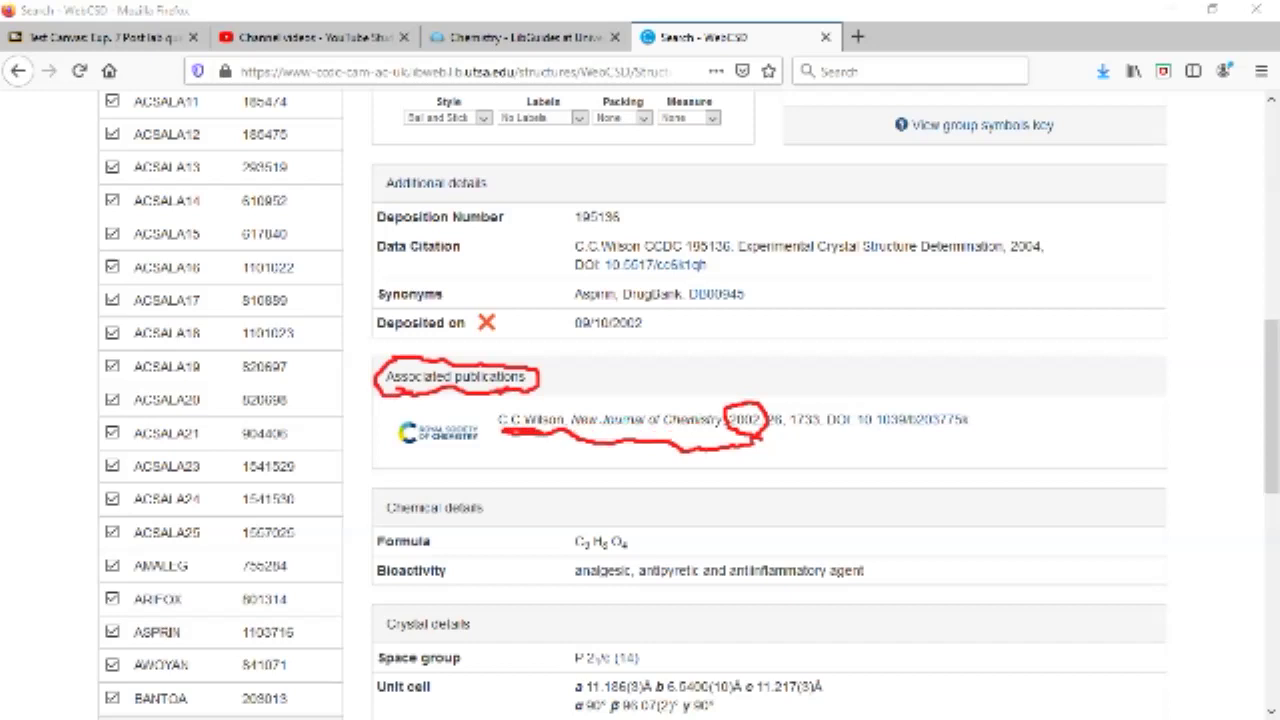
{"action": "key", "text": "ctrl+z"}
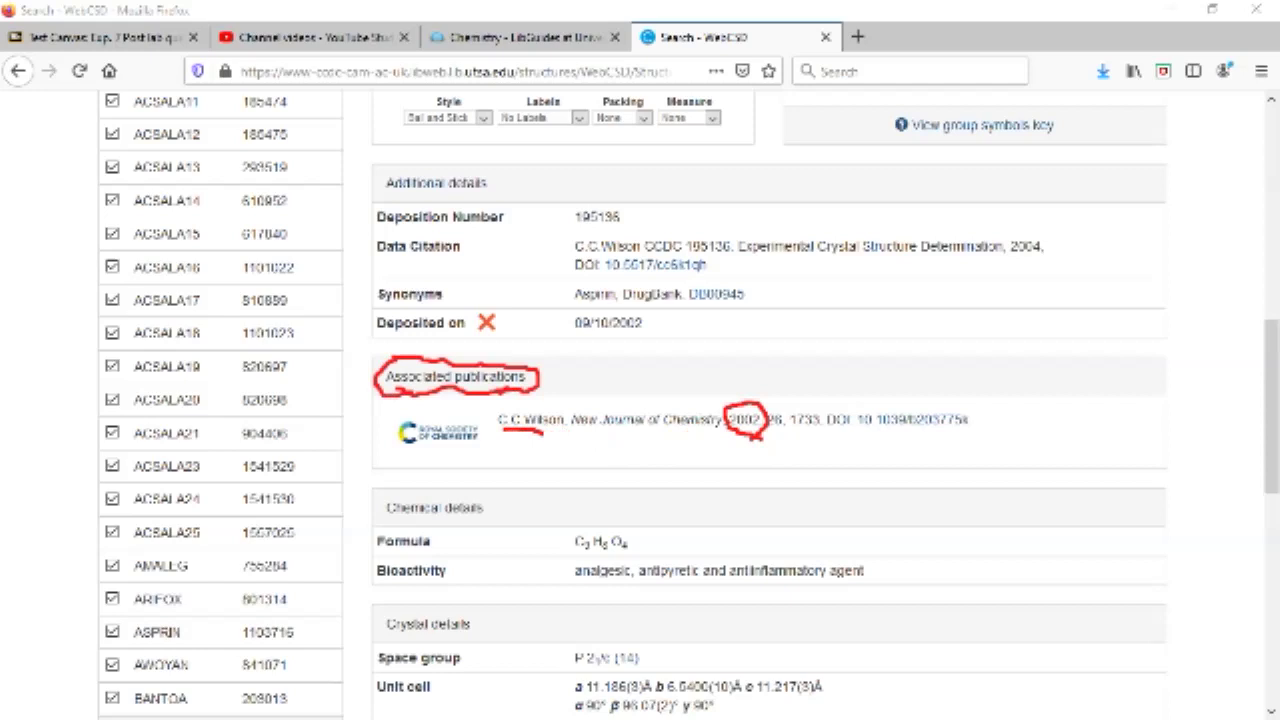
{"action": "left_click_drag", "start_coordinate": [560, 434], "coordinate": [660, 434]}
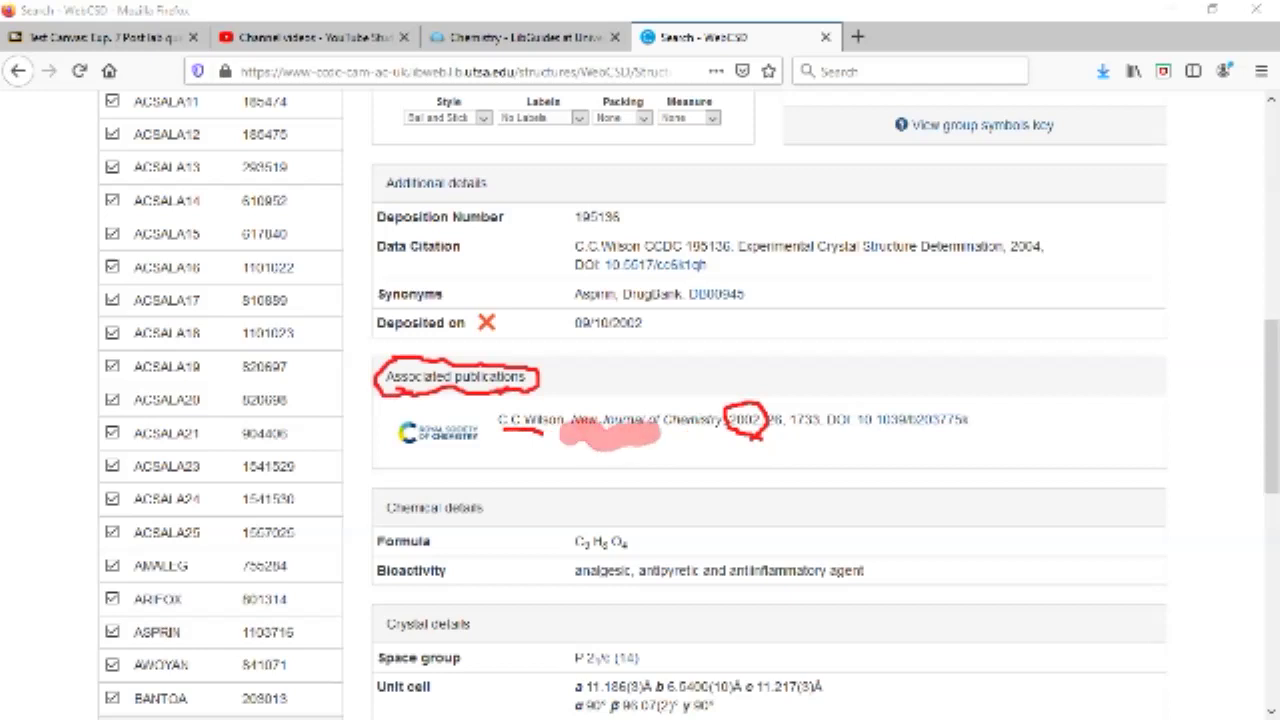
{"action": "key", "text": "ctrl+z"}
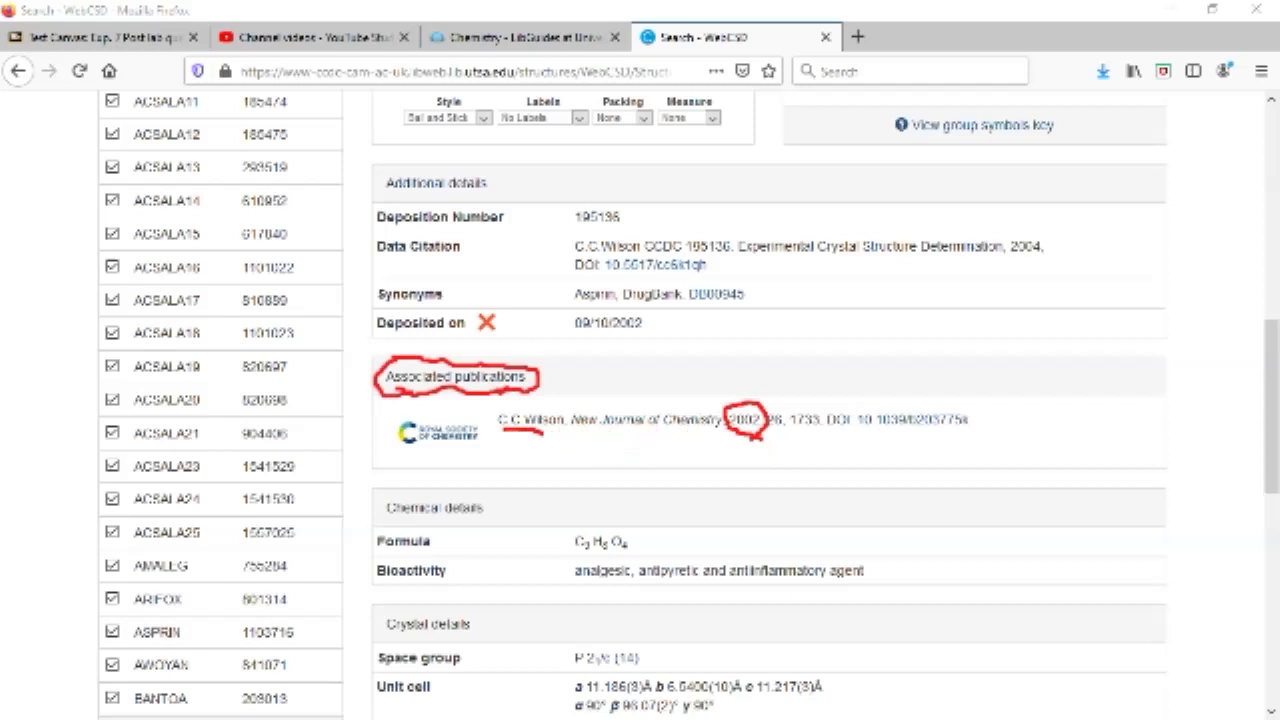
{"action": "left_click_drag", "start_coordinate": [576, 432], "coordinate": [712, 434]}
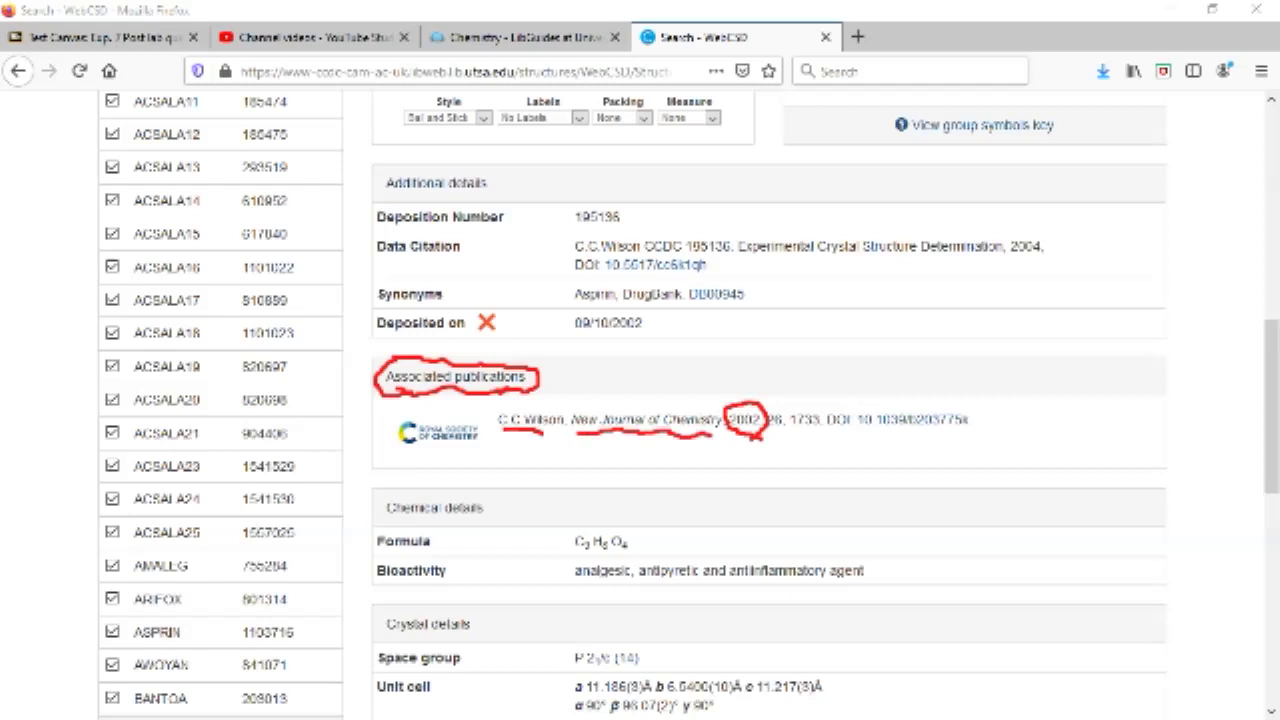
{"action": "left_click_drag", "start_coordinate": [789, 434], "coordinate": [822, 426]}
{"action": "key", "text": "Escape"}
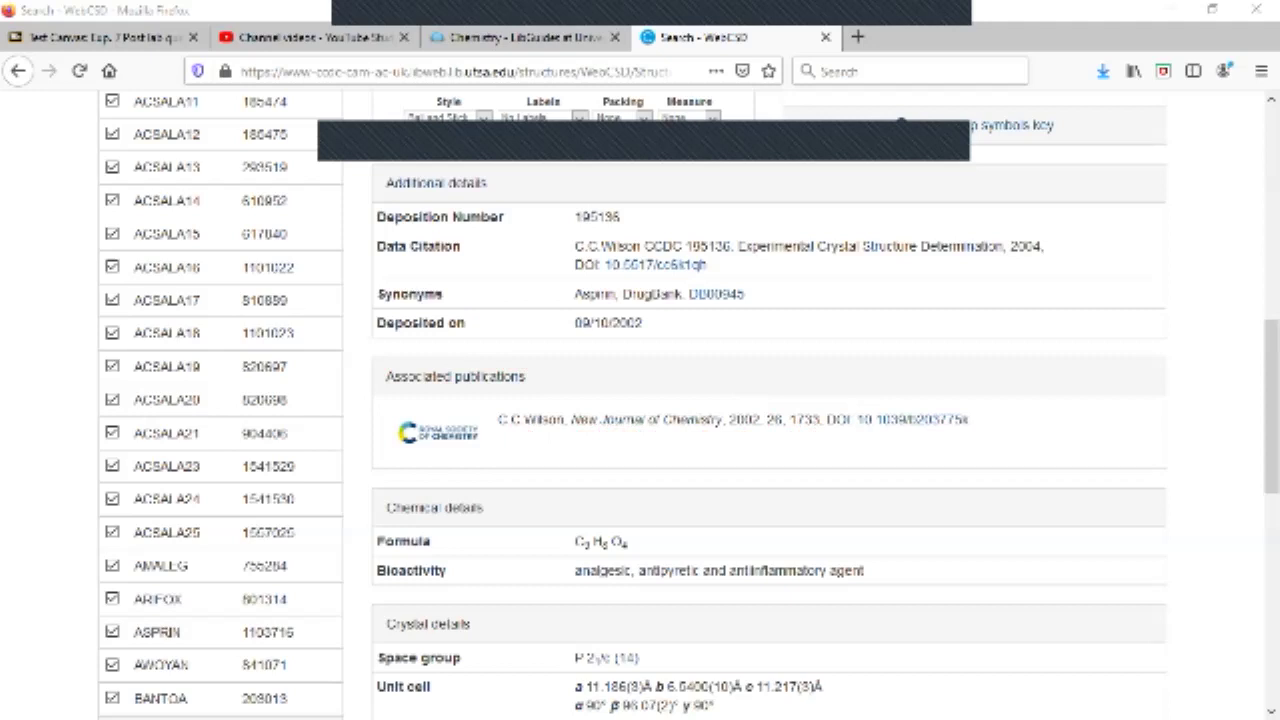
Step: Reopen the drawn structure query from the search results for modification
{"action": "scroll", "coordinate": [640, 400], "scroll_direction": "up", "scroll_amount": 10}
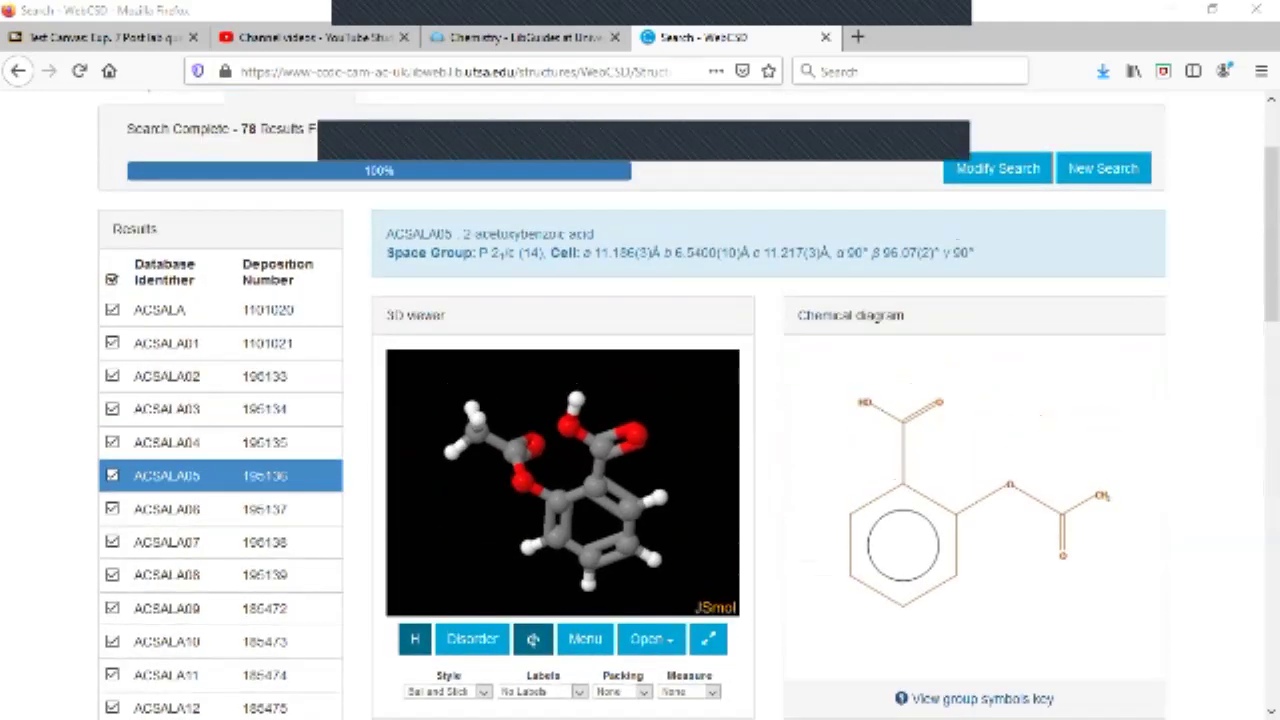
{"action": "scroll", "coordinate": [640, 400], "scroll_direction": "up", "scroll_amount": 3}
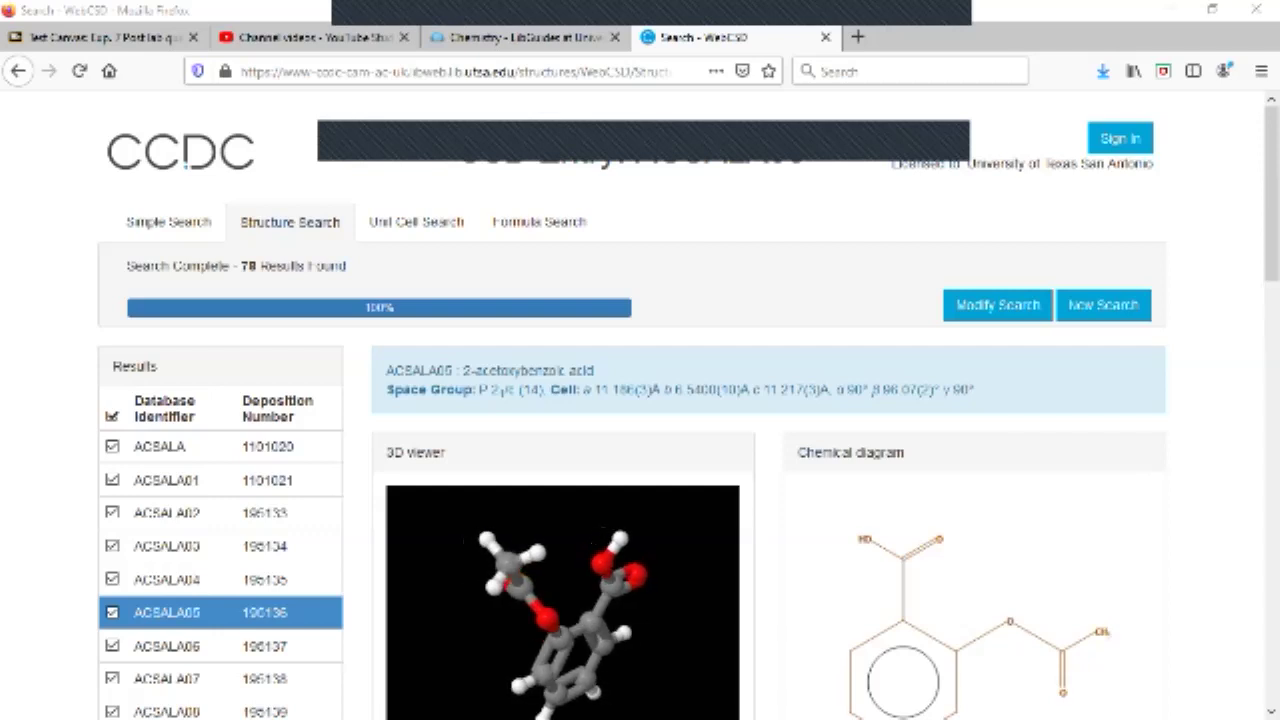
{"action": "left_click", "coordinate": [997, 305]}
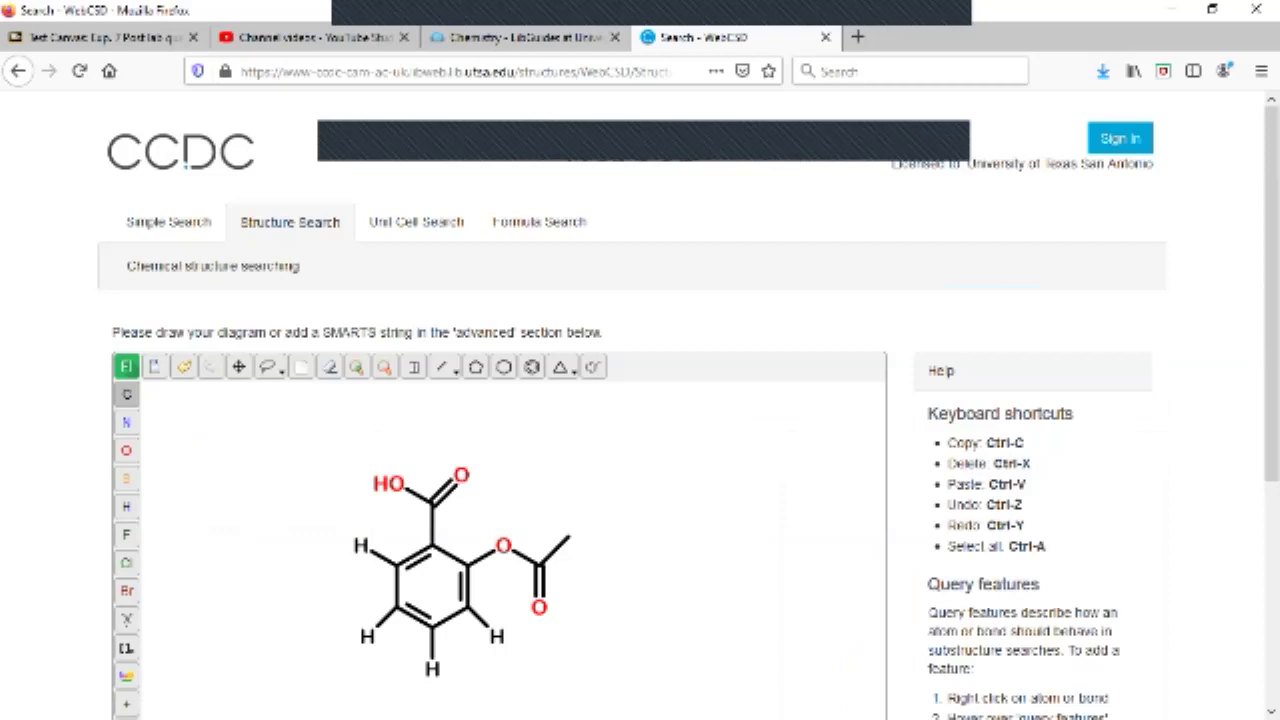
Step: Erase the four hydrogens on the ring and the hydroxyl group of the upper side chain
{"action": "scroll", "coordinate": [640, 400], "scroll_direction": "down", "scroll_amount": 2}
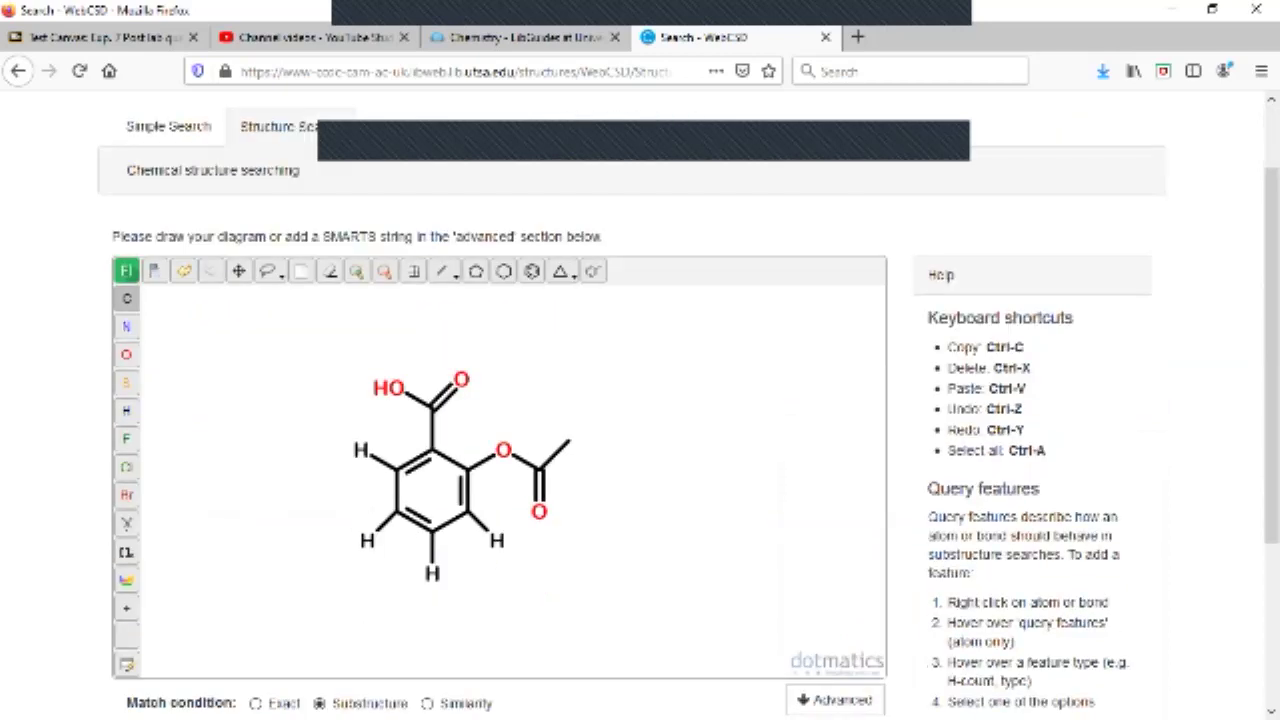
{"action": "left_click", "coordinate": [330, 271]}
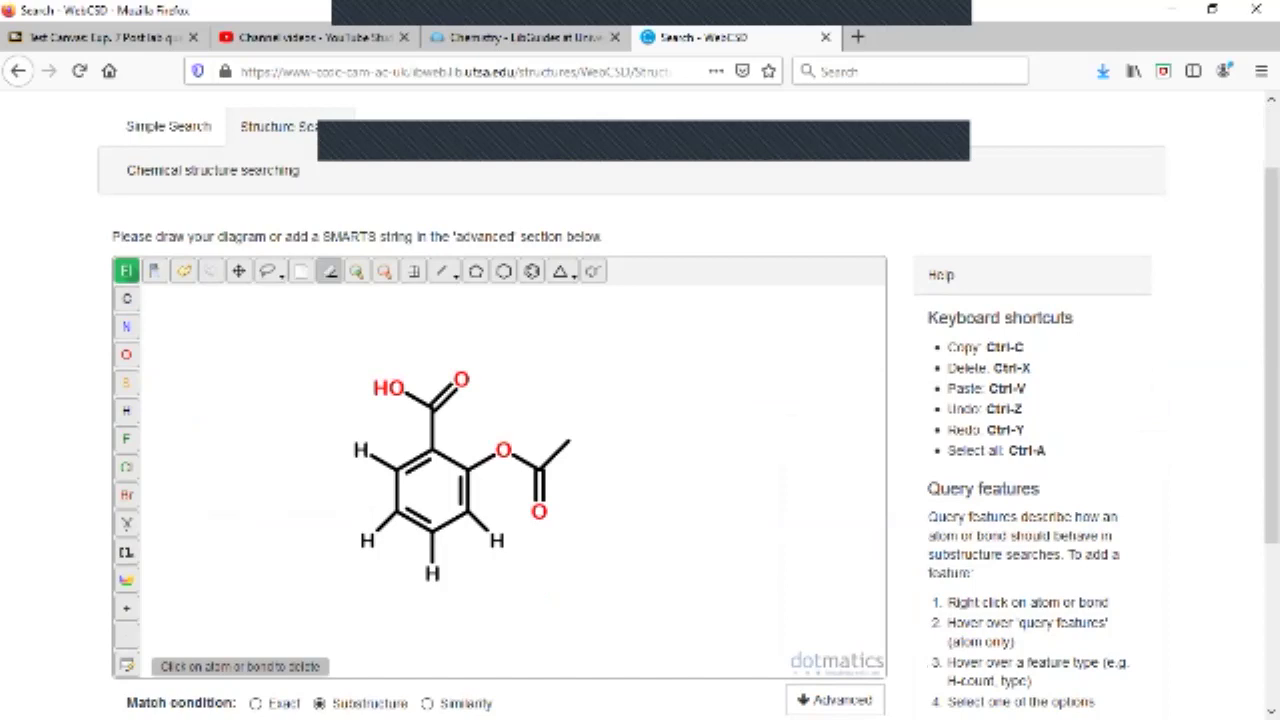
{"action": "left_click", "coordinate": [360, 450]}
{"action": "left_click", "coordinate": [367, 540]}
{"action": "left_click", "coordinate": [432, 572]}
{"action": "left_click", "coordinate": [497, 540]}
{"action": "left_click", "coordinate": [389, 388]}
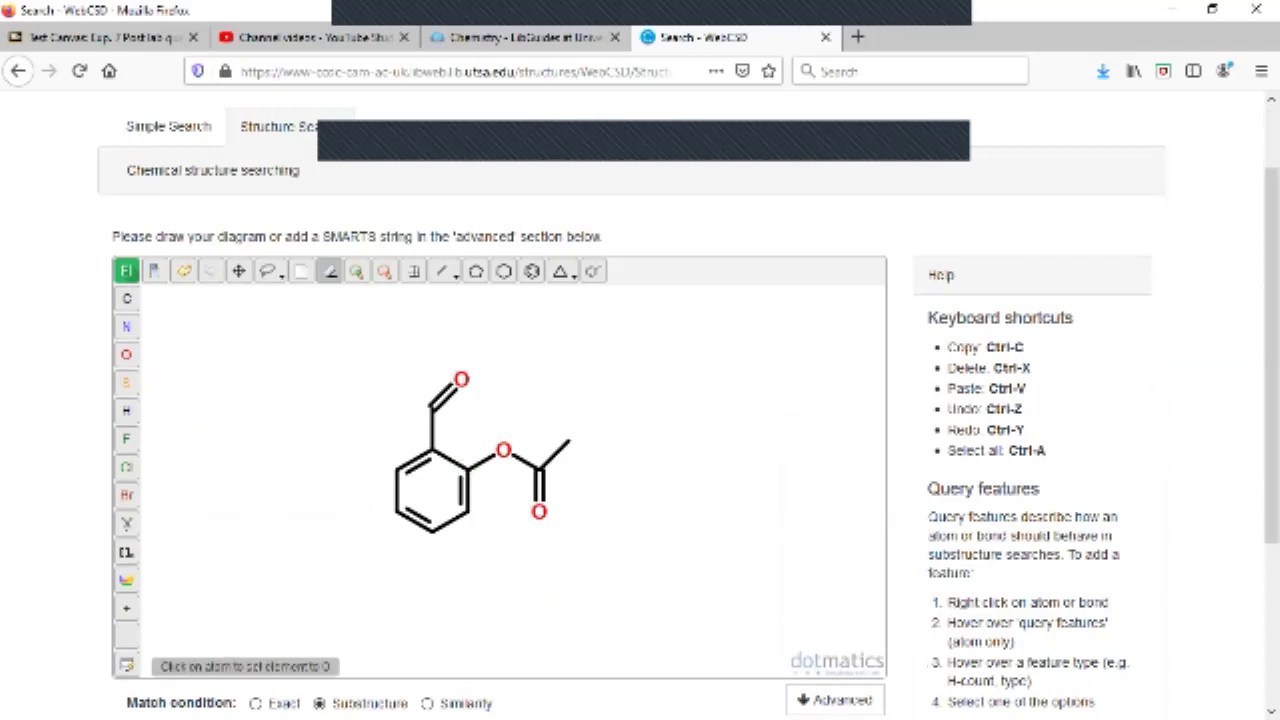
Step: Attach a single-bonded oxygen atom to the carbon of the upper side chain, undoing the first placement and repeating it
{"action": "left_click", "coordinate": [126, 354]}
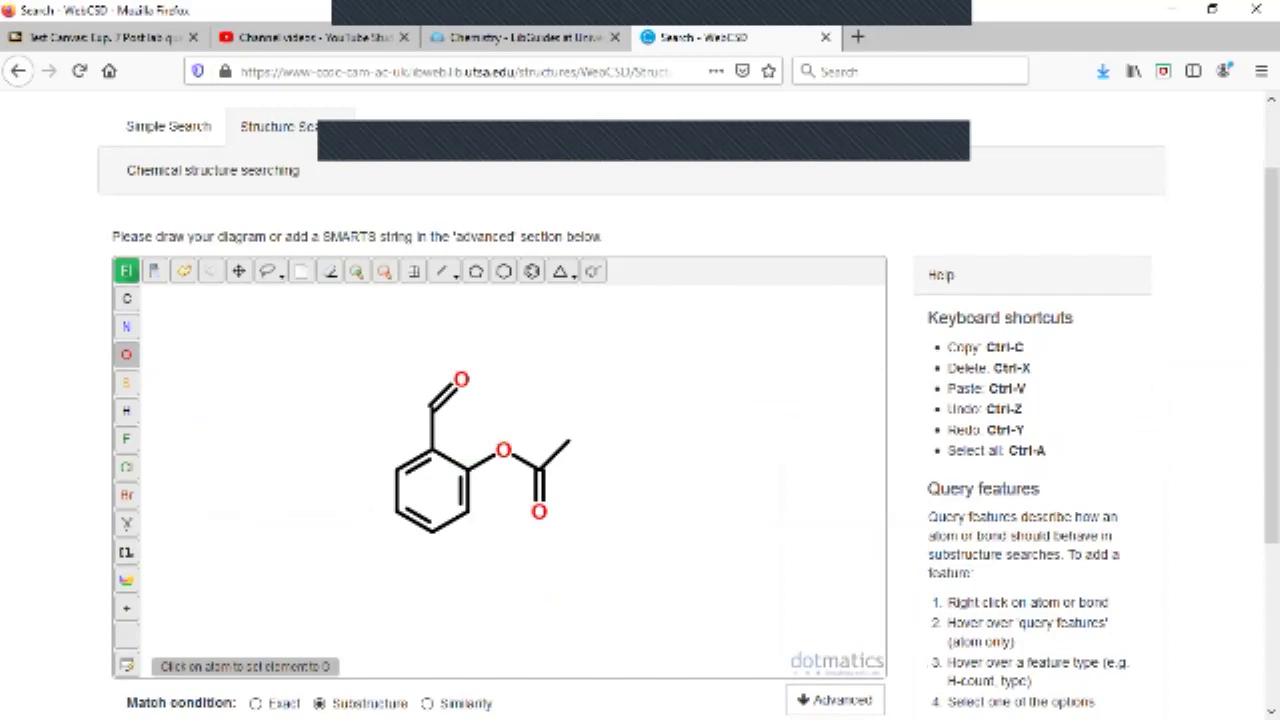
{"action": "left_click", "coordinate": [431, 405]}
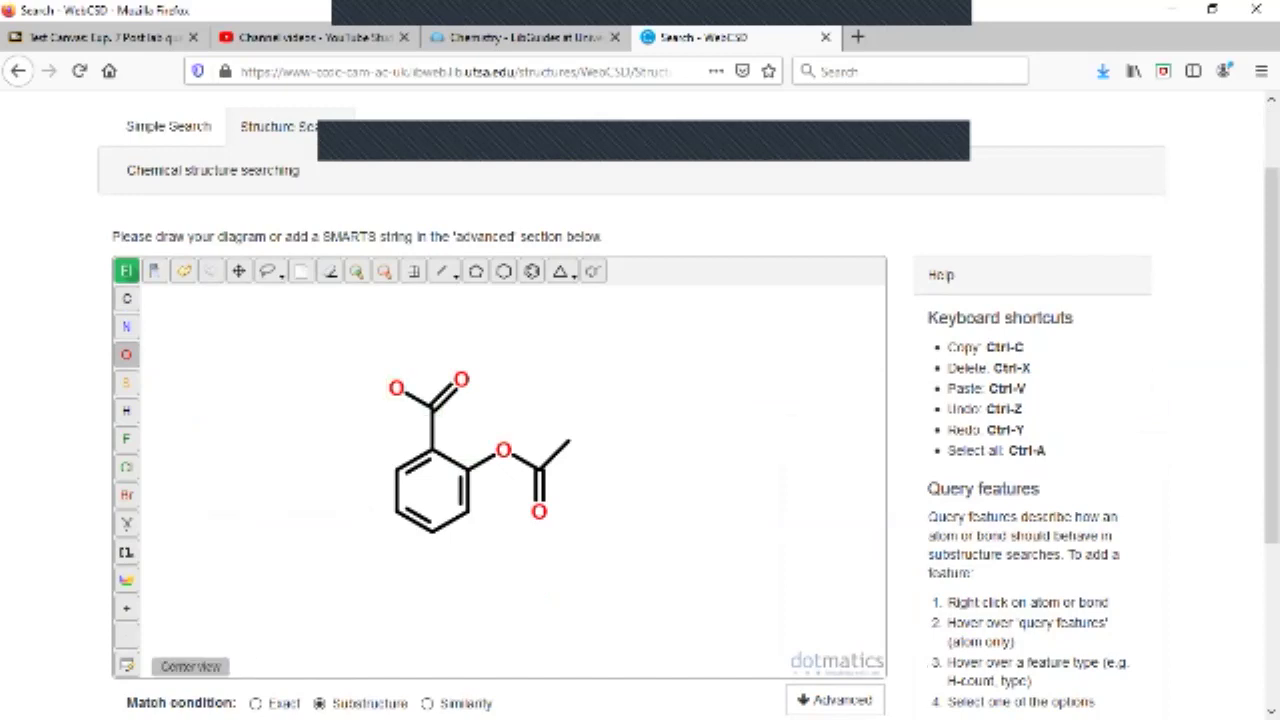
{"action": "key", "text": "ctrl+x"}
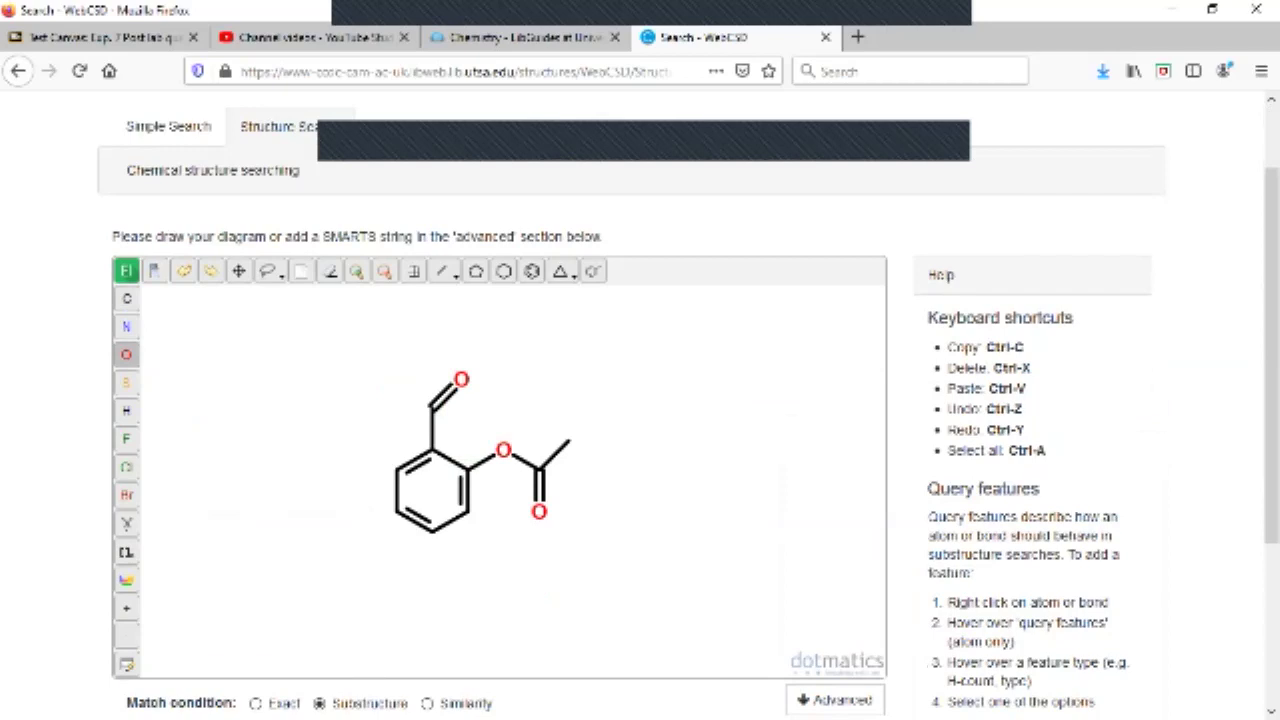
{"action": "left_click", "coordinate": [431, 405]}
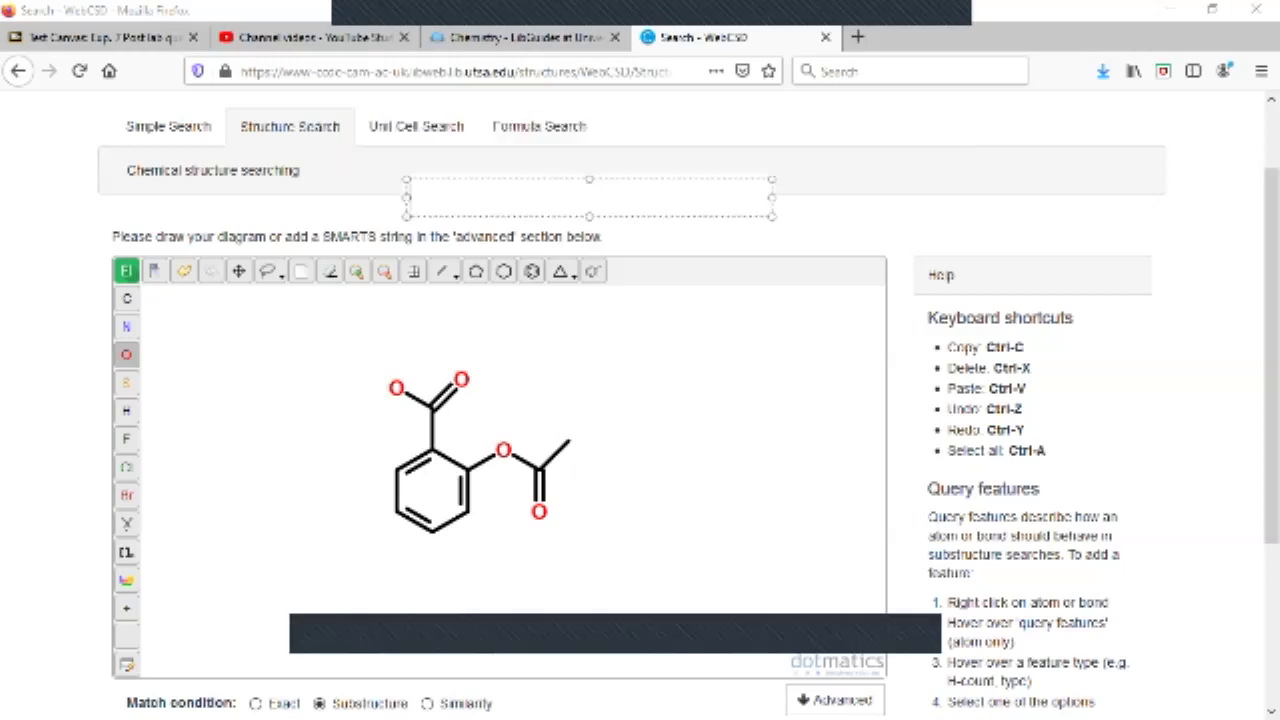
Step: Add the text annotation "Searching with a metal and acetalsalicylic acid - do not attached metal" above the drawing area
{"action": "type", "text": "Search"}
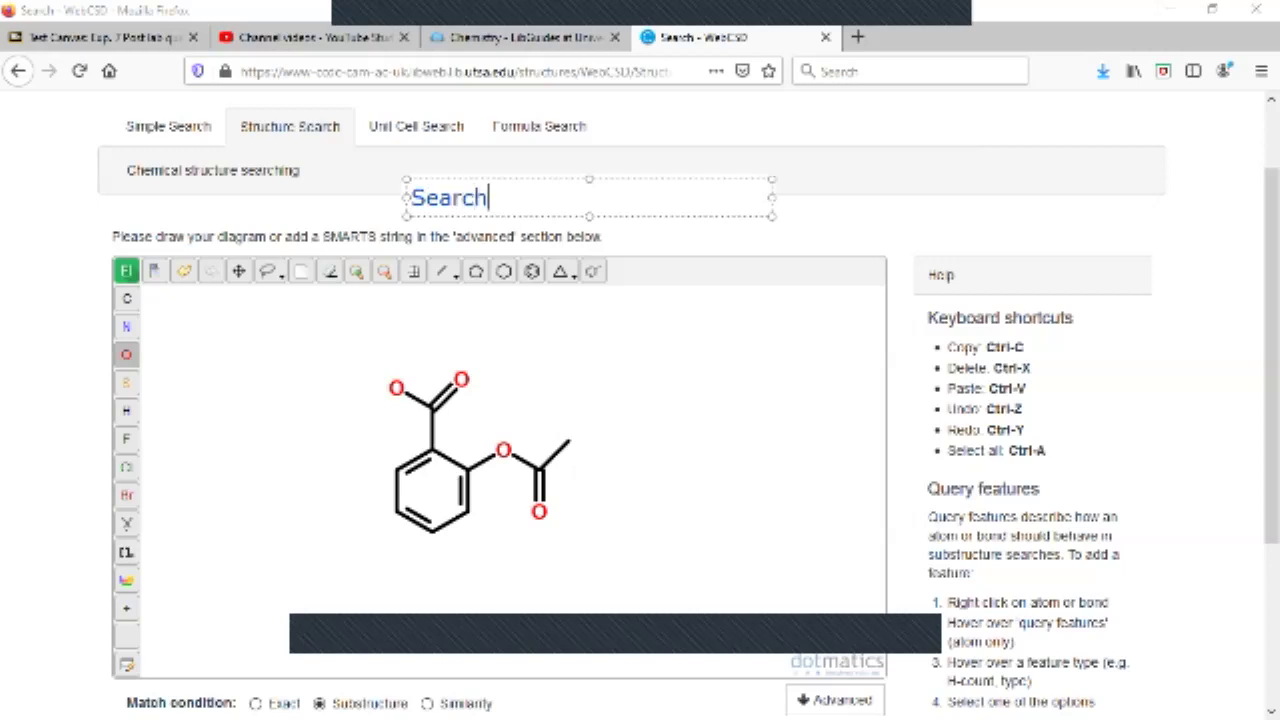
{"action": "type", "text": "ing with a "}
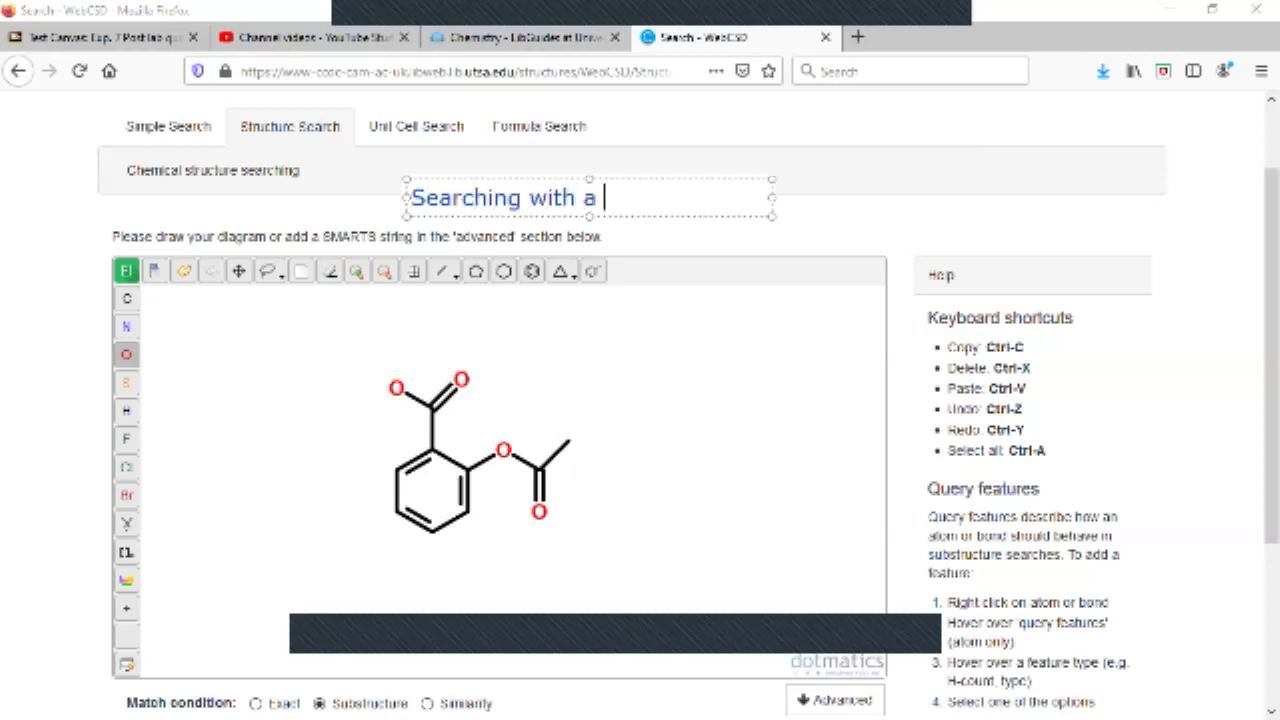
{"action": "type", "text": "metal and acetal"}
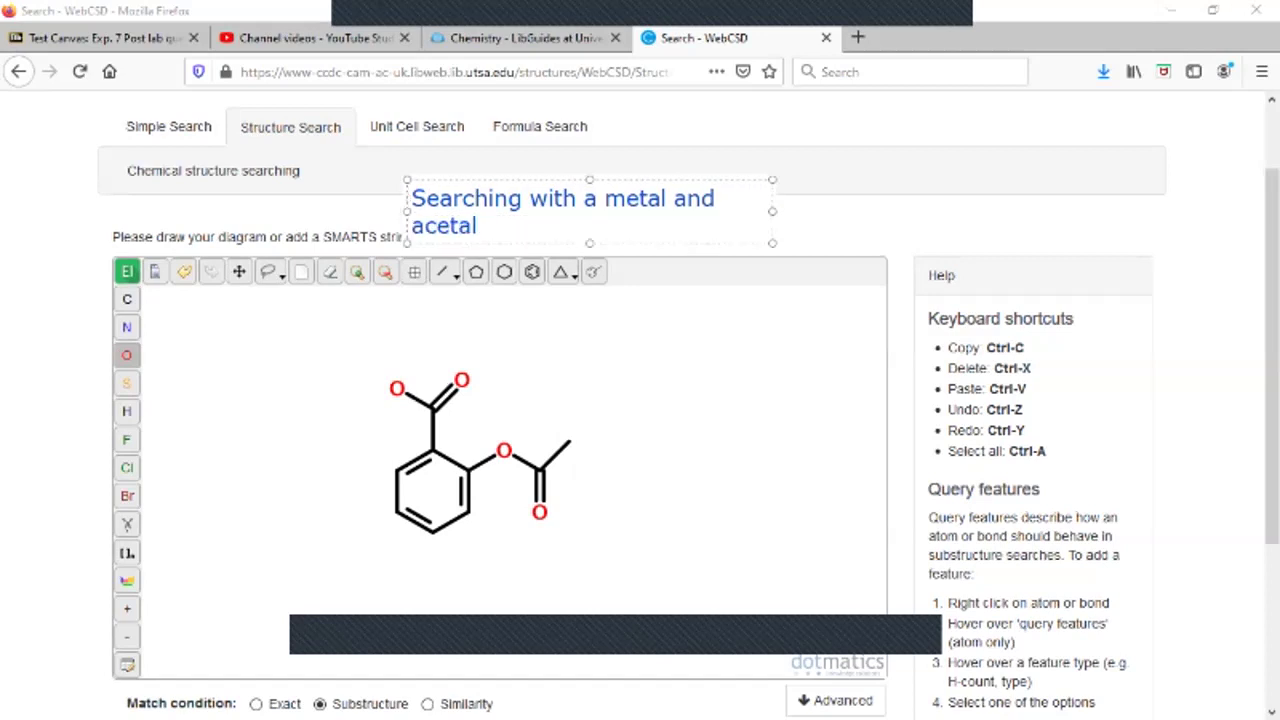
{"action": "type", "text": "salicylic acid"}
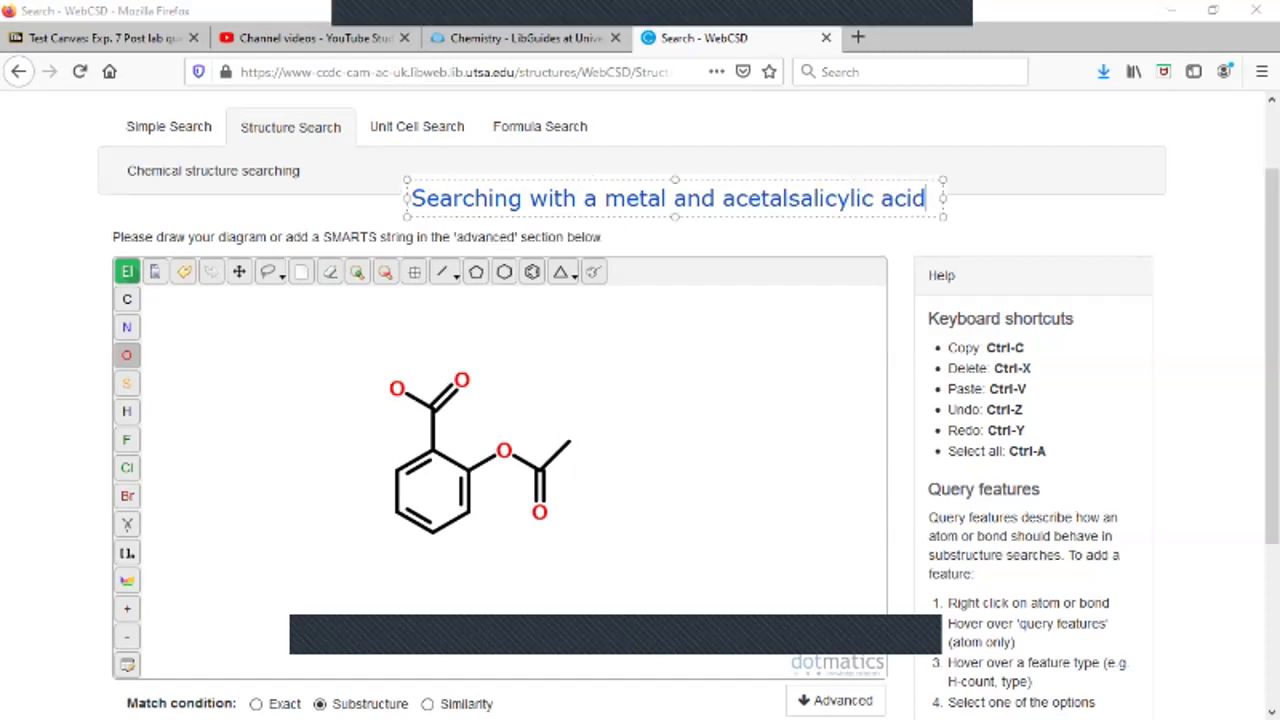
{"action": "type", "text": "- do n"}
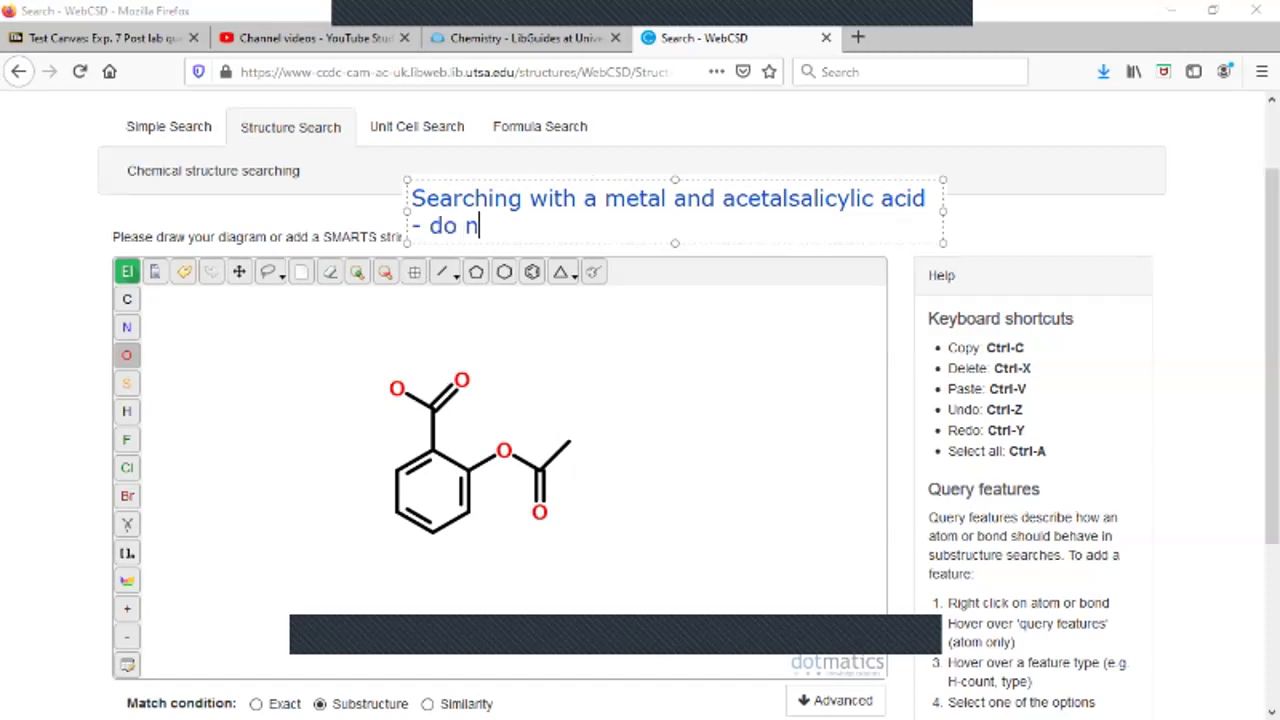
{"action": "type", "text": "ot atta"}
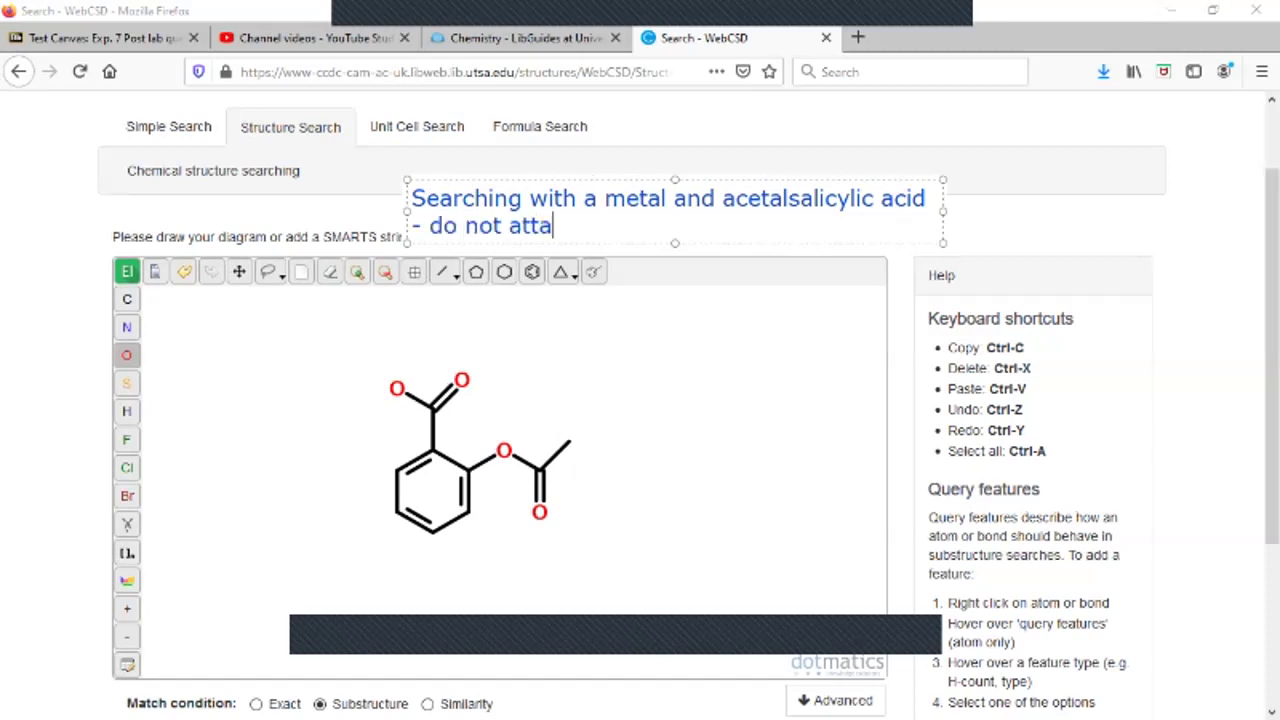
{"action": "type", "text": "ched metal"}
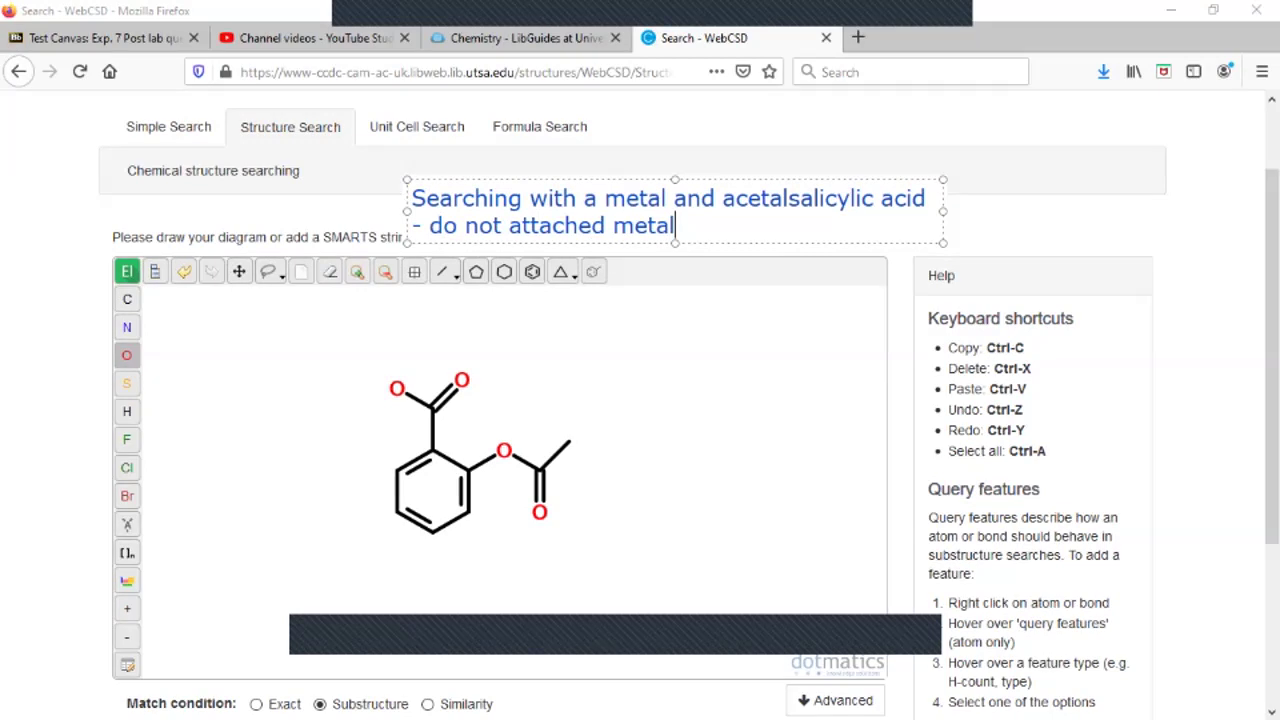
{"action": "mouse_move", "coordinate": [430, 549]}
{"action": "left_mouse_down"}
{"action": "mouse_move", "coordinate": [375, 514]}
{"action": "mouse_move", "coordinate": [390, 465]}
{"action": "mouse_move", "coordinate": [432, 437]}
{"action": "mouse_move", "coordinate": [474, 468]}
{"action": "mouse_move", "coordinate": [464, 518]}
{"action": "mouse_move", "coordinate": [434, 535]}
{"action": "left_mouse_up"}
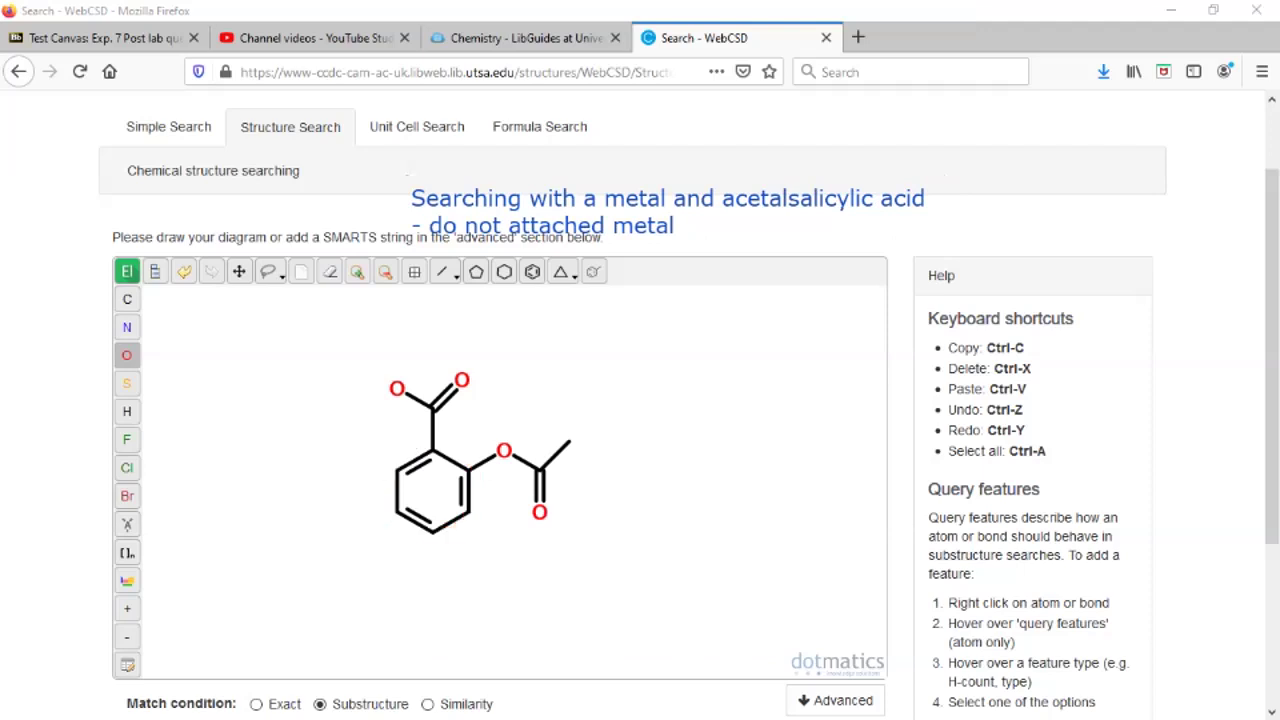
{"action": "mouse_move", "coordinate": [480, 522]}
{"action": "left_mouse_down"}
{"action": "mouse_move", "coordinate": [430, 550]}
{"action": "mouse_move", "coordinate": [412, 540]}
{"action": "mouse_move", "coordinate": [381, 496]}
{"action": "mouse_move", "coordinate": [394, 449]}
{"action": "mouse_move", "coordinate": [452, 440]}
{"action": "mouse_move", "coordinate": [477, 464]}
{"action": "mouse_move", "coordinate": [479, 524]}
{"action": "left_mouse_up"}
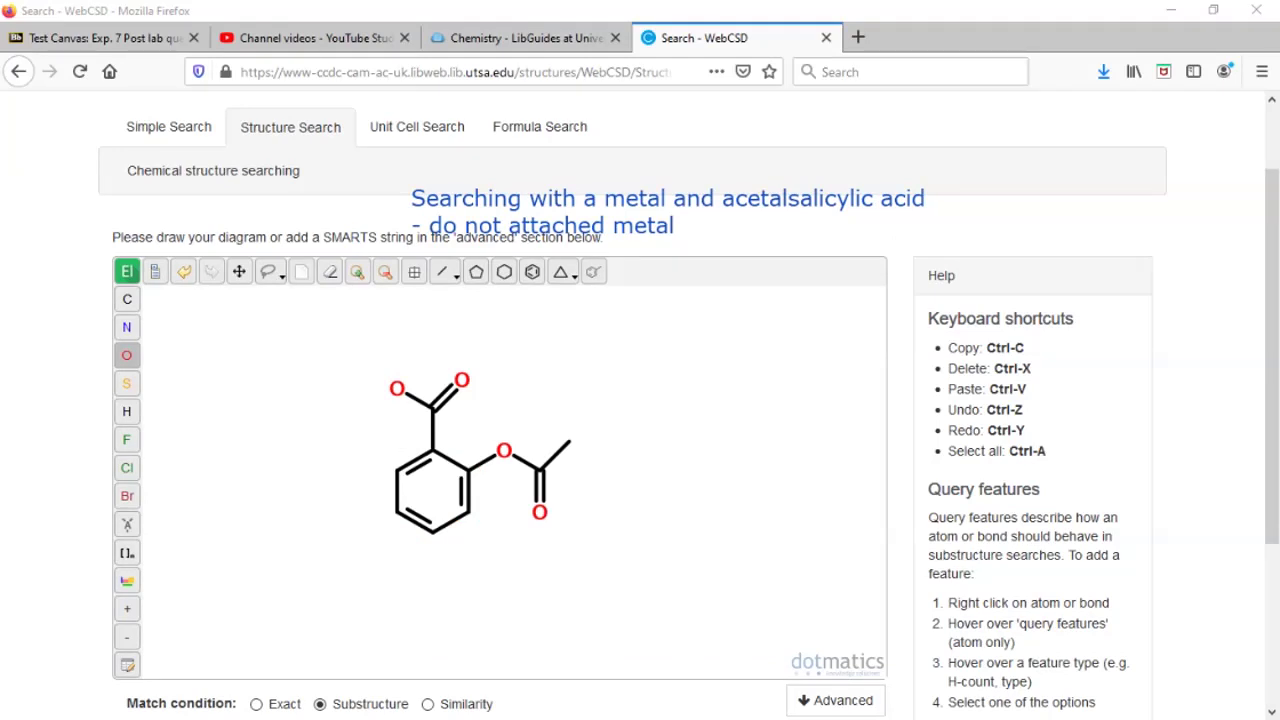
Step: Add a second text annotation reading "this example - I will use Na" below the first one
{"action": "left_click", "coordinate": [662, 278]}
{"action": "type", "text": "t"}
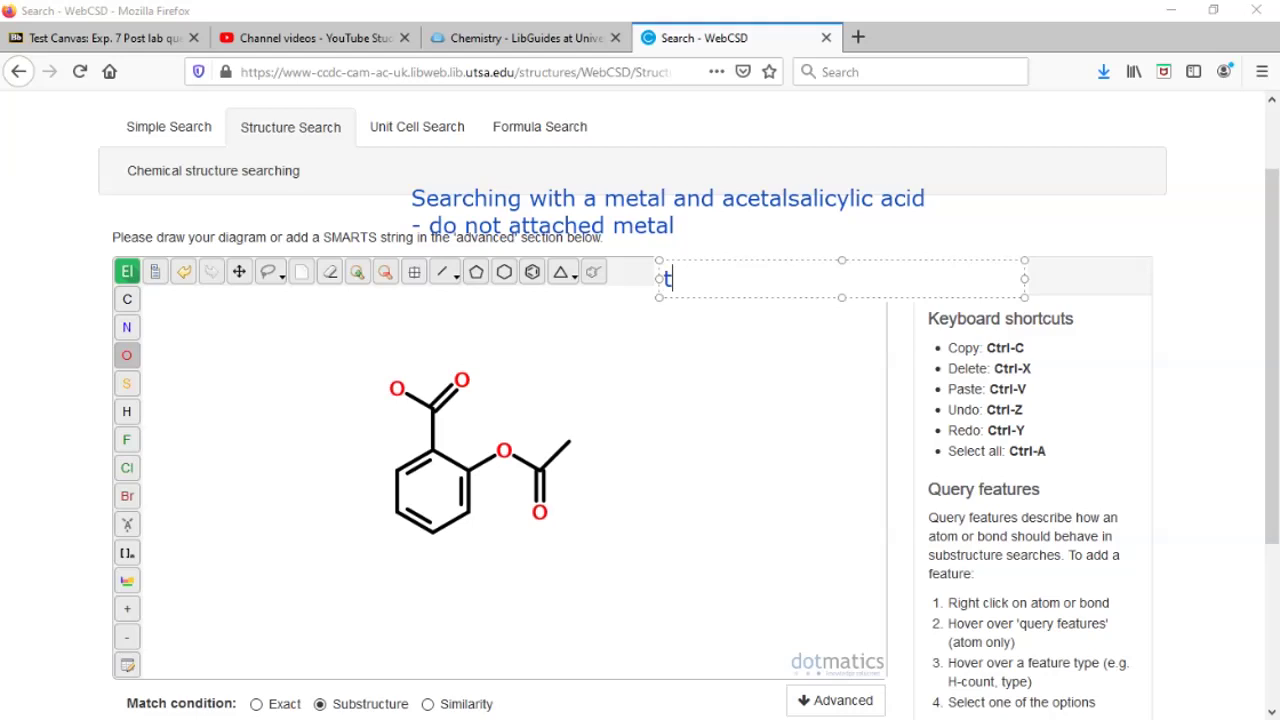
{"action": "type", "text": "his example "}
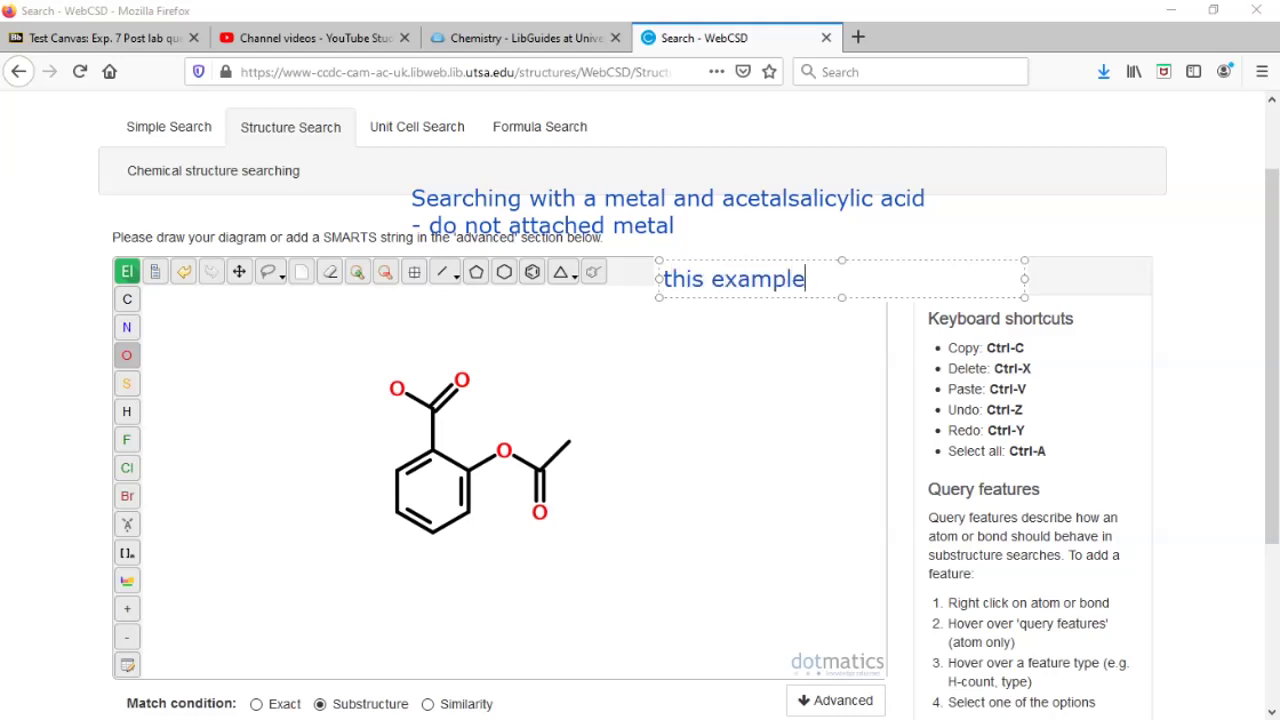
{"action": "type", "text": "- I will use"}
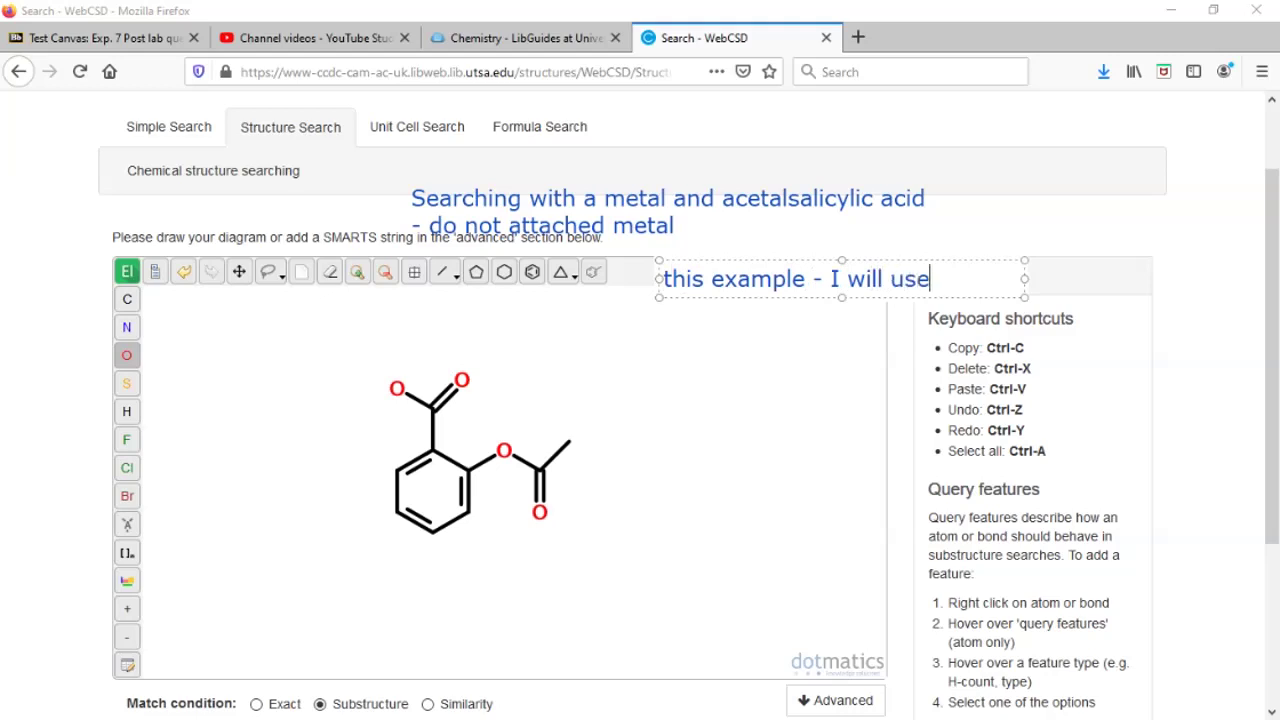
{"action": "type", "text": " Na"}
{"action": "key", "text": "Escape"}
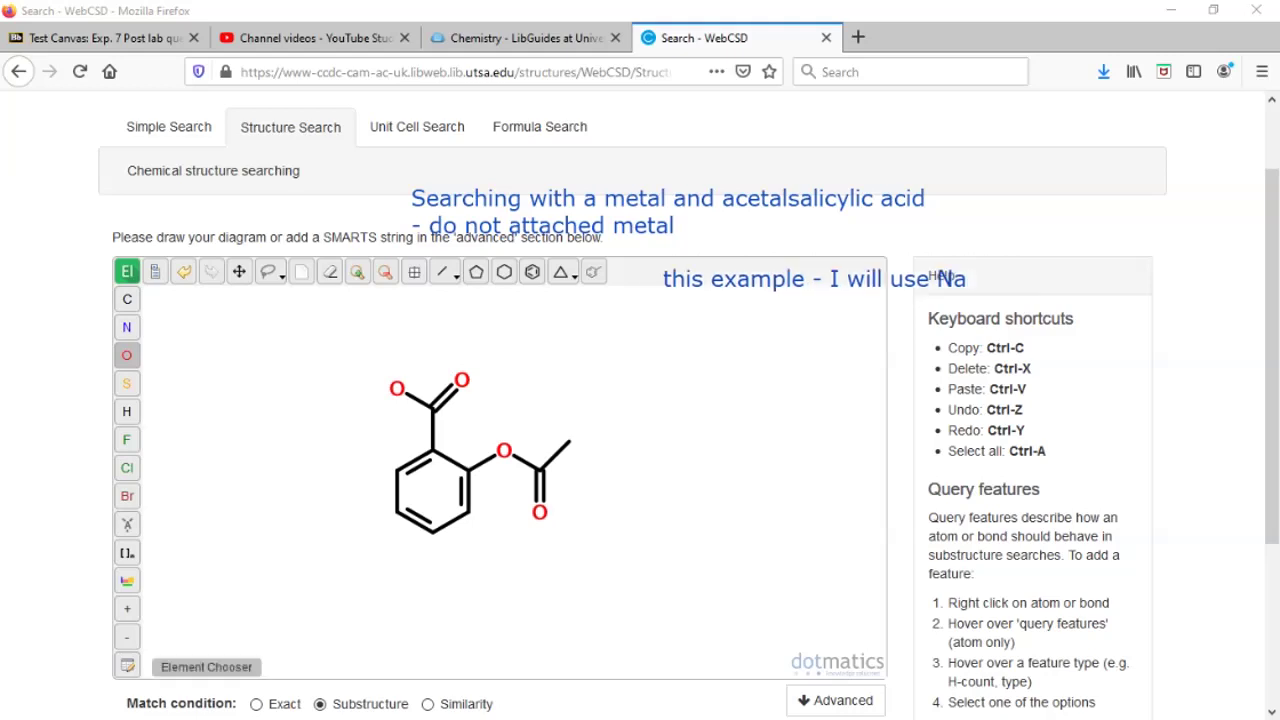
Step: Place an unattached sodium (Na) atom in the empty space above the acetyl side chain
{"action": "left_click", "coordinate": [127, 665]}
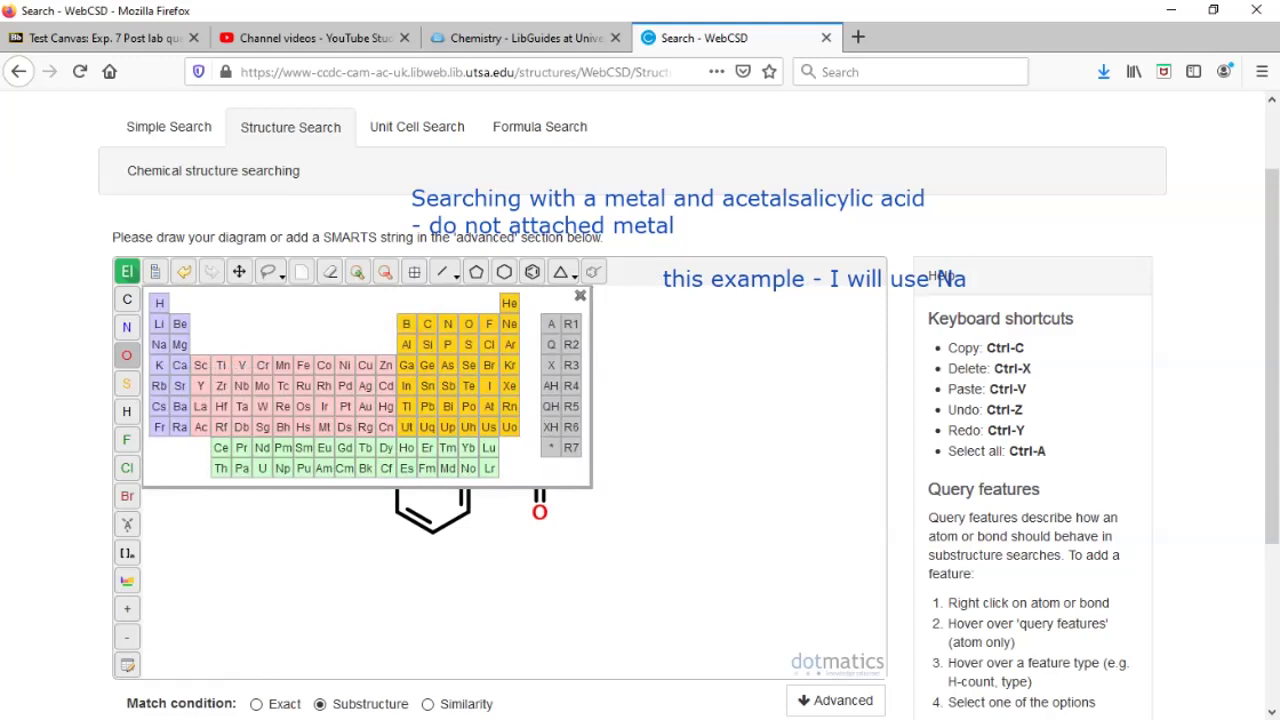
{"action": "left_click", "coordinate": [159, 344]}
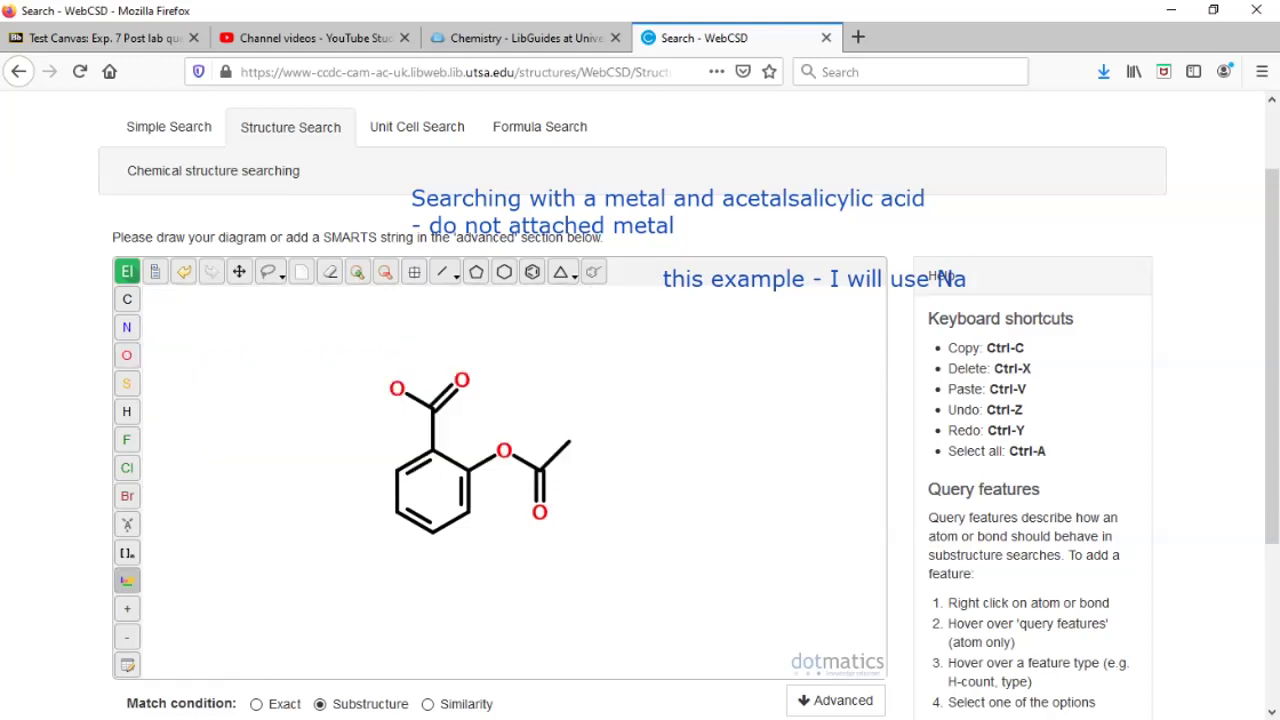
{"action": "left_click", "coordinate": [592, 381]}
Step: Underline the Substructure match condition in red and run the structure search
{"action": "left_click_drag", "start_coordinate": [334, 712], "coordinate": [408, 713]}
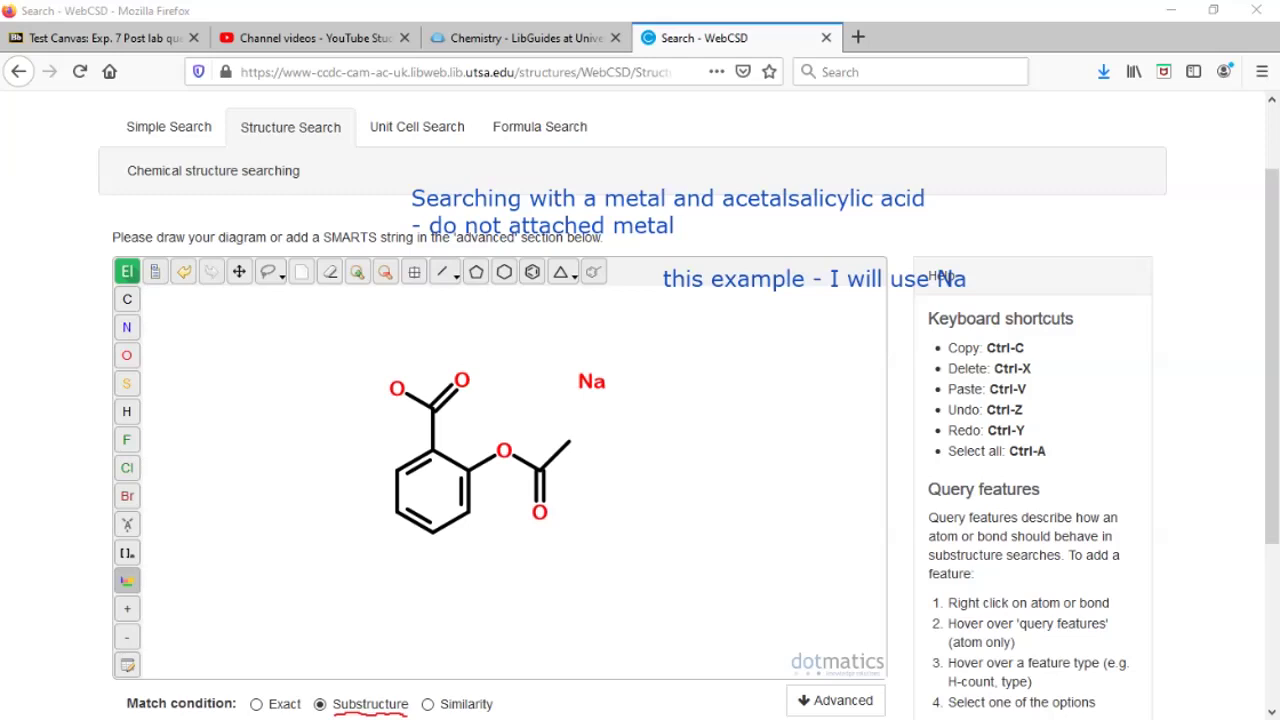
{"action": "scroll", "coordinate": [640, 400], "scroll_direction": "down", "scroll_amount": 3}
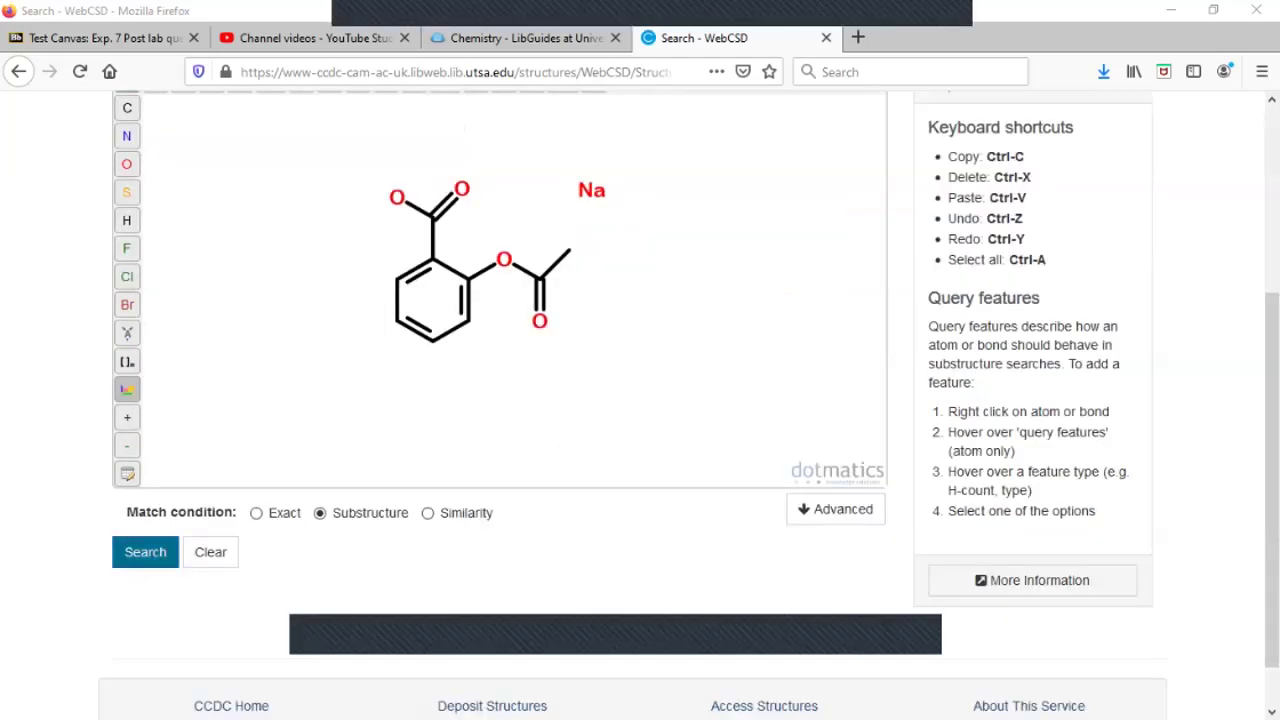
{"action": "left_click", "coordinate": [145, 552]}
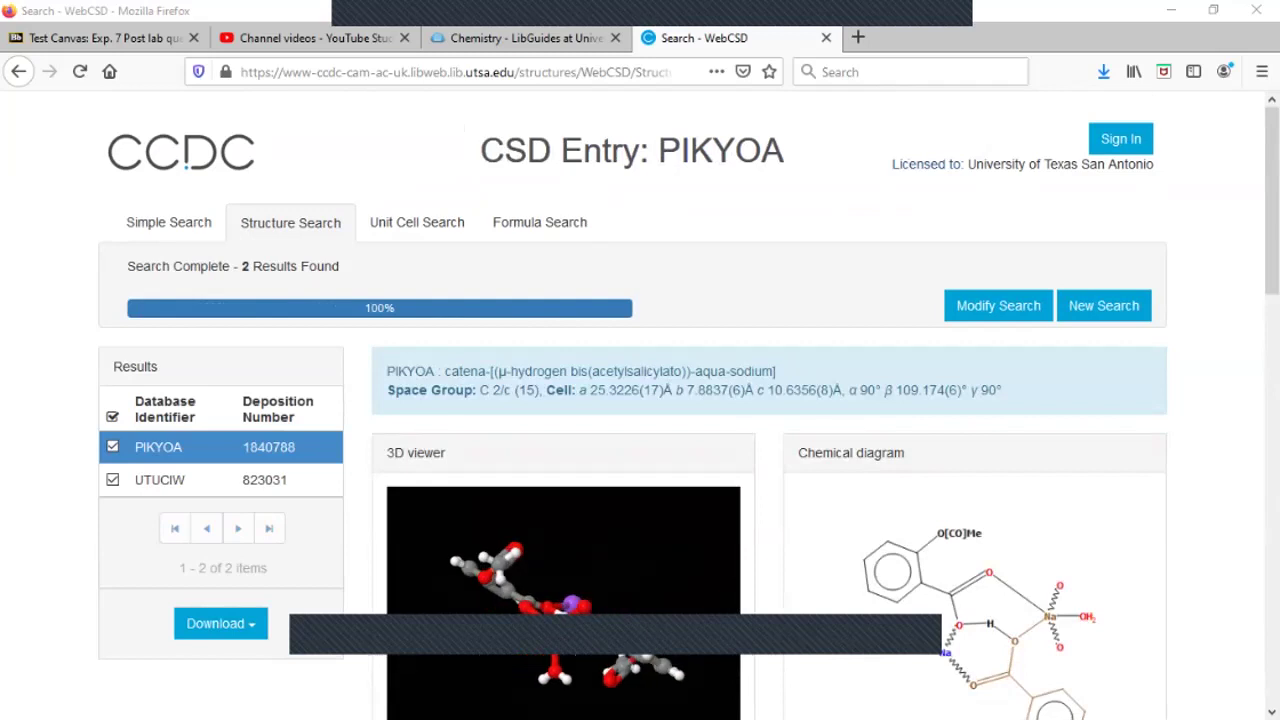
Step: Add a text annotation above the search results reading "determine the total structures with acetalsalicylic acid"
{"action": "left_click", "coordinate": [478, 259]}
{"action": "type", "text": "de"}
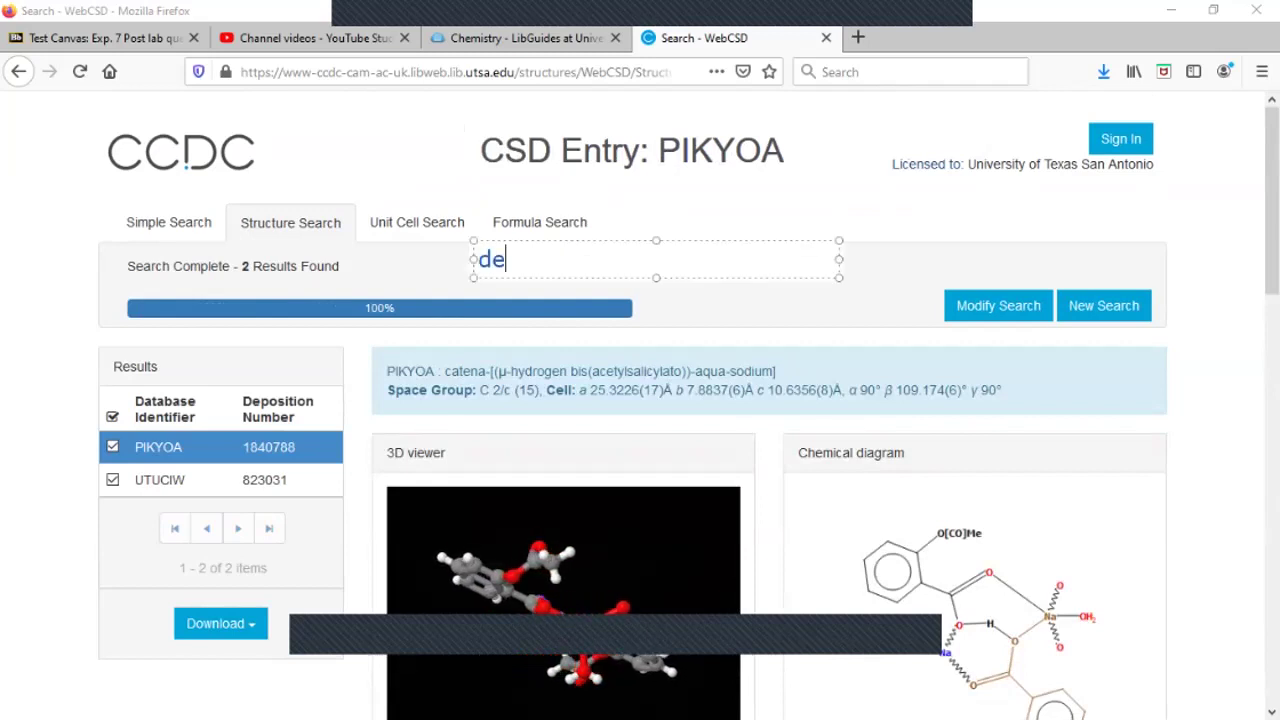
{"action": "type", "text": "termine the totl"}
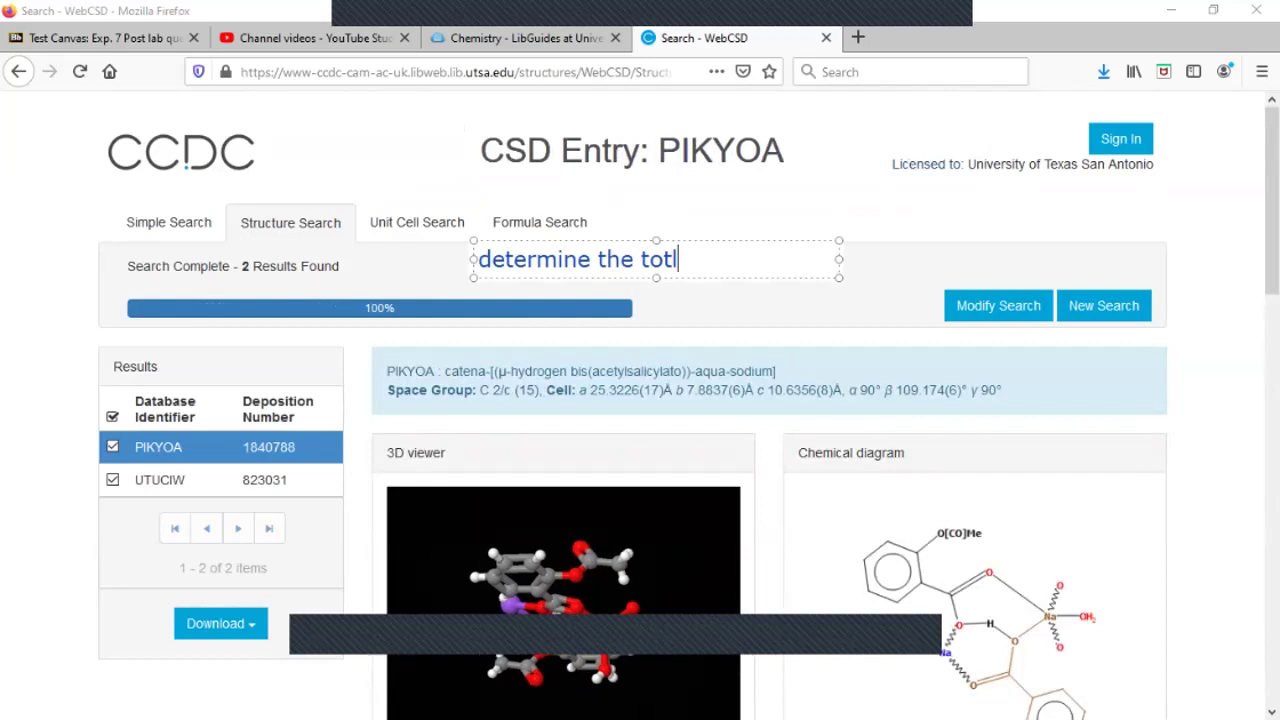
{"action": "key", "text": "BackSpace"}
{"action": "type", "text": "al wit"}
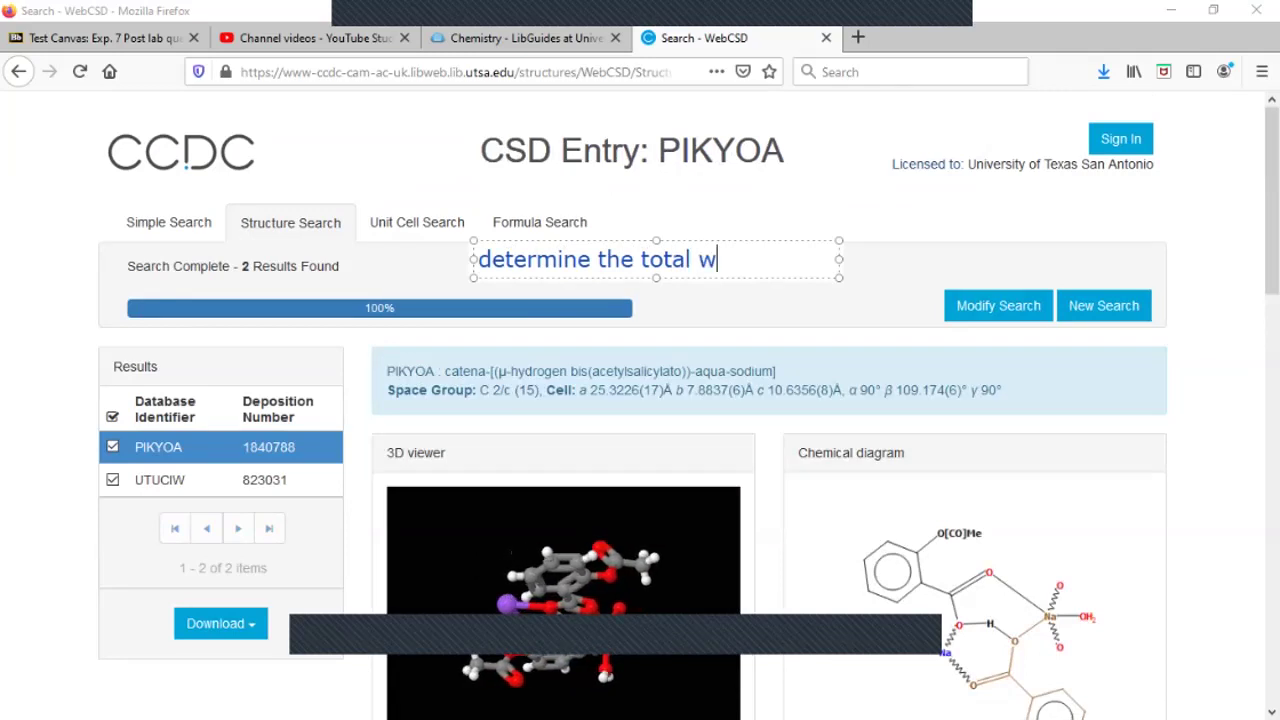
{"action": "key", "text": "BackSpace"}
{"action": "key", "text": "BackSpace"}
{"action": "key", "text": "BackSpace"}
{"action": "type", "text": "structures "}
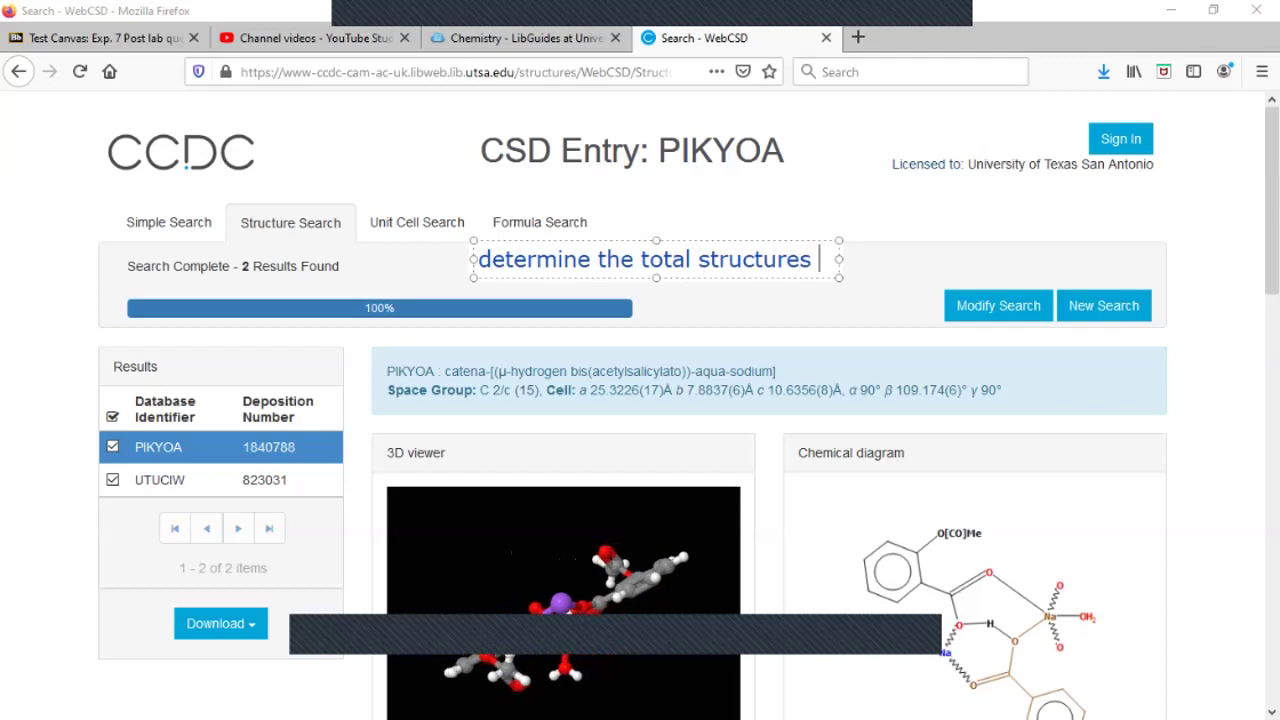
{"action": "type", "text": "with acetal"}
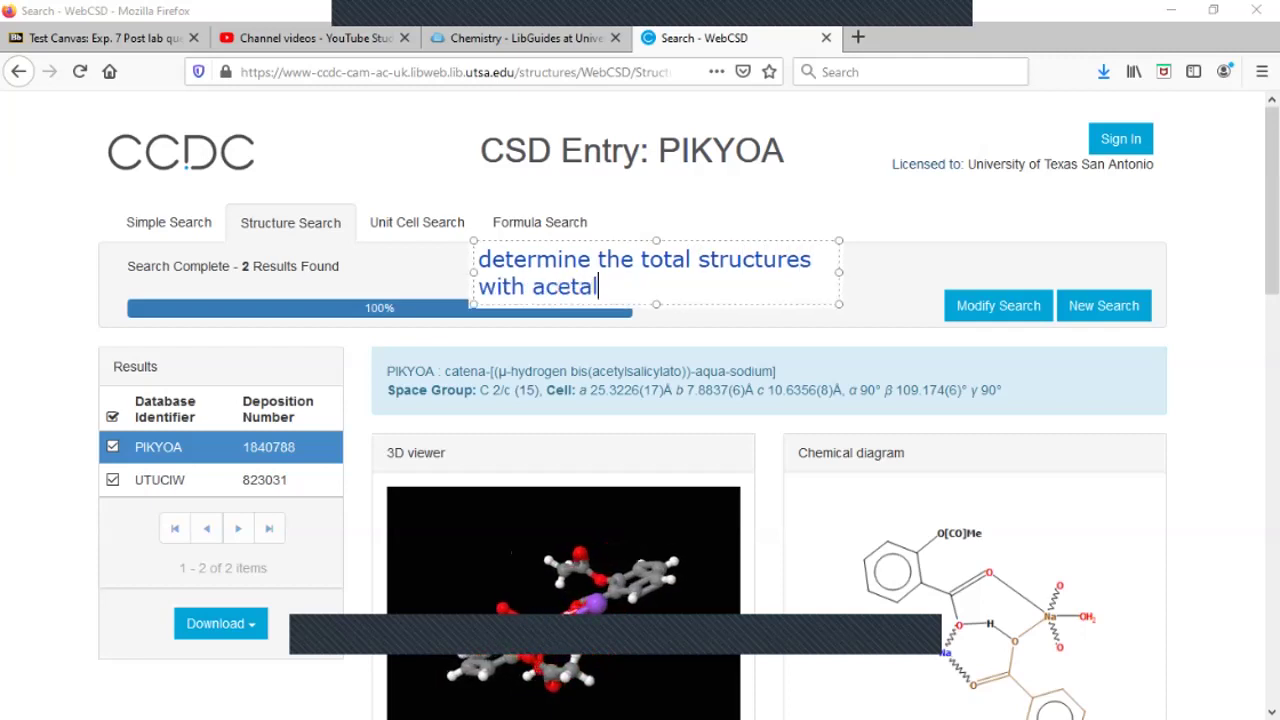
{"action": "type", "text": "salic"}
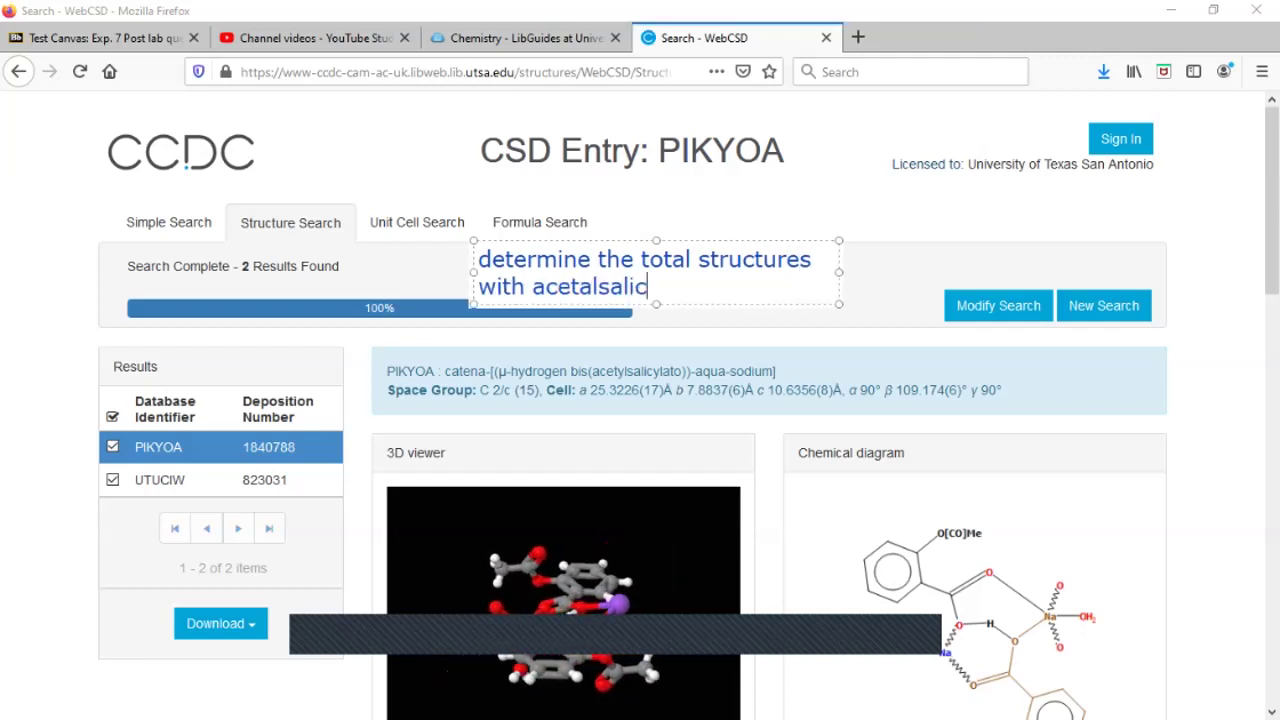
{"action": "type", "text": "ylic a"}
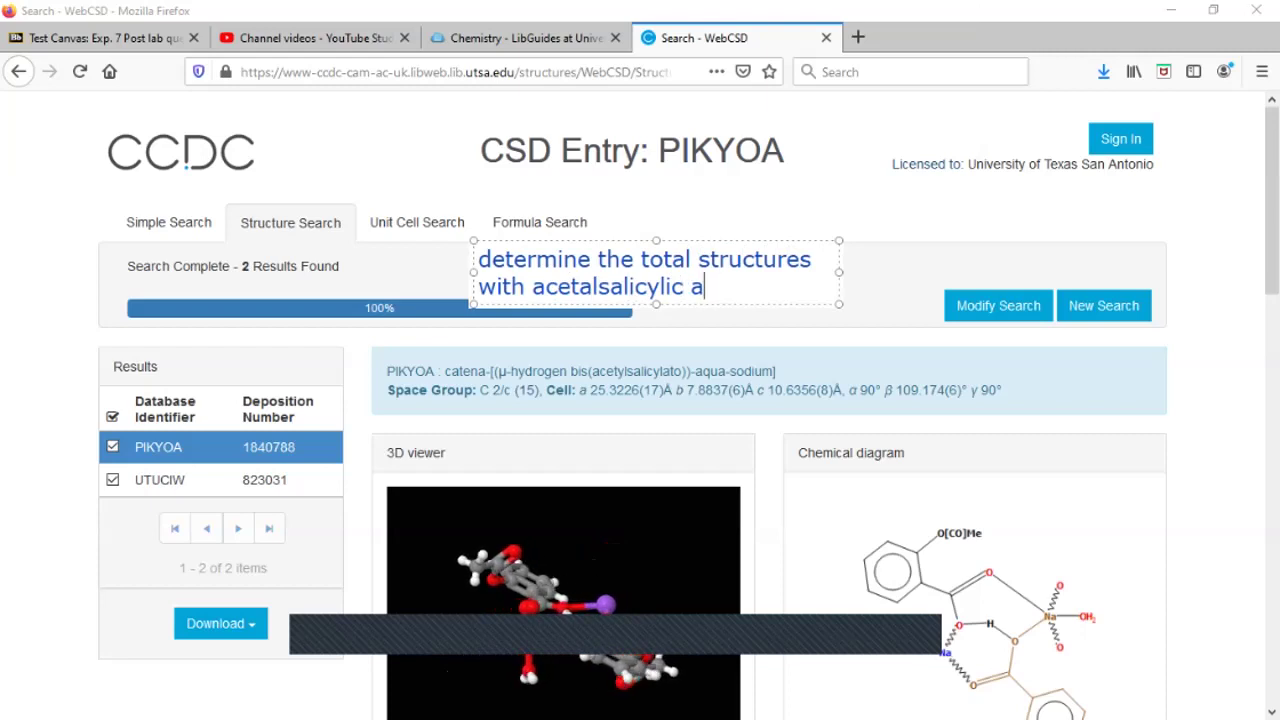
{"action": "type", "text": "cid"}
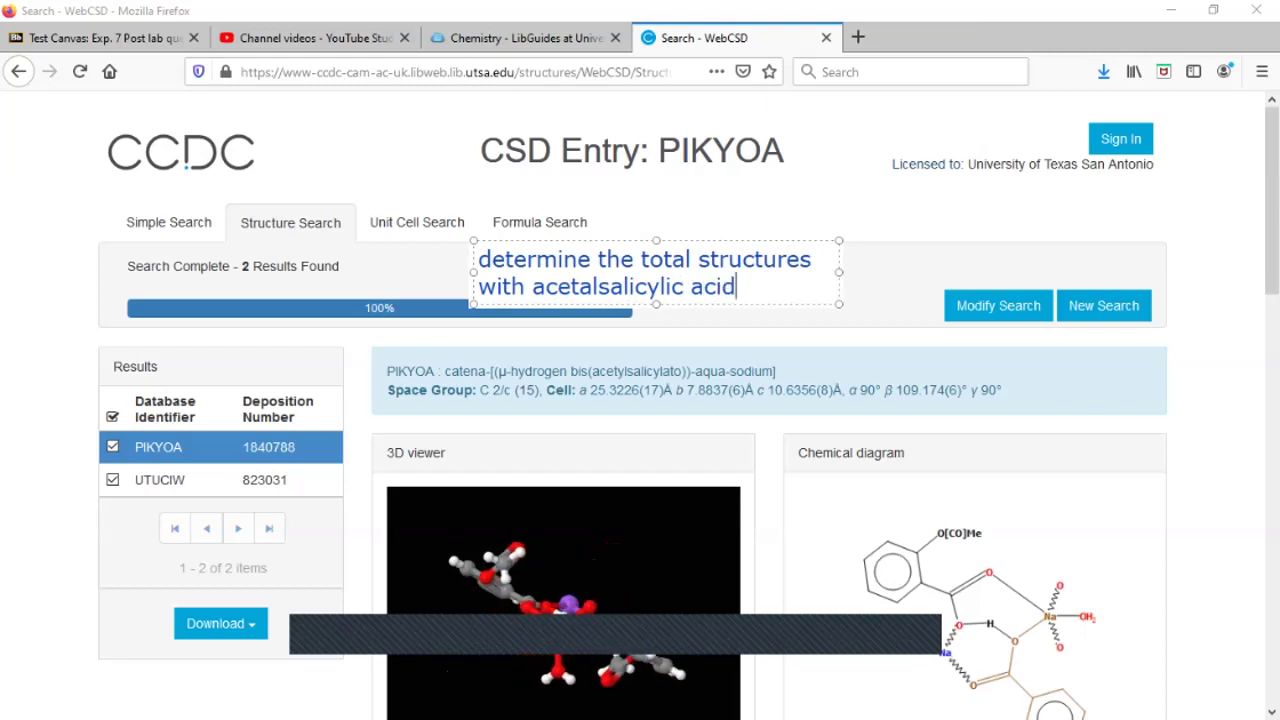
{"action": "key", "text": "Return"}
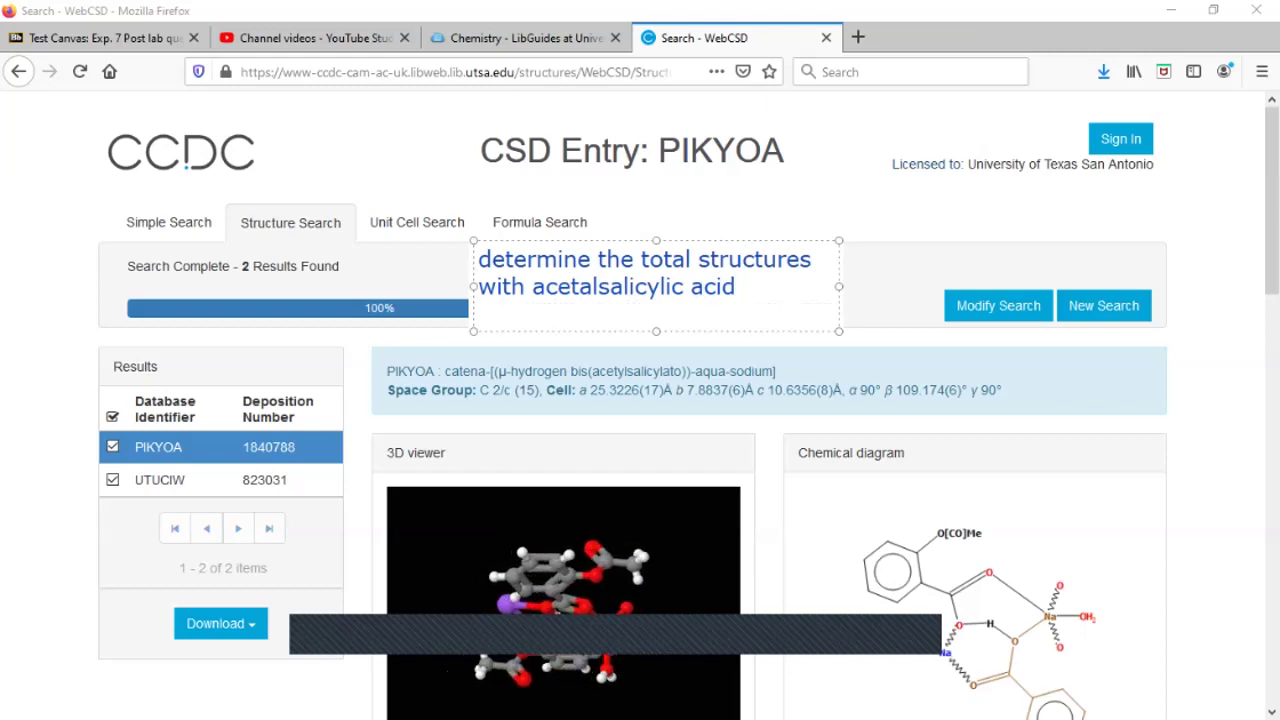
Step: Continue the annotation on a new line with "It can have other ligands but"
{"action": "type", "text": "It can have"}
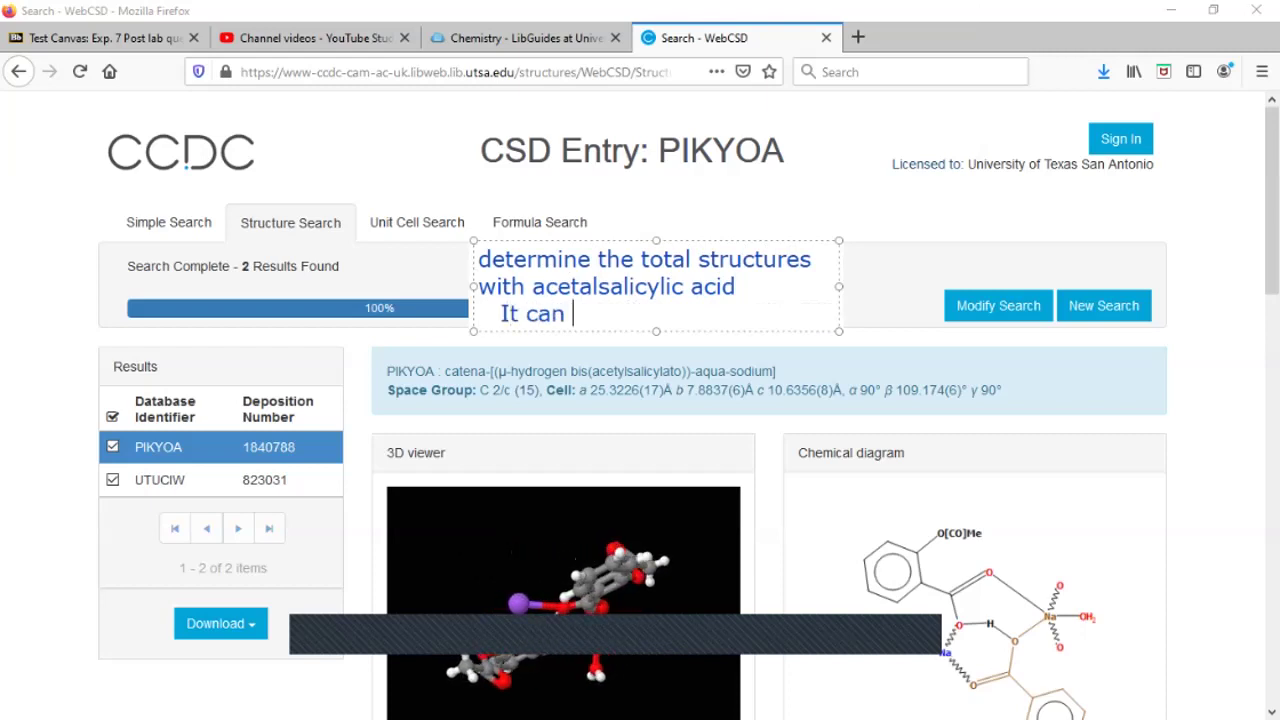
{"action": "type", "text": " other l"}
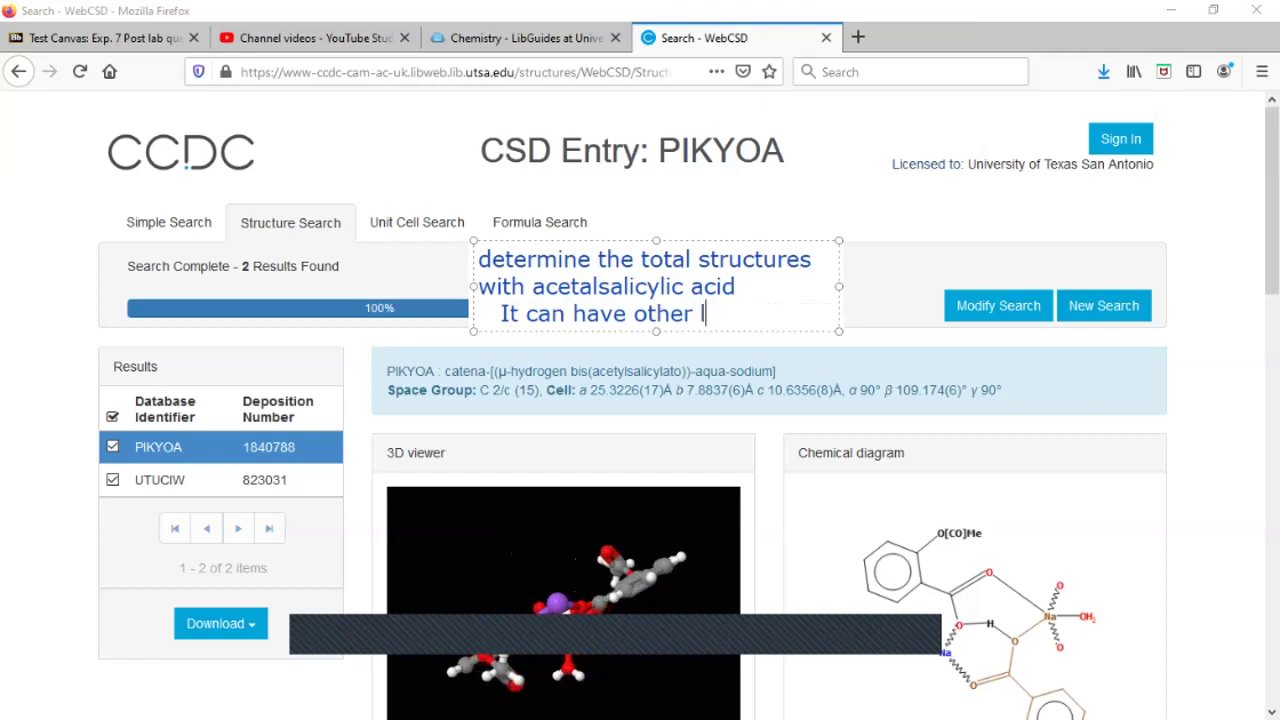
{"action": "type", "text": "igands"}
{"action": "key", "text": "BackSpace"}
{"action": "type", "text": "ds but"}
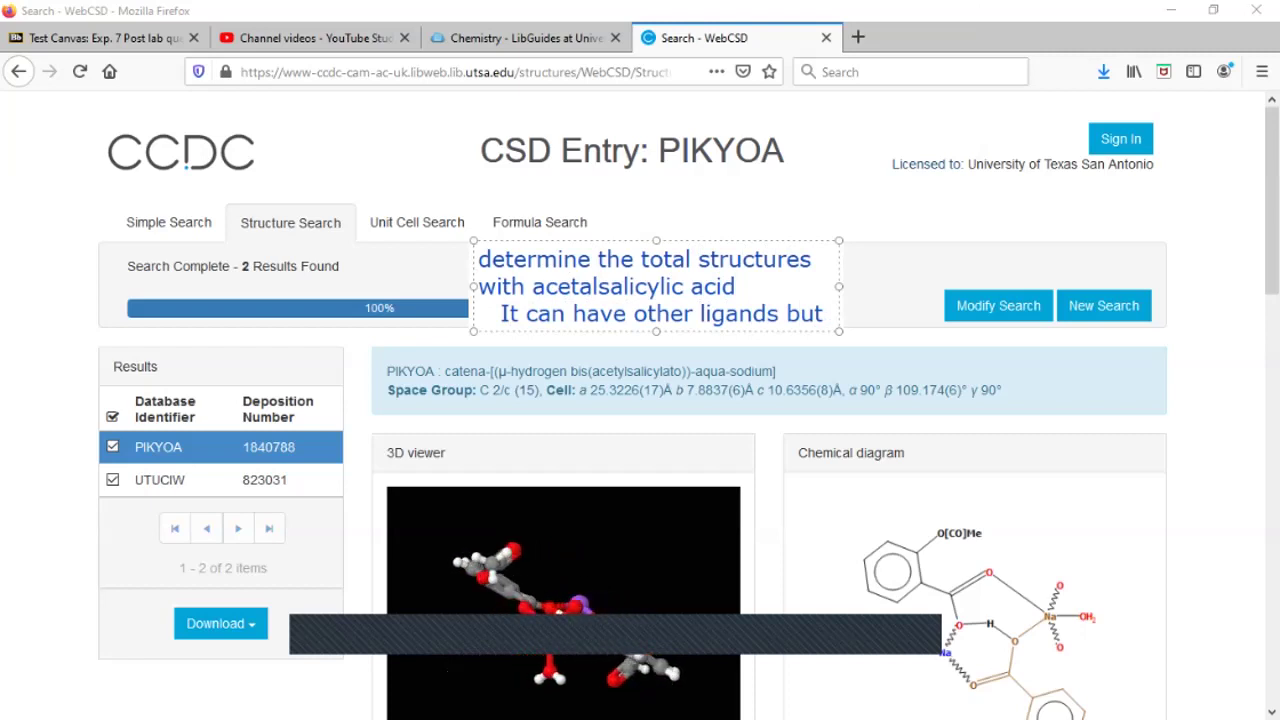
{"action": "type", "text": " HAS"}
{"action": "key", "text": "BackSpace"}
{"action": "key", "text": "BackSpace"}
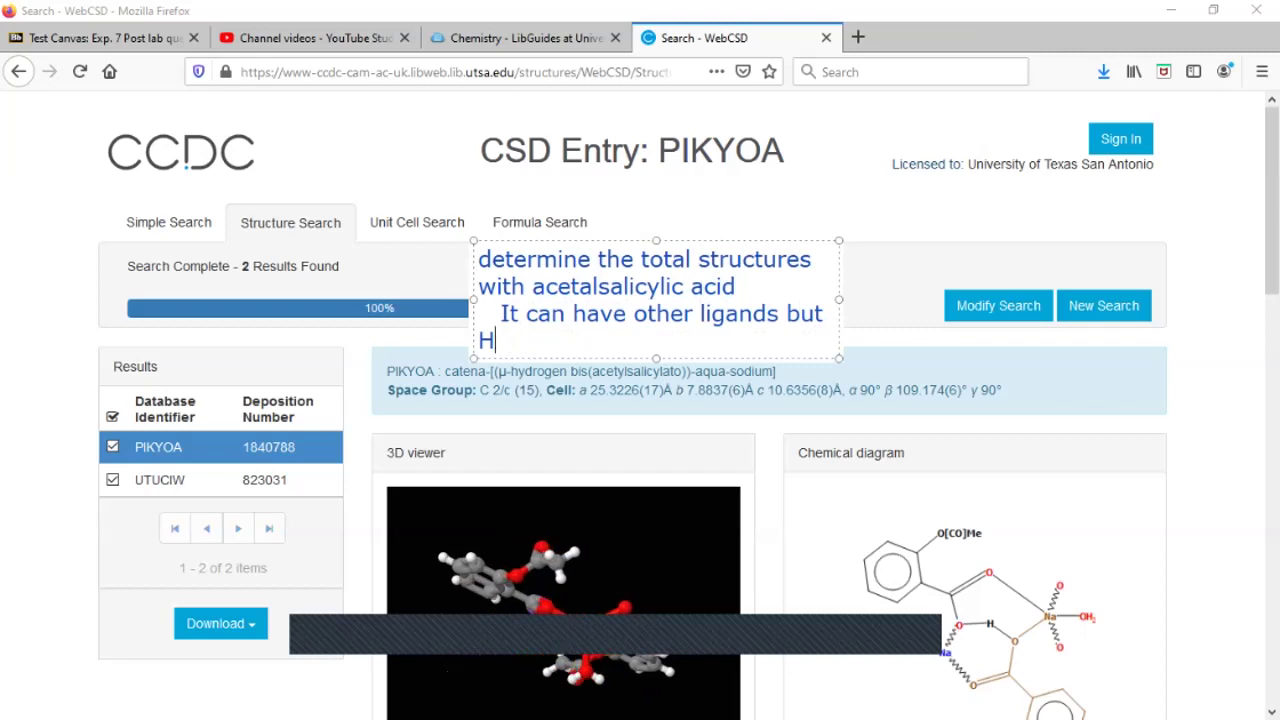
{"action": "key", "text": "BackSpace"}
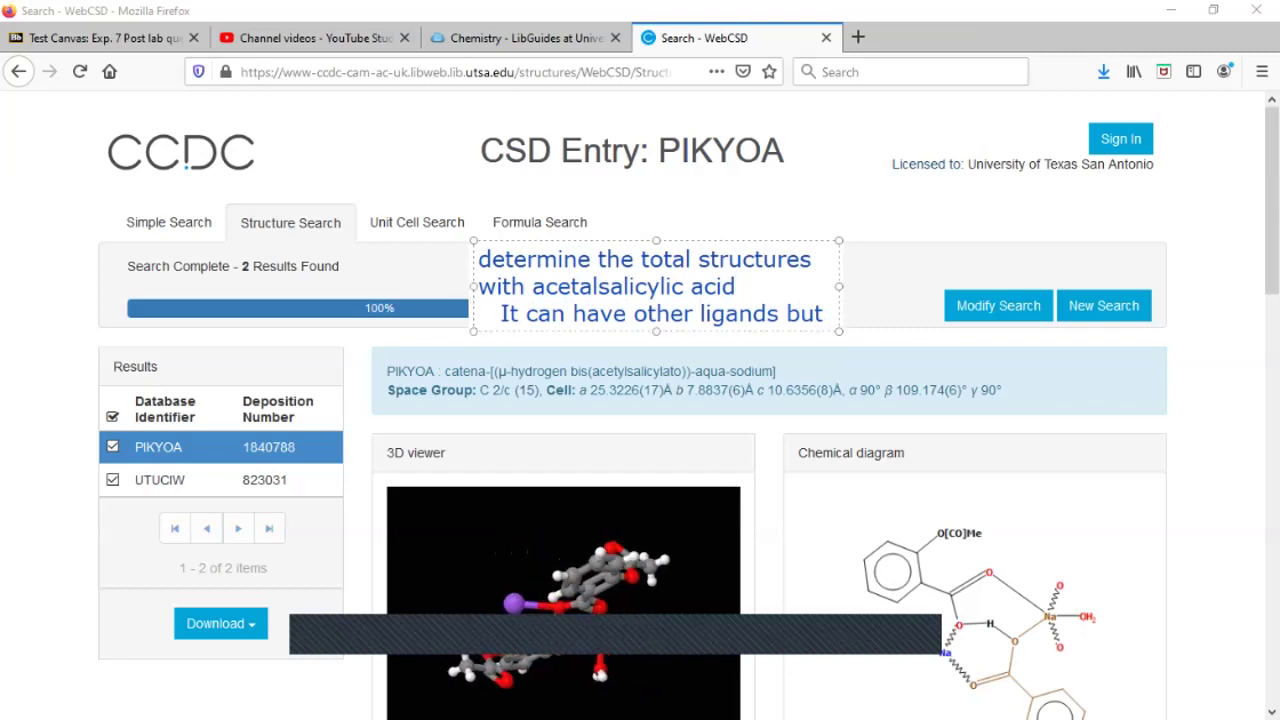
{"action": "type", "text": "is"}
{"action": "key", "text": "BackSpace"}
{"action": "key", "text": "BackSpace"}
{"action": "key", "text": "BackSpace"}
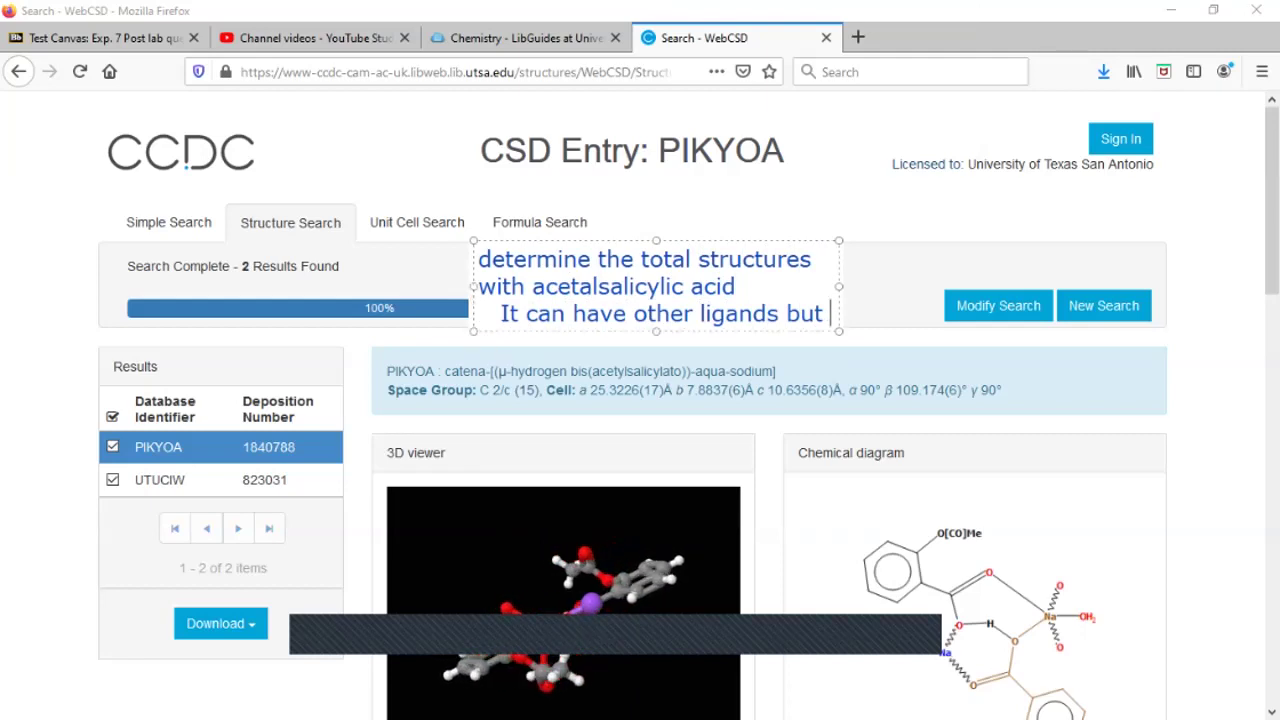
Step: Complete the annotation's last sentence with "MANDATORY to have acetylsalicylic"
{"action": "type", "text": "MANDA"}
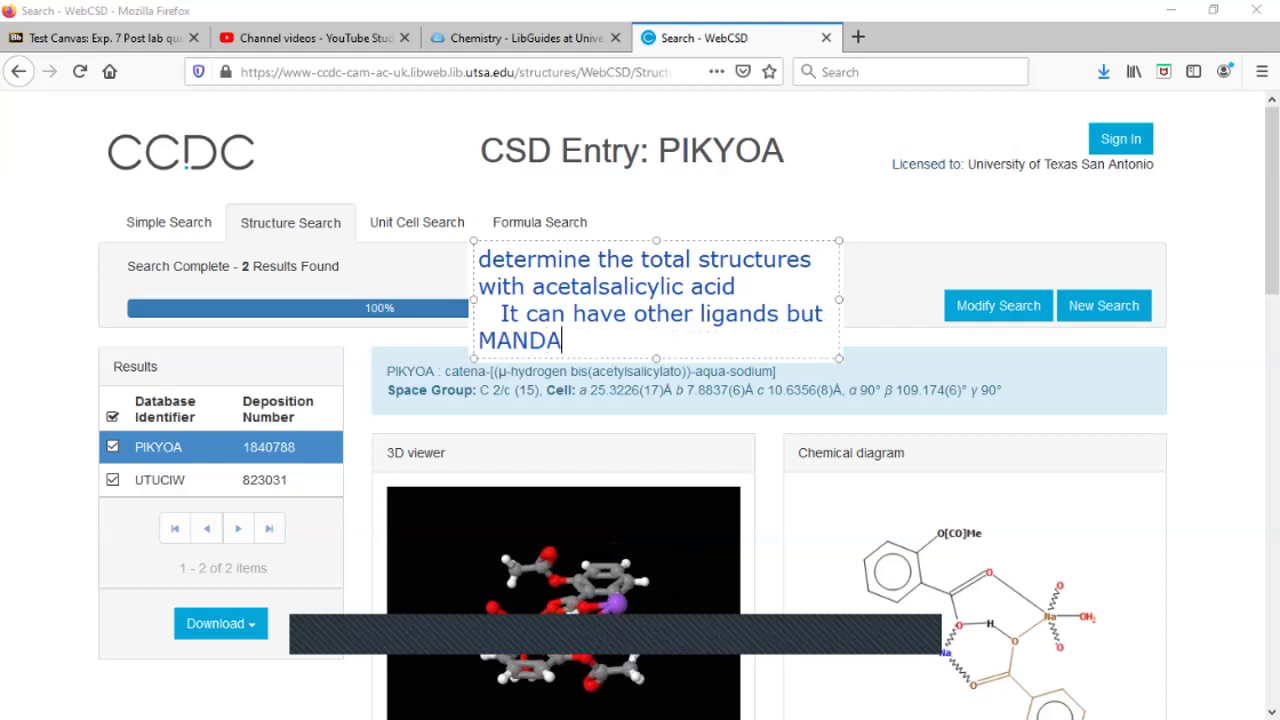
{"action": "type", "text": "TORY to "}
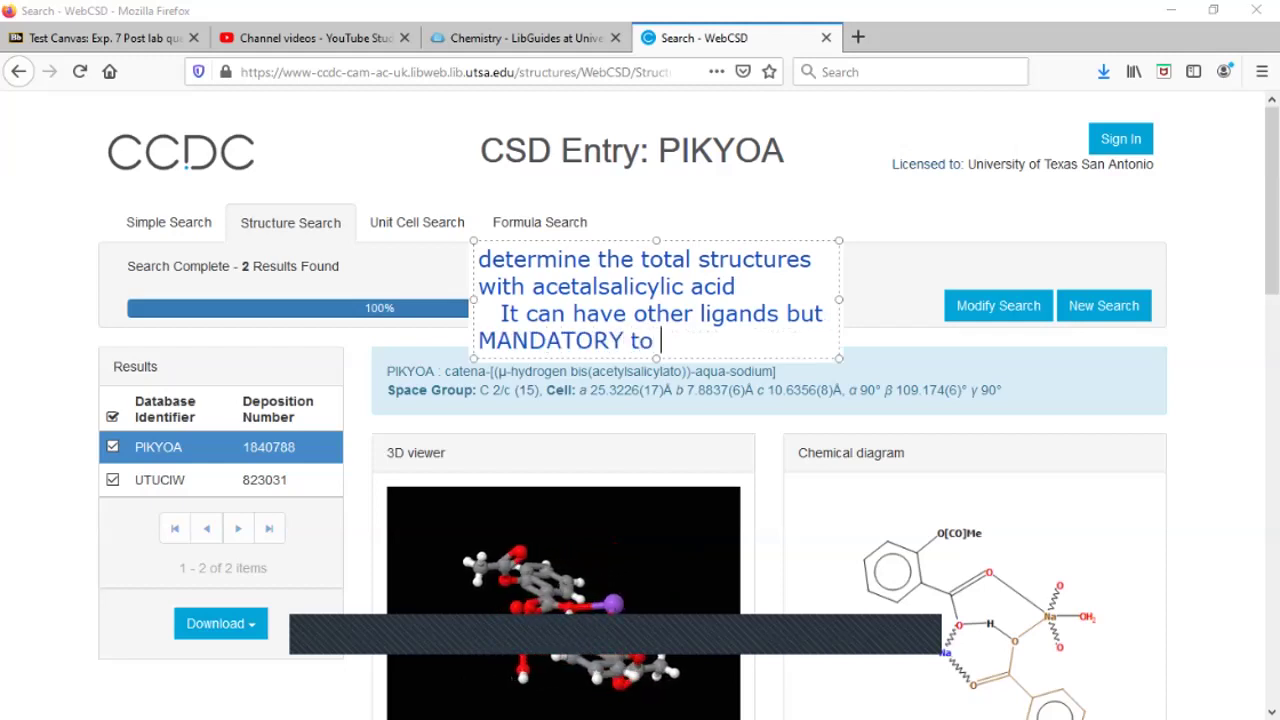
{"action": "type", "text": "have acet"}
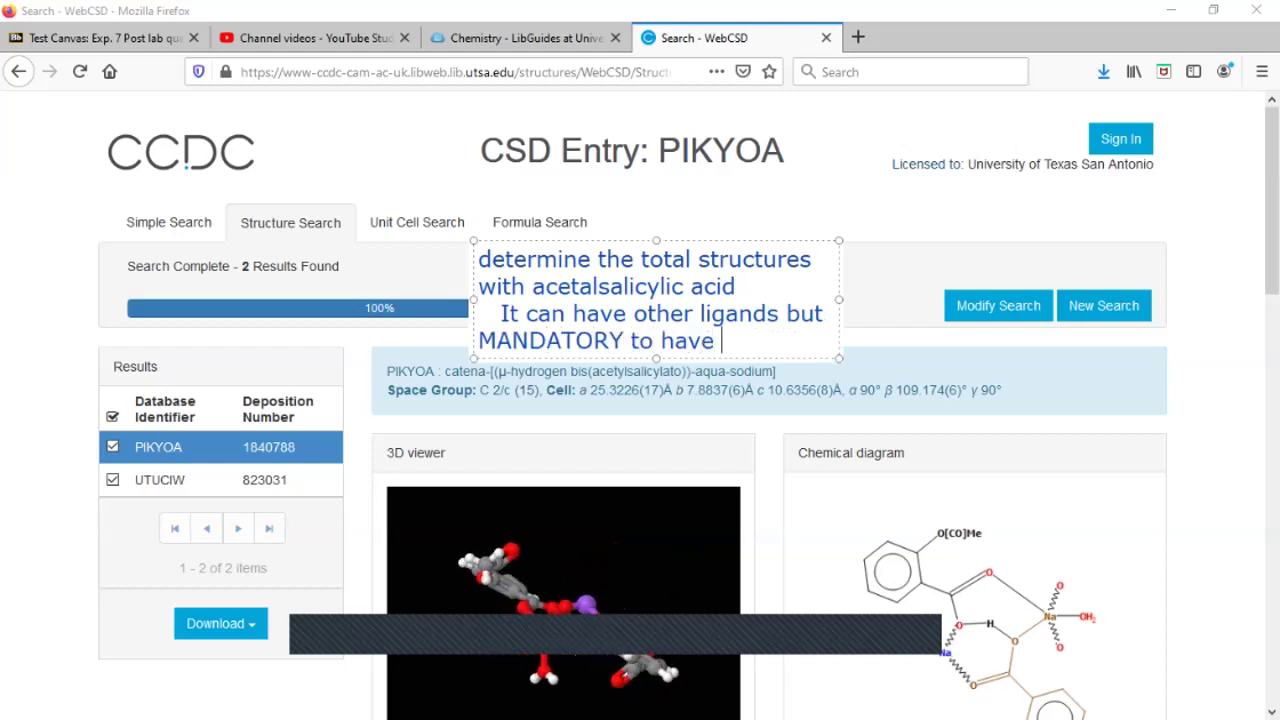
{"action": "type", "text": "a"}
{"action": "key", "text": "BackSpace"}
{"action": "type", "text": "salc"}
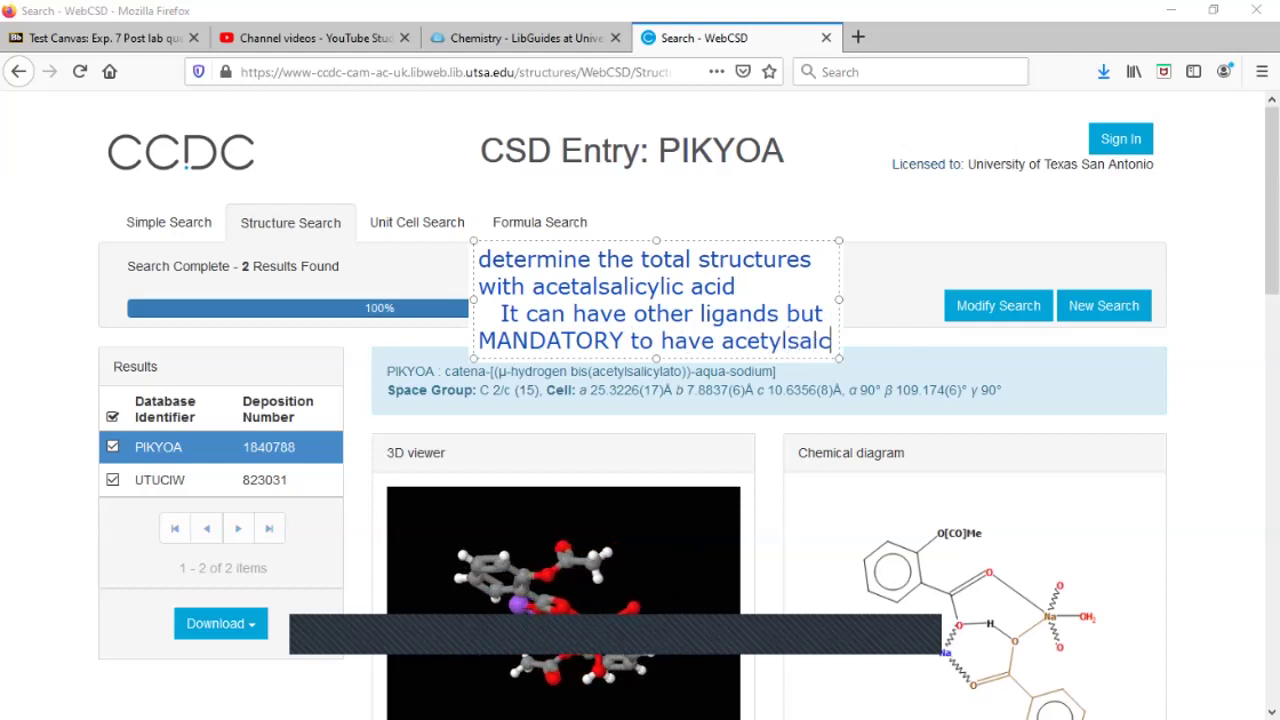
{"action": "type", "text": "i"}
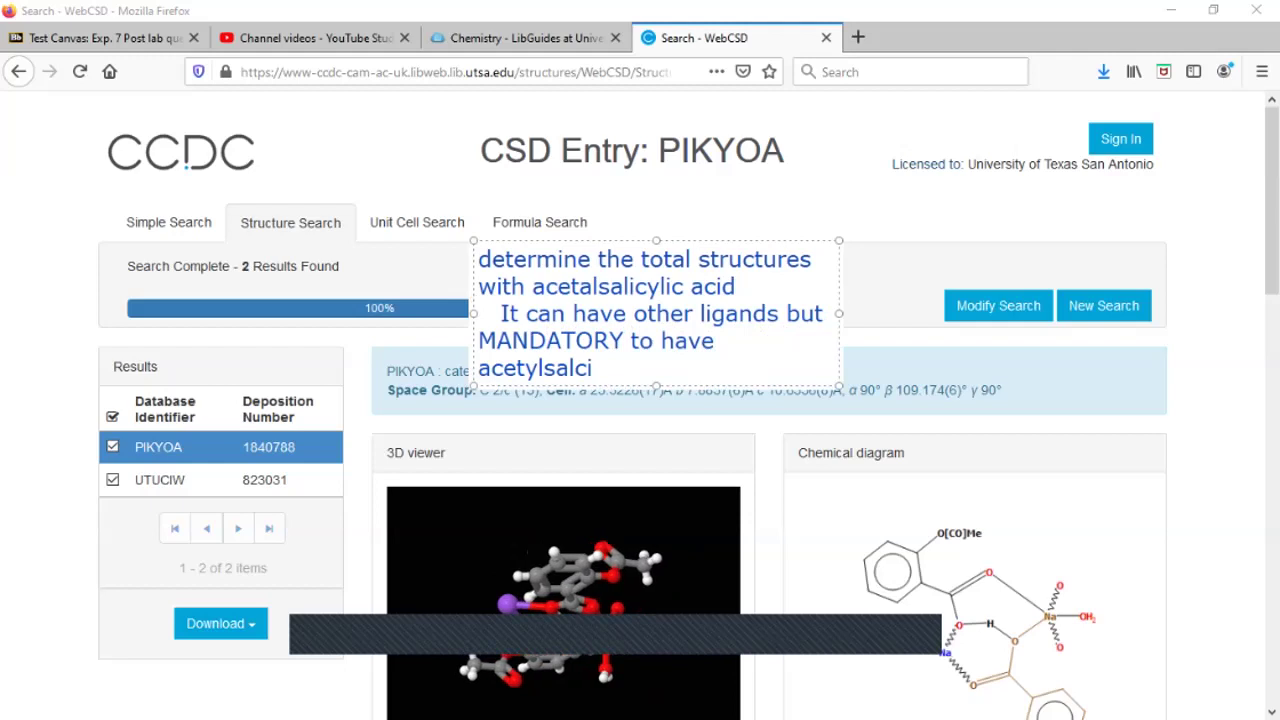
{"action": "key", "text": "BackSpace"}
{"action": "key", "text": "BackSpace"}
{"action": "type", "text": "icylic"}
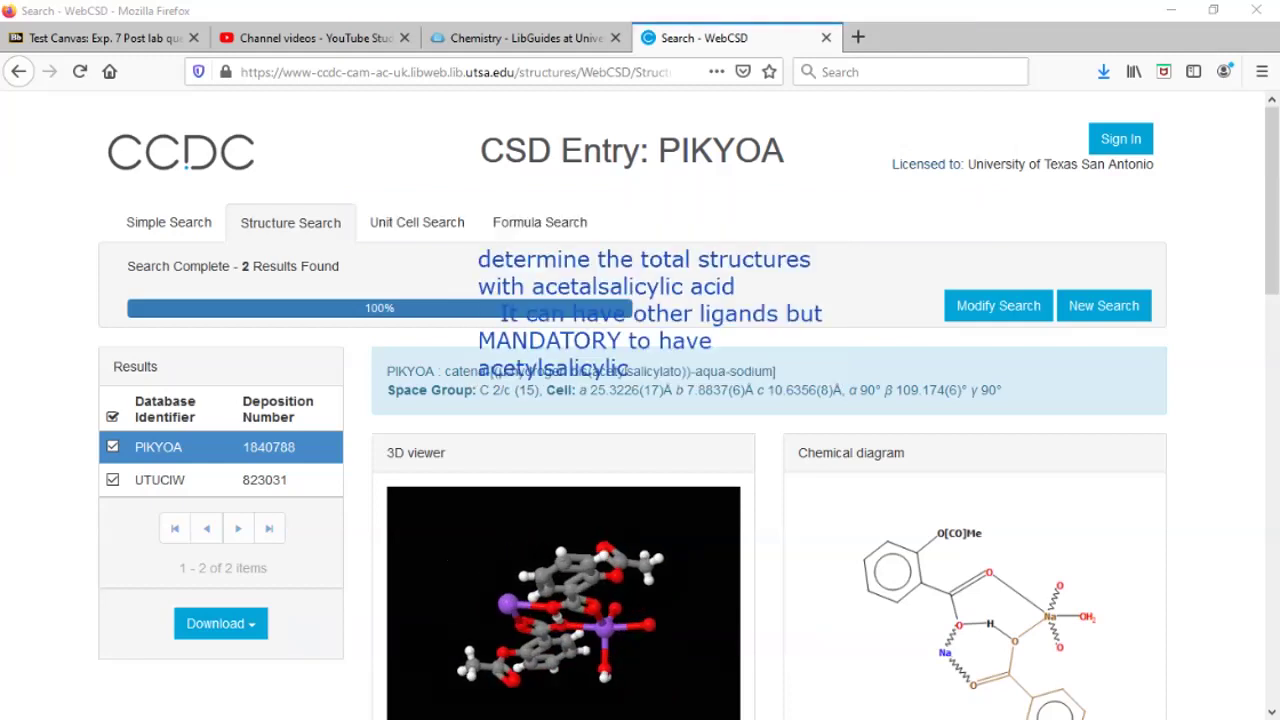
Step: Outline the two acetylsalicylic acid ligands in PIKYOA's chemical diagram with freehand red lines
{"action": "scroll", "coordinate": [640, 400], "scroll_direction": "down", "scroll_amount": 2}
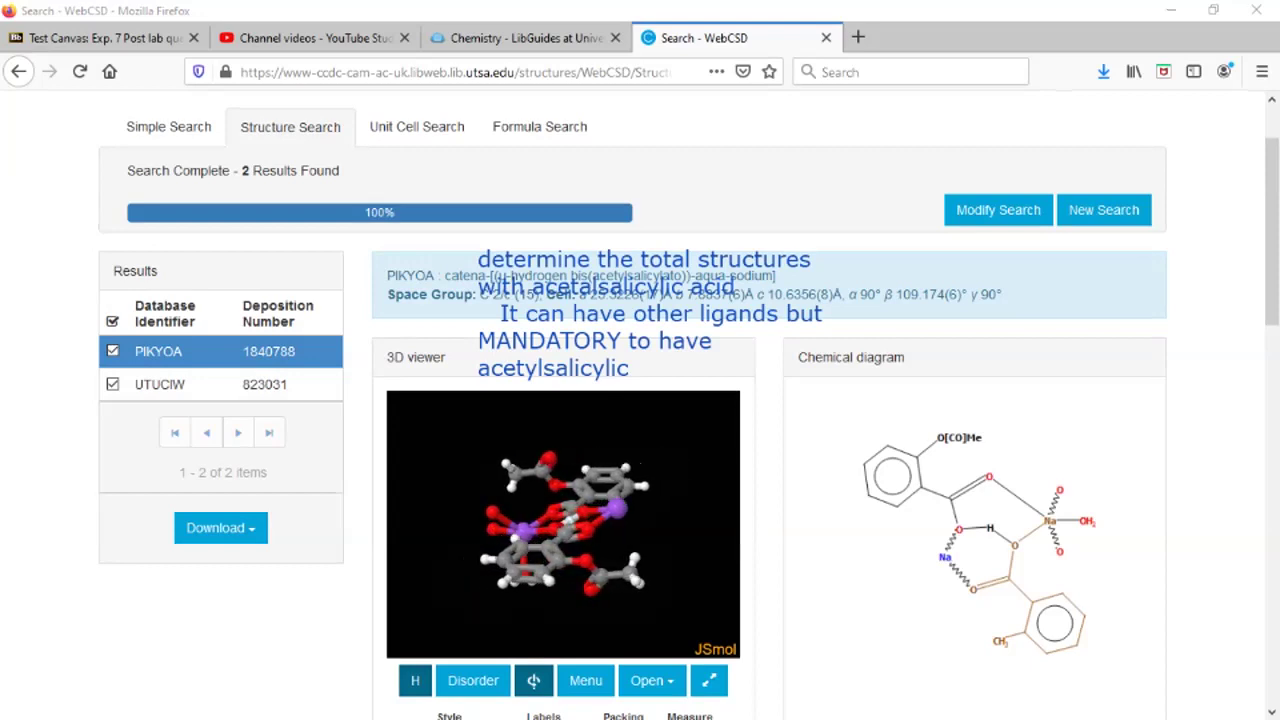
{"action": "mouse_move", "coordinate": [1013, 530]}
{"action": "left_mouse_down"}
{"action": "mouse_move", "coordinate": [952, 610]}
{"action": "mouse_move", "coordinate": [1012, 667]}
{"action": "mouse_move", "coordinate": [1080, 667]}
{"action": "mouse_move", "coordinate": [1099, 616]}
{"action": "mouse_move", "coordinate": [1014, 530]}
{"action": "left_mouse_up"}
{"action": "left_click_drag", "start_coordinate": [1000, 472], "coordinate": [1010, 516]}
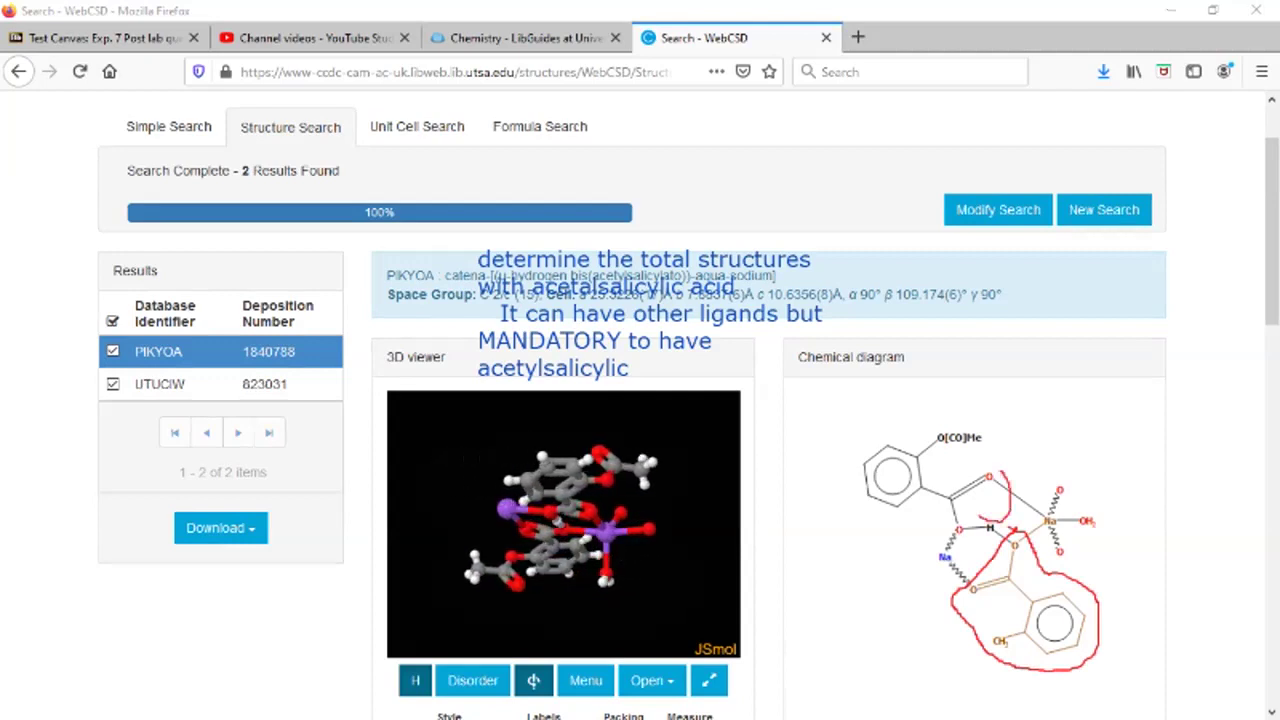
{"action": "mouse_move", "coordinate": [1010, 520]}
{"action": "left_mouse_down"}
{"action": "mouse_move", "coordinate": [950, 548]}
{"action": "mouse_move", "coordinate": [842, 512]}
{"action": "mouse_move", "coordinate": [826, 446]}
{"action": "mouse_move", "coordinate": [916, 388]}
{"action": "mouse_move", "coordinate": [980, 408]}
{"action": "mouse_move", "coordinate": [1002, 462]}
{"action": "left_mouse_up"}
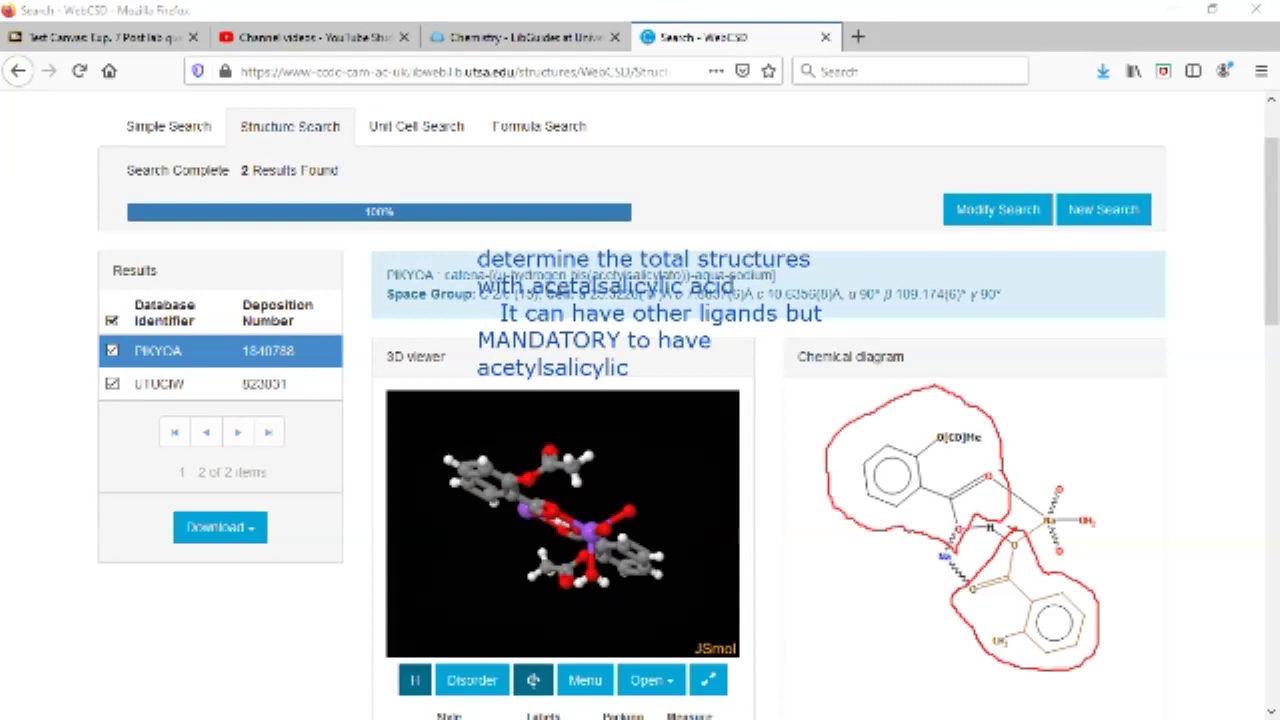
Step: Add a text annotation above the search results reading "2 acetalsalicylic acids coordianted to the metal"
{"action": "left_click_drag", "start_coordinate": [695, 123], "coordinate": [1061, 160]}
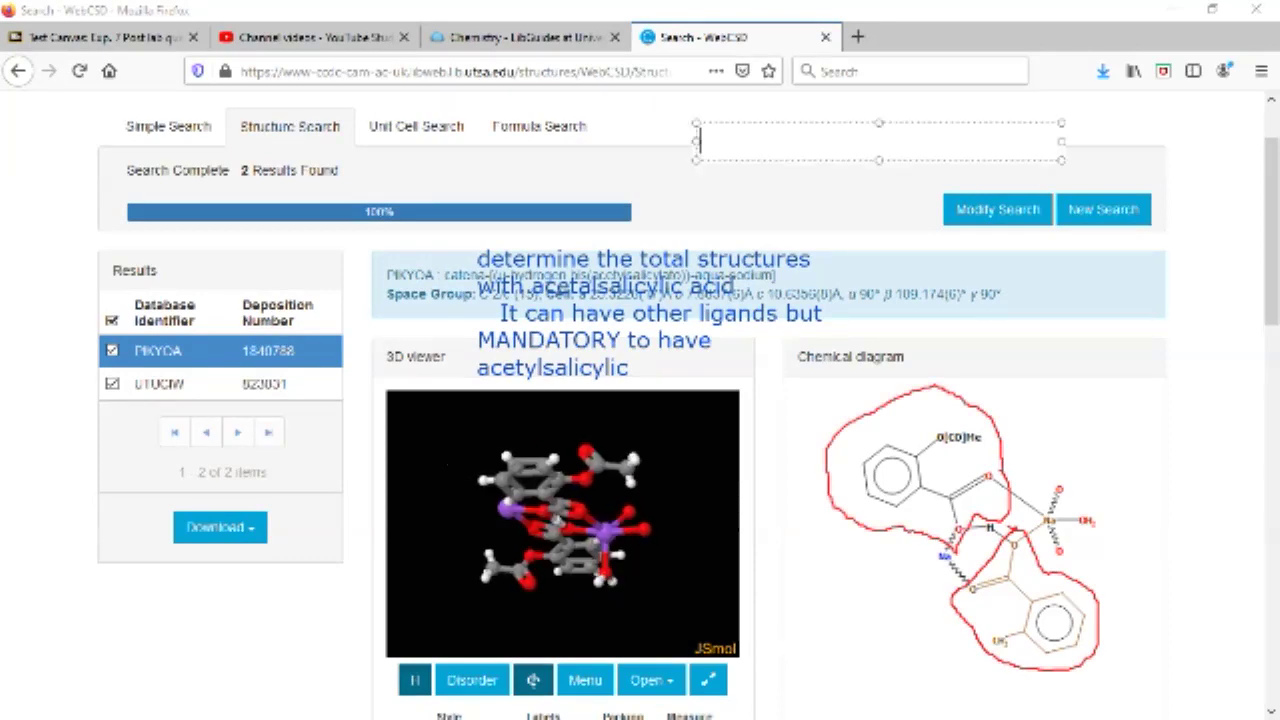
{"action": "type", "text": "2 acet"}
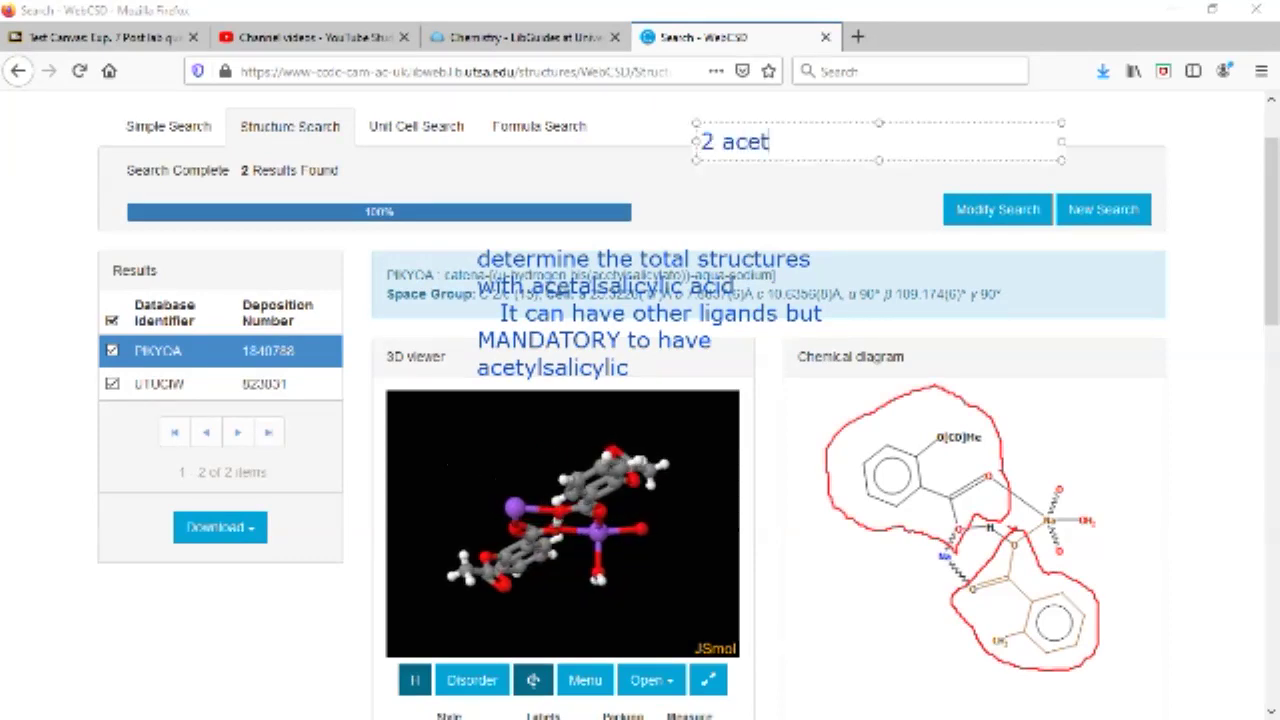
{"action": "type", "text": "alsalic"}
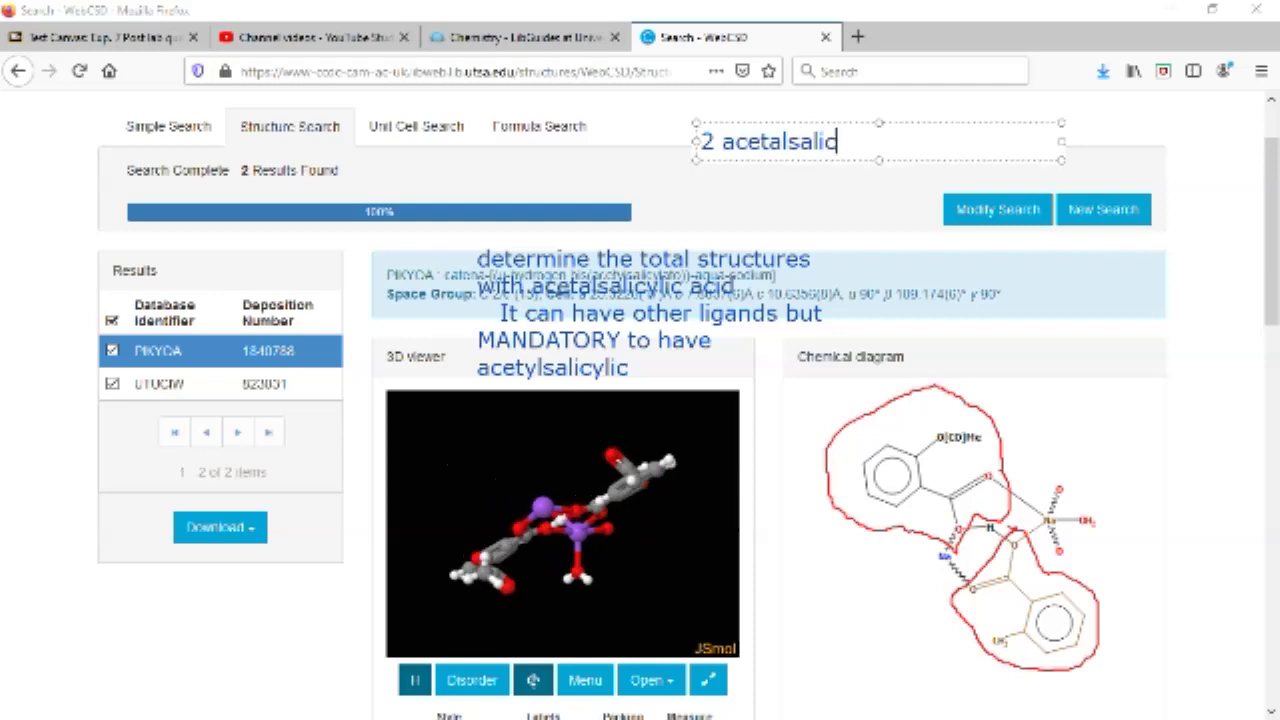
{"action": "type", "text": "ylic acids"}
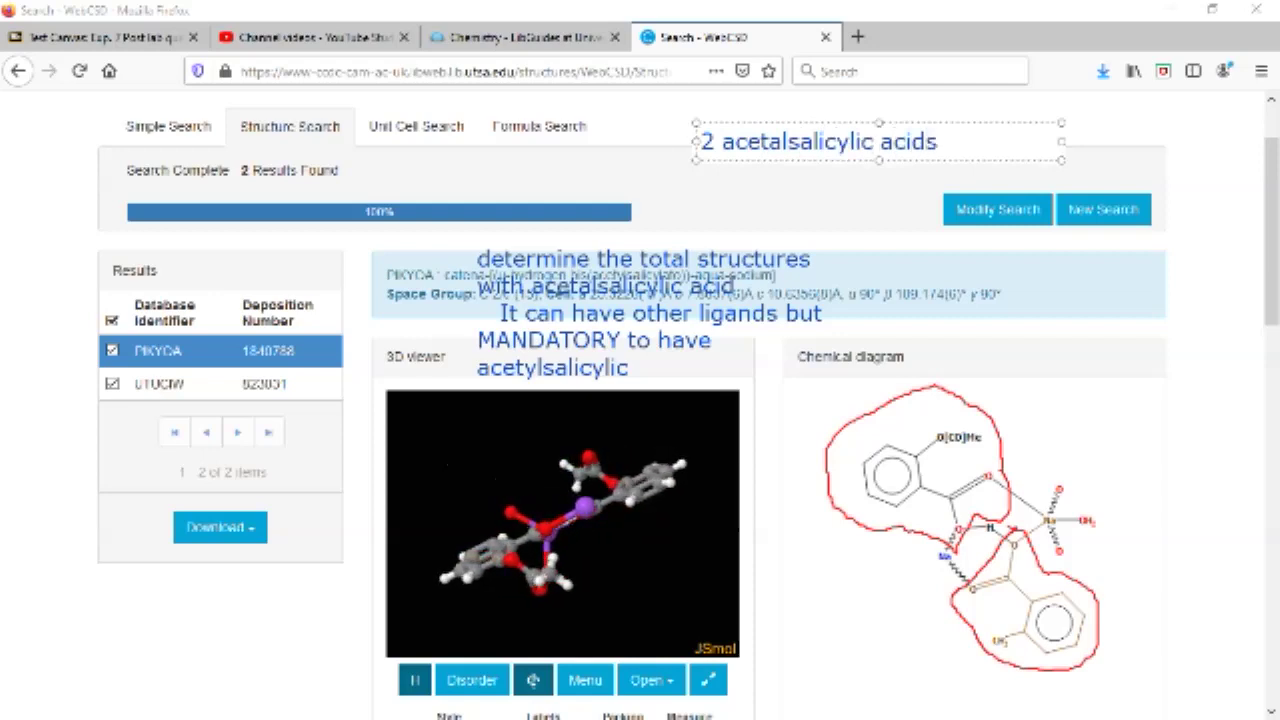
{"action": "type", "text": " c"}
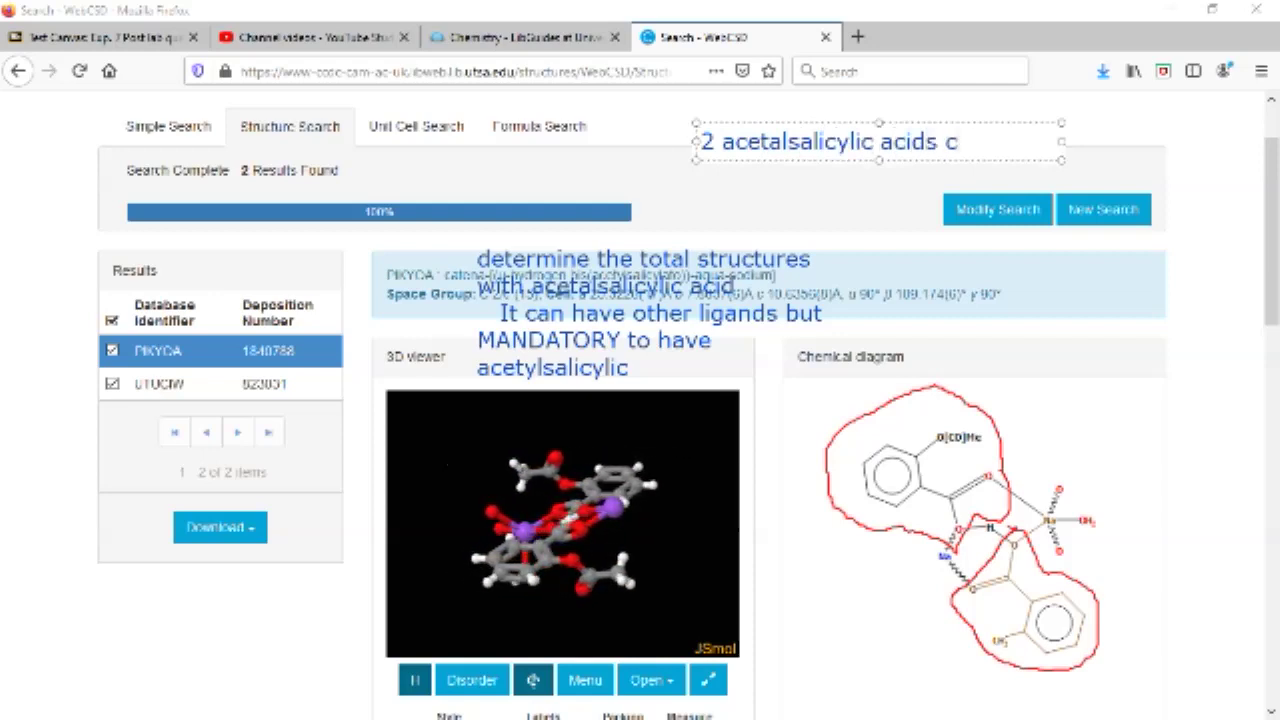
{"action": "type", "text": "oordianted "}
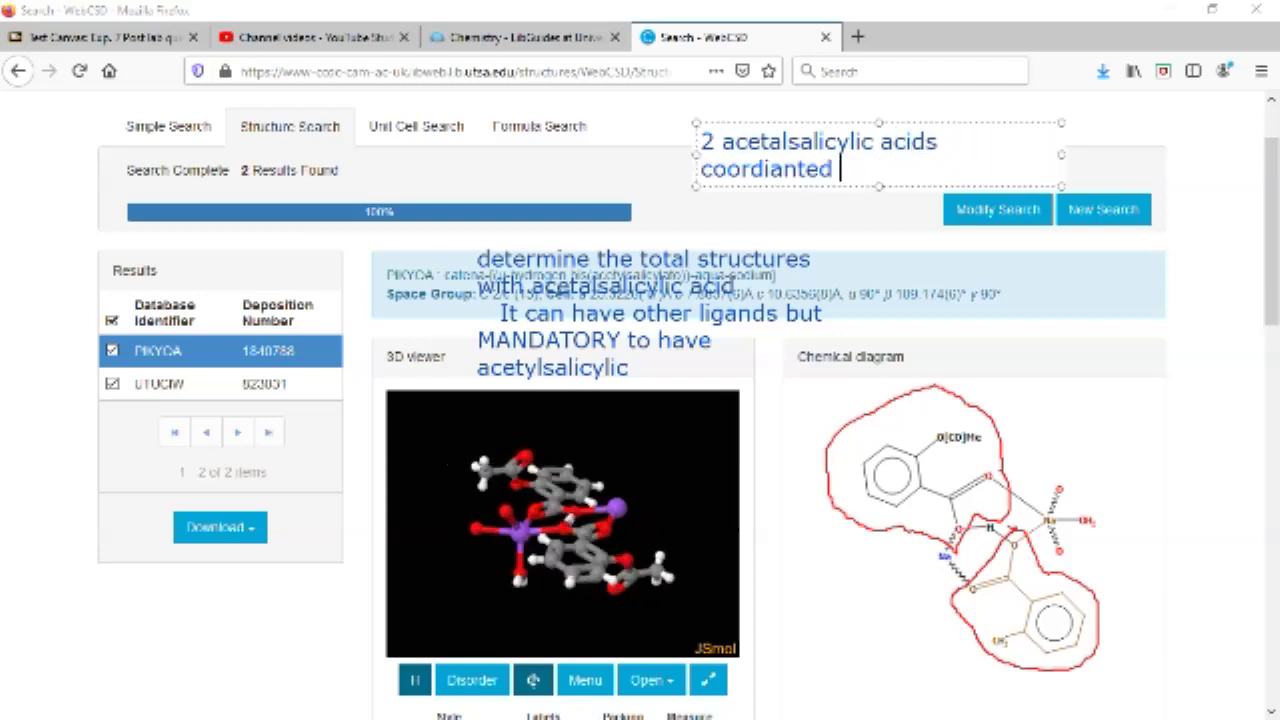
{"action": "type", "text": "to the metal"}
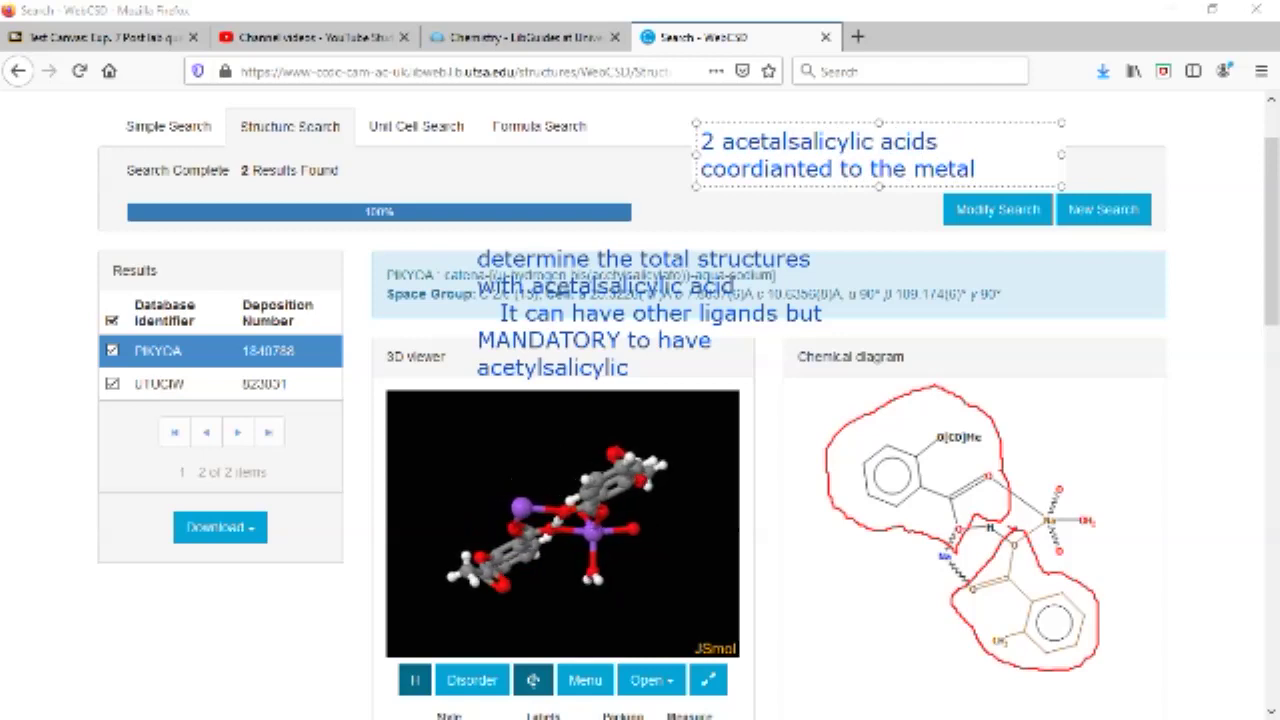
{"action": "key", "text": "Escape"}
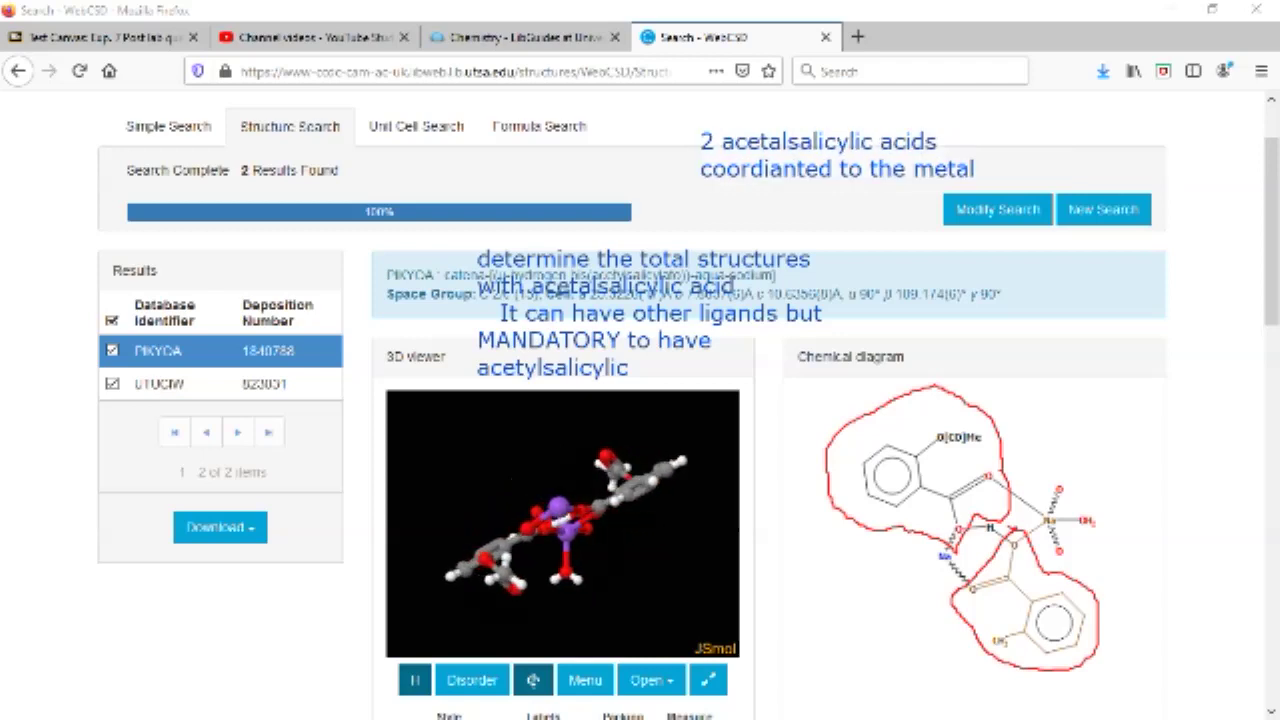
Step: Underline the publication year in red in PIKYOA's associated publication entry
{"action": "scroll", "coordinate": [640, 400], "scroll_direction": "down", "scroll_amount": 5}
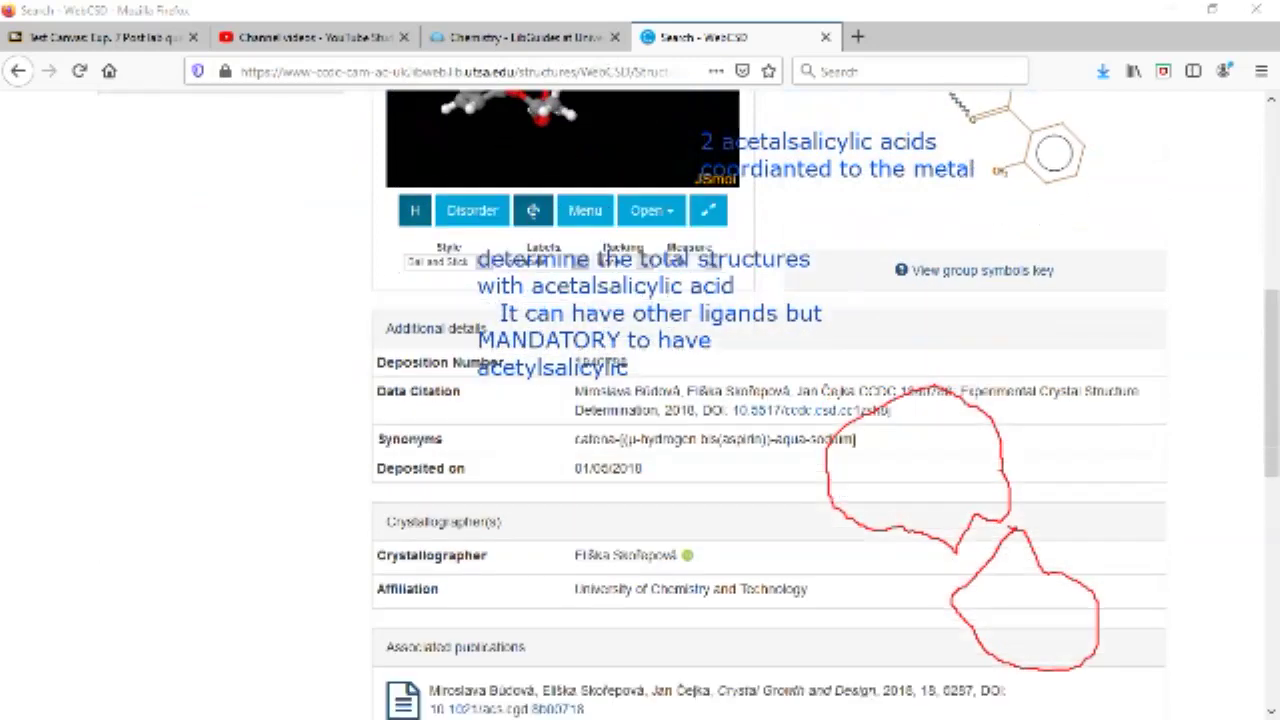
{"action": "scroll", "coordinate": [640, 400], "scroll_direction": "down", "scroll_amount": 2}
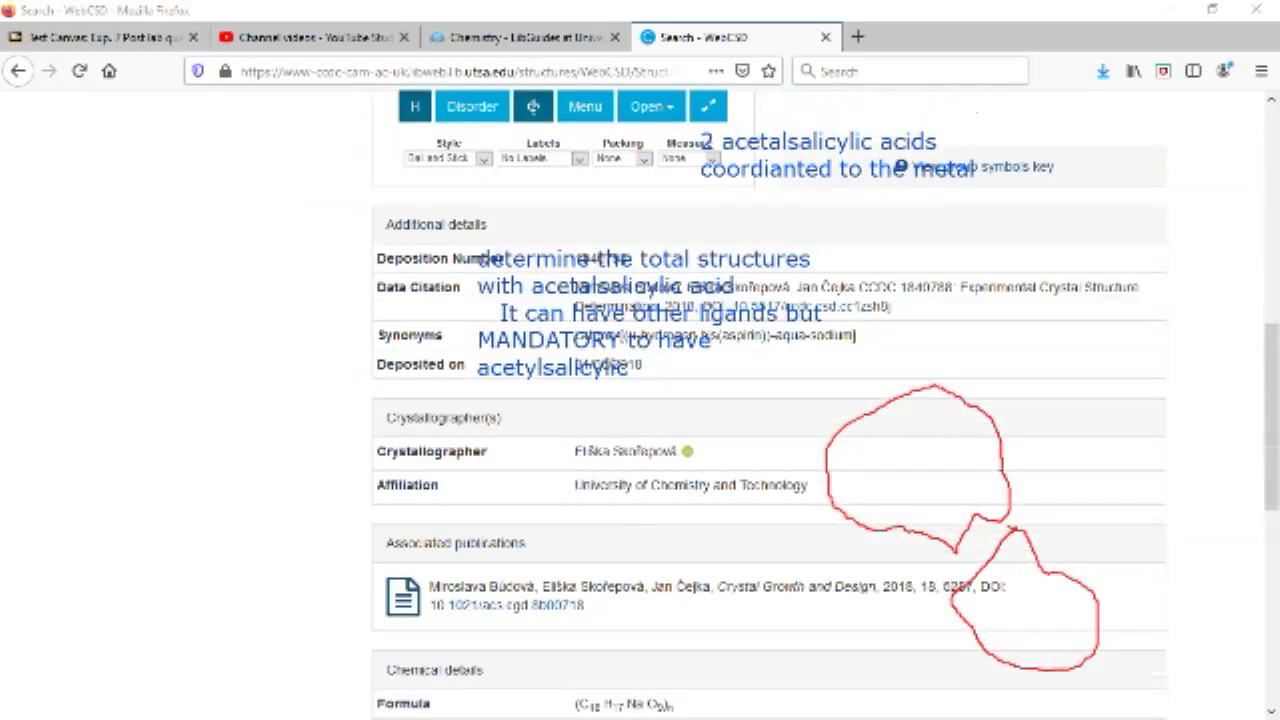
{"action": "left_click_drag", "start_coordinate": [886, 603], "coordinate": [906, 601]}
{"action": "scroll", "coordinate": [768, 400], "scroll_direction": "up", "scroll_amount": 4}
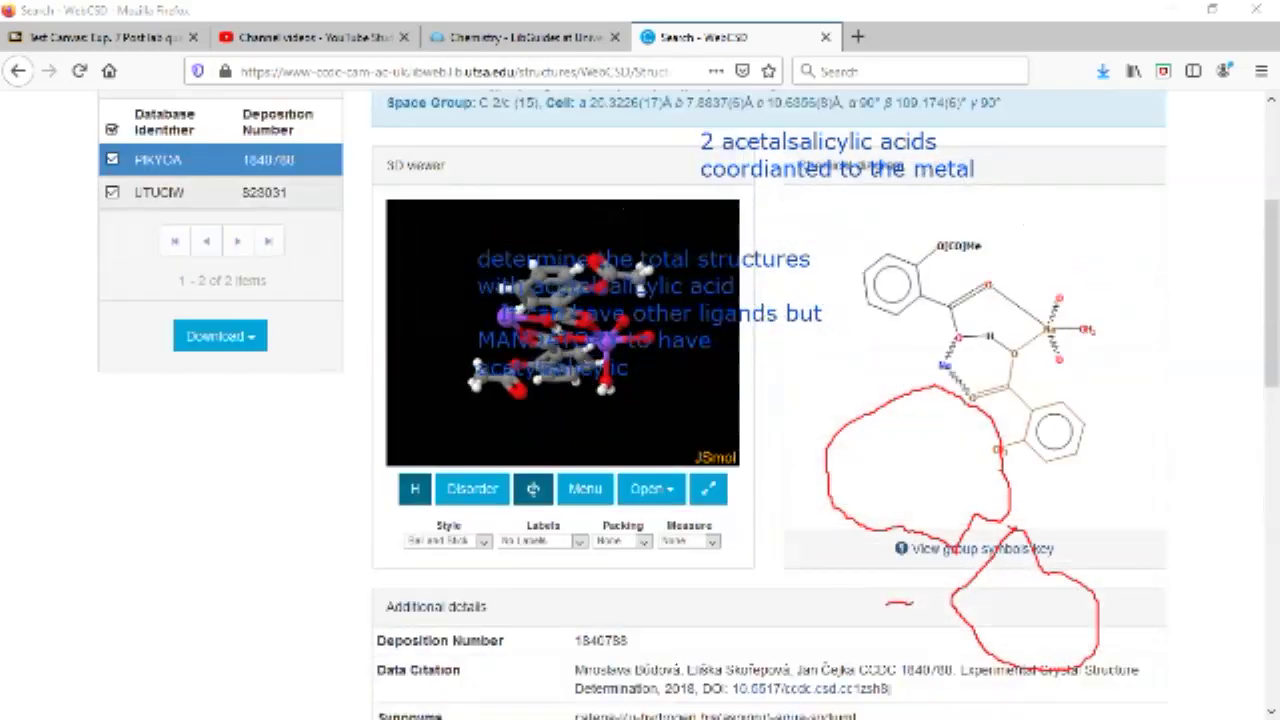
Step: Open the UTUCIW result and circle the acetylsalicylic acid molecule and the sodium ion in its chemical diagram
{"action": "left_click", "coordinate": [159, 192]}
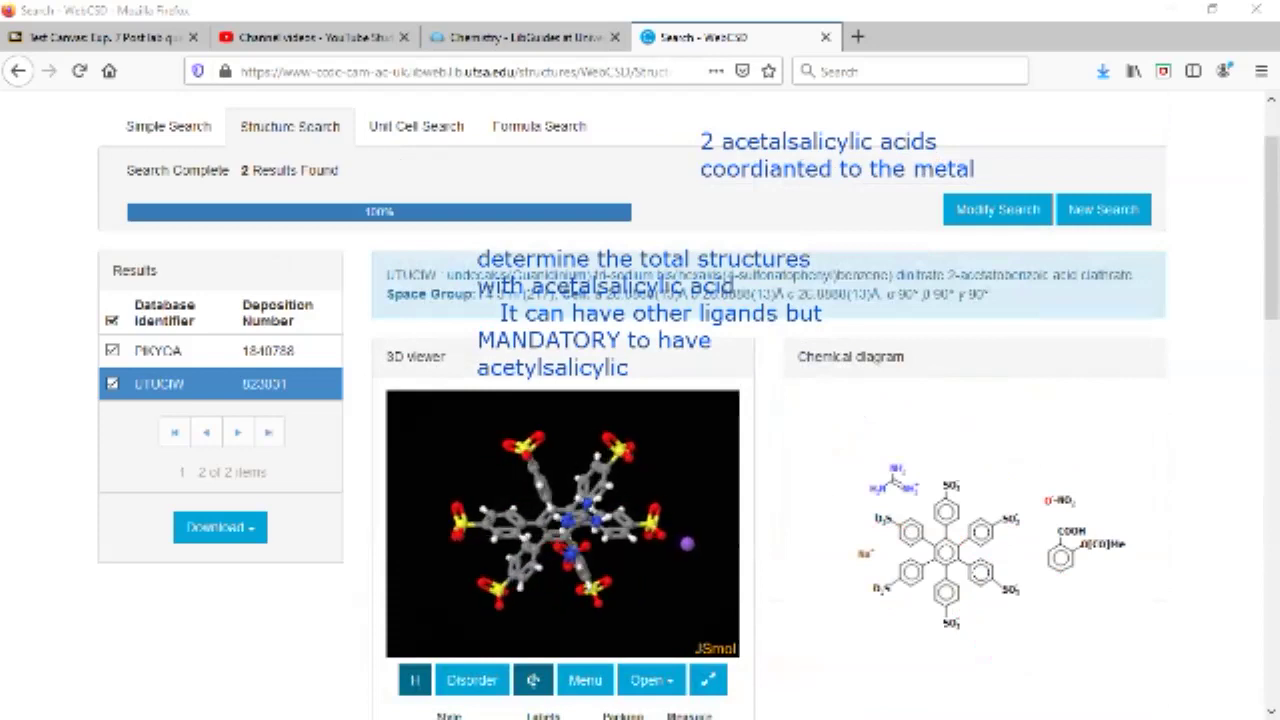
{"action": "mouse_move", "coordinate": [1078, 518]}
{"action": "left_mouse_down"}
{"action": "mouse_move", "coordinate": [1042, 540]}
{"action": "mouse_move", "coordinate": [1040, 568]}
{"action": "mouse_move", "coordinate": [1118, 565]}
{"action": "mouse_move", "coordinate": [1134, 530]}
{"action": "mouse_move", "coordinate": [1074, 520]}
{"action": "left_mouse_up"}
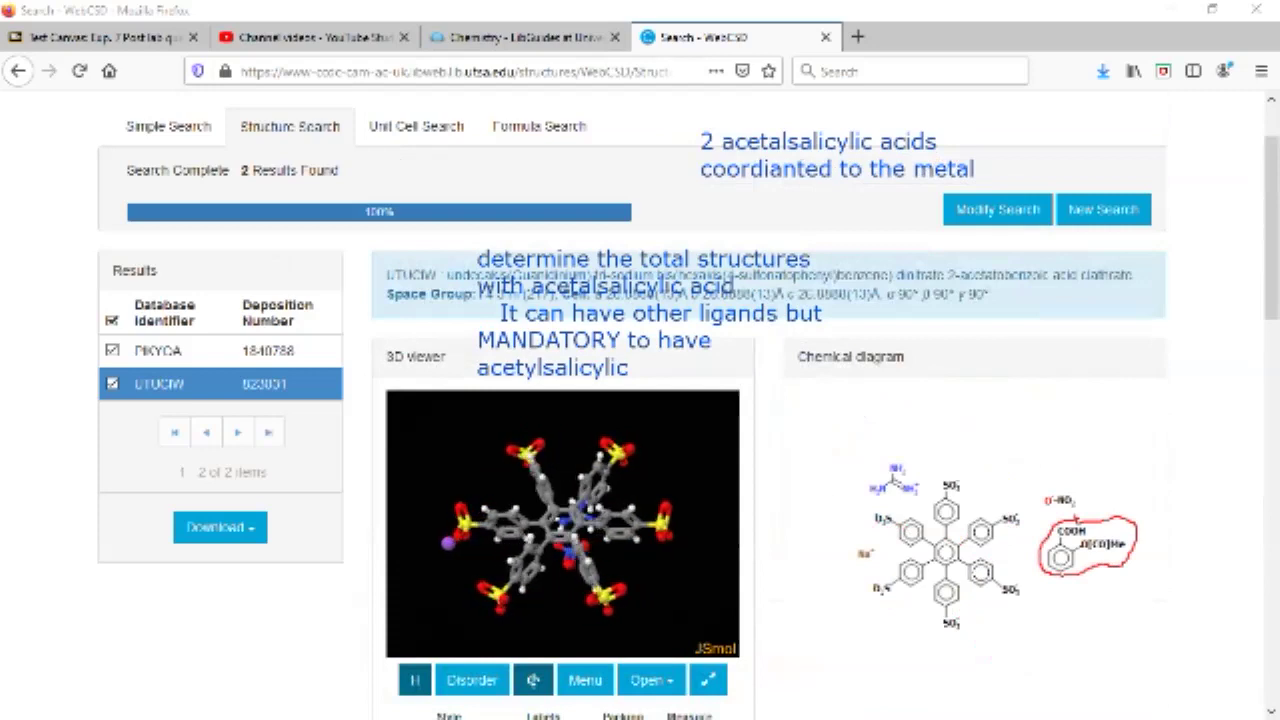
{"action": "mouse_move", "coordinate": [848, 540]}
{"action": "left_mouse_down"}
{"action": "mouse_move", "coordinate": [870, 532]}
{"action": "mouse_move", "coordinate": [887, 556]}
{"action": "mouse_move", "coordinate": [858, 574]}
{"action": "mouse_move", "coordinate": [844, 548]}
{"action": "left_mouse_up"}
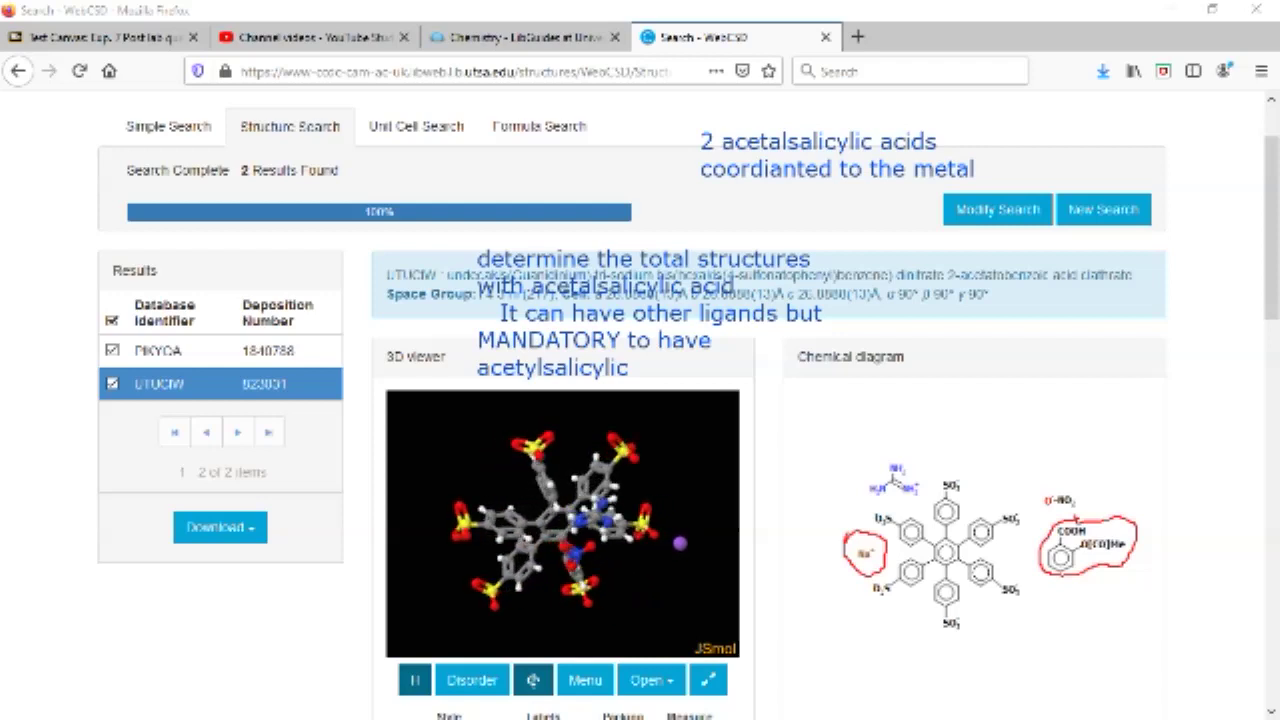
Step: Underline the year, journal name and authors in red in UTUCIW's associated publication entry
{"action": "scroll", "coordinate": [640, 400], "scroll_direction": "down", "scroll_amount": 5}
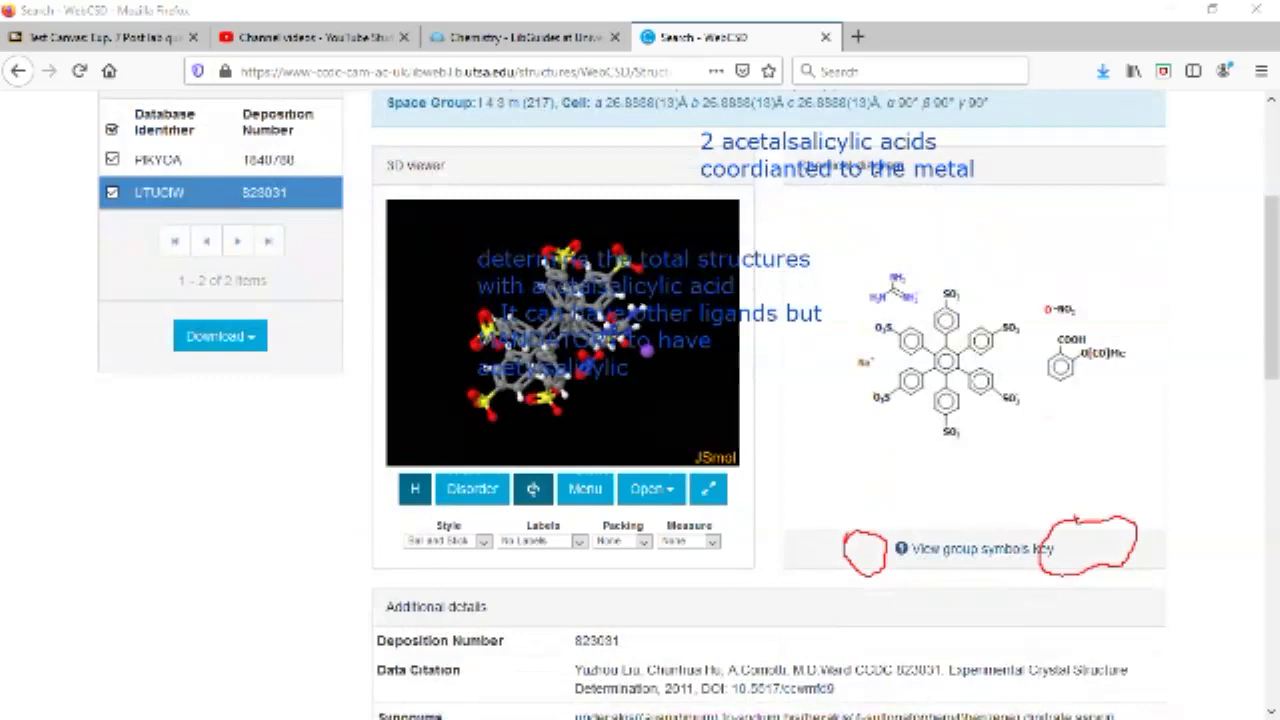
{"action": "scroll", "coordinate": [640, 400], "scroll_direction": "down", "scroll_amount": 1}
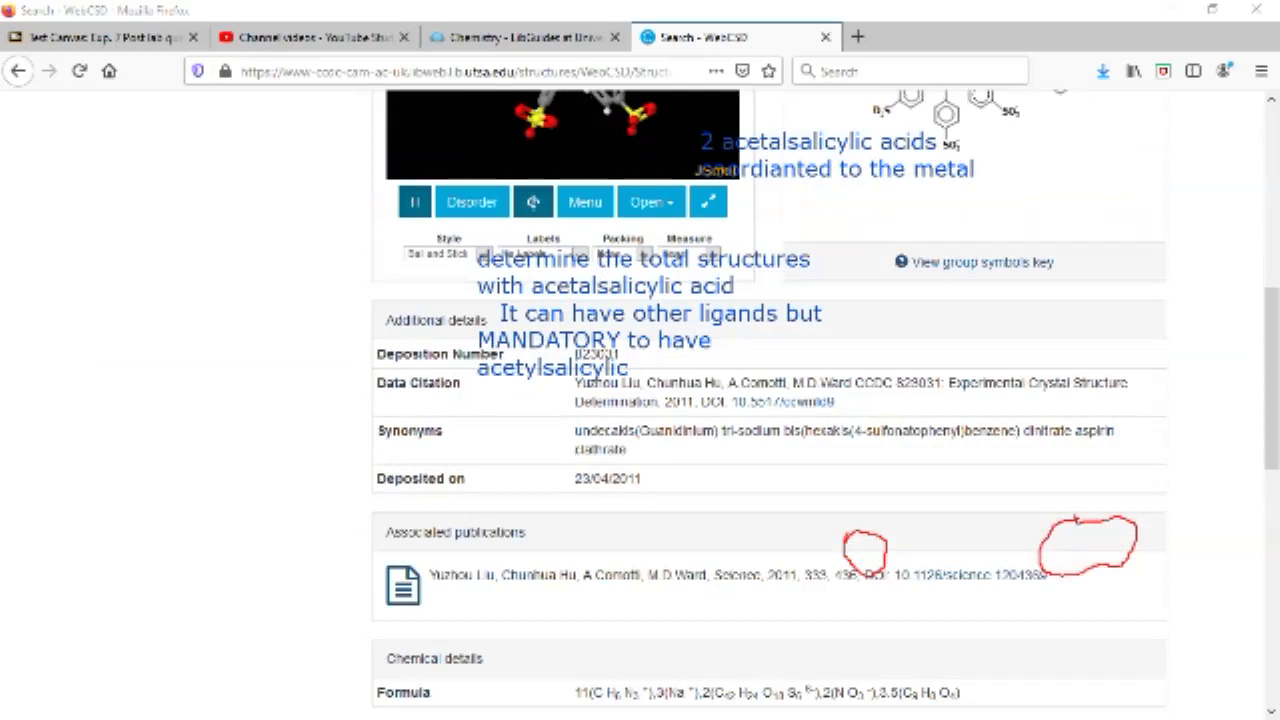
{"action": "left_click_drag", "start_coordinate": [769, 588], "coordinate": [800, 588]}
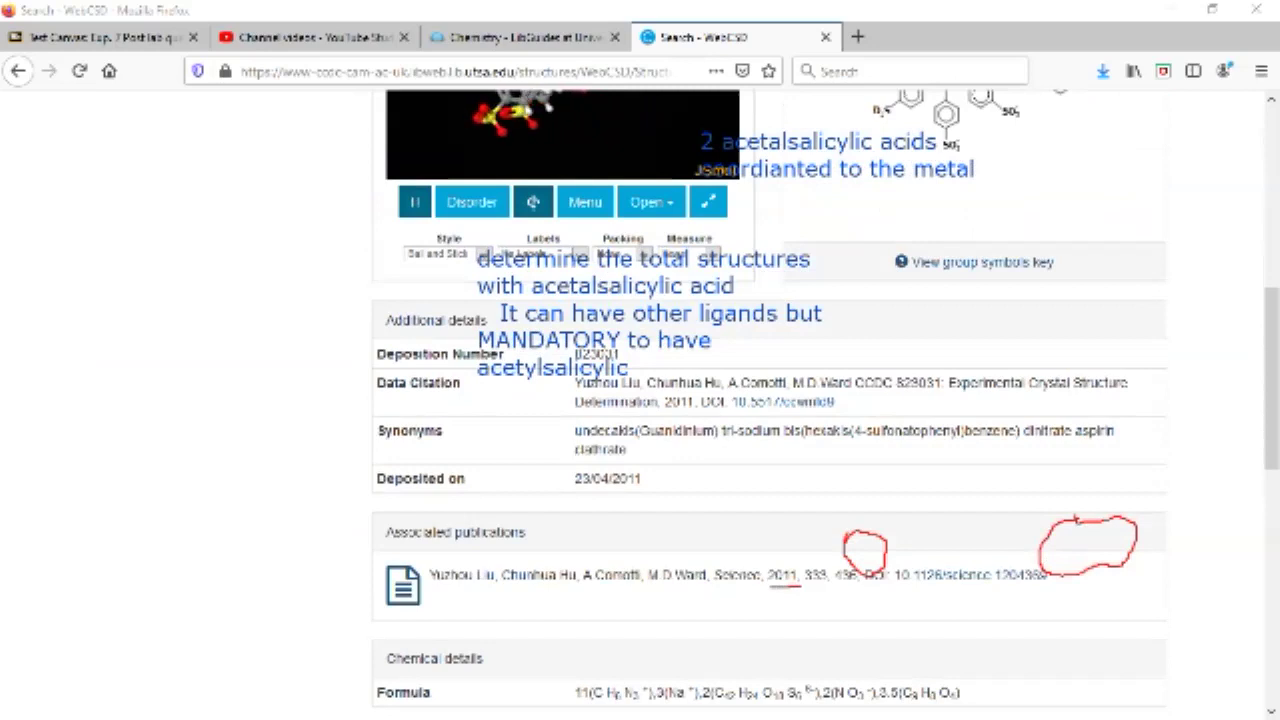
{"action": "scroll", "coordinate": [640, 400], "scroll_direction": "up", "scroll_amount": 7}
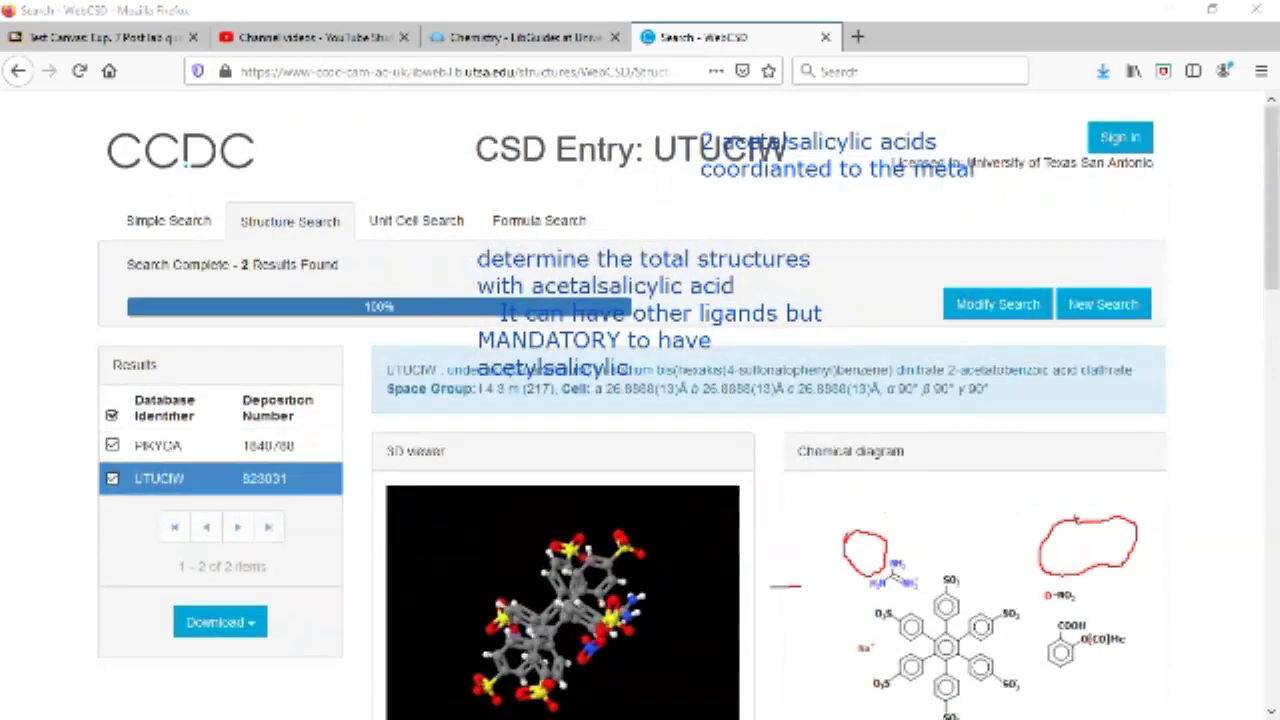
{"action": "scroll", "coordinate": [768, 400], "scroll_direction": "down", "scroll_amount": 6}
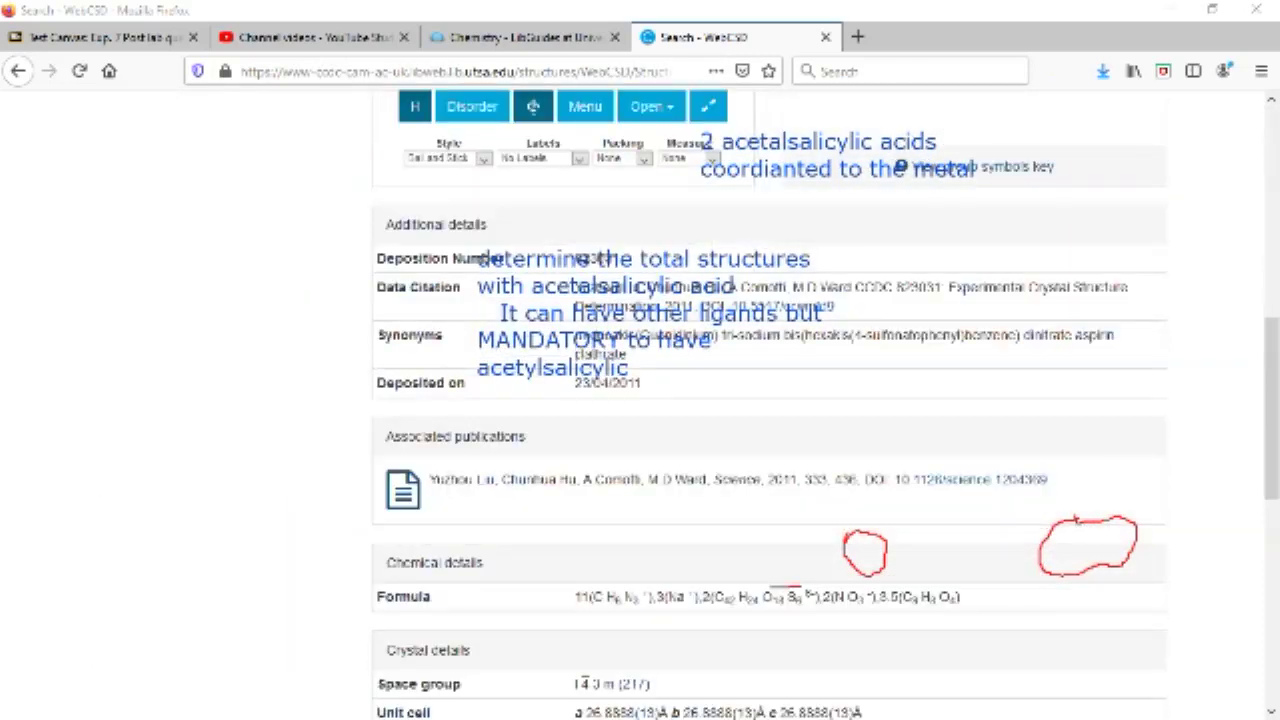
{"action": "left_click_drag", "start_coordinate": [714, 491], "coordinate": [760, 490]}
{"action": "left_click_drag", "start_coordinate": [452, 490], "coordinate": [596, 485]}
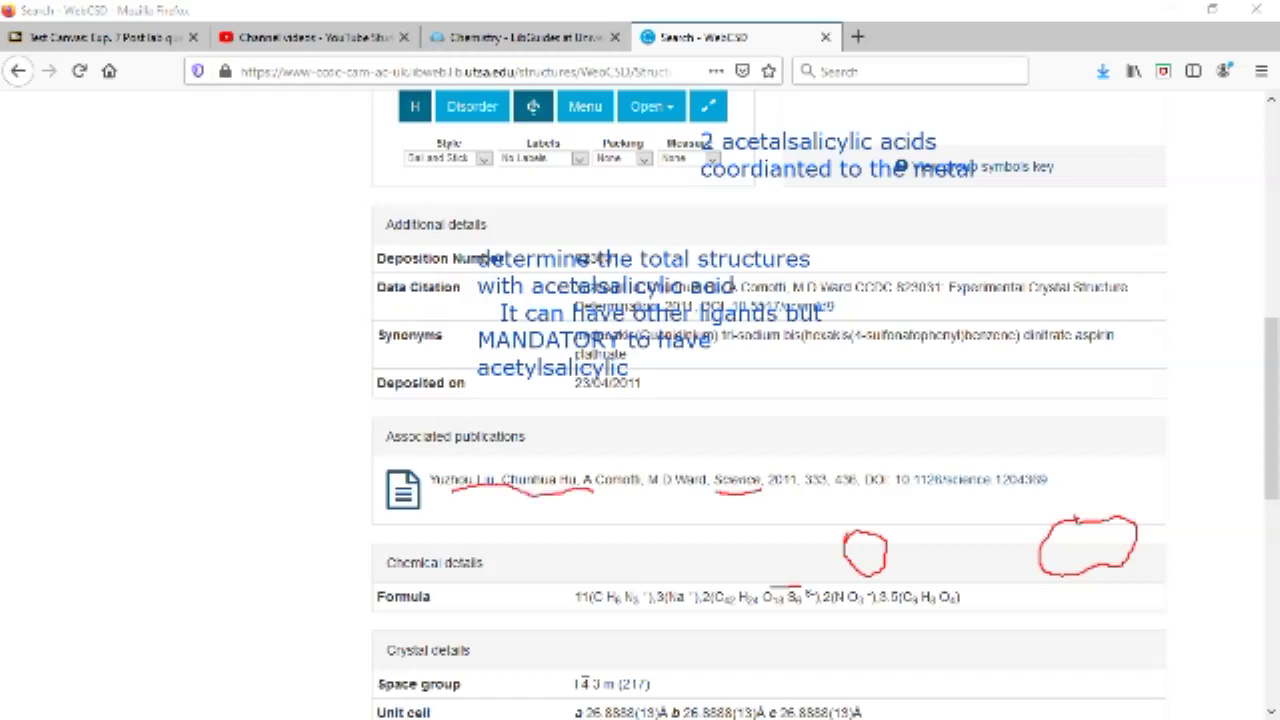
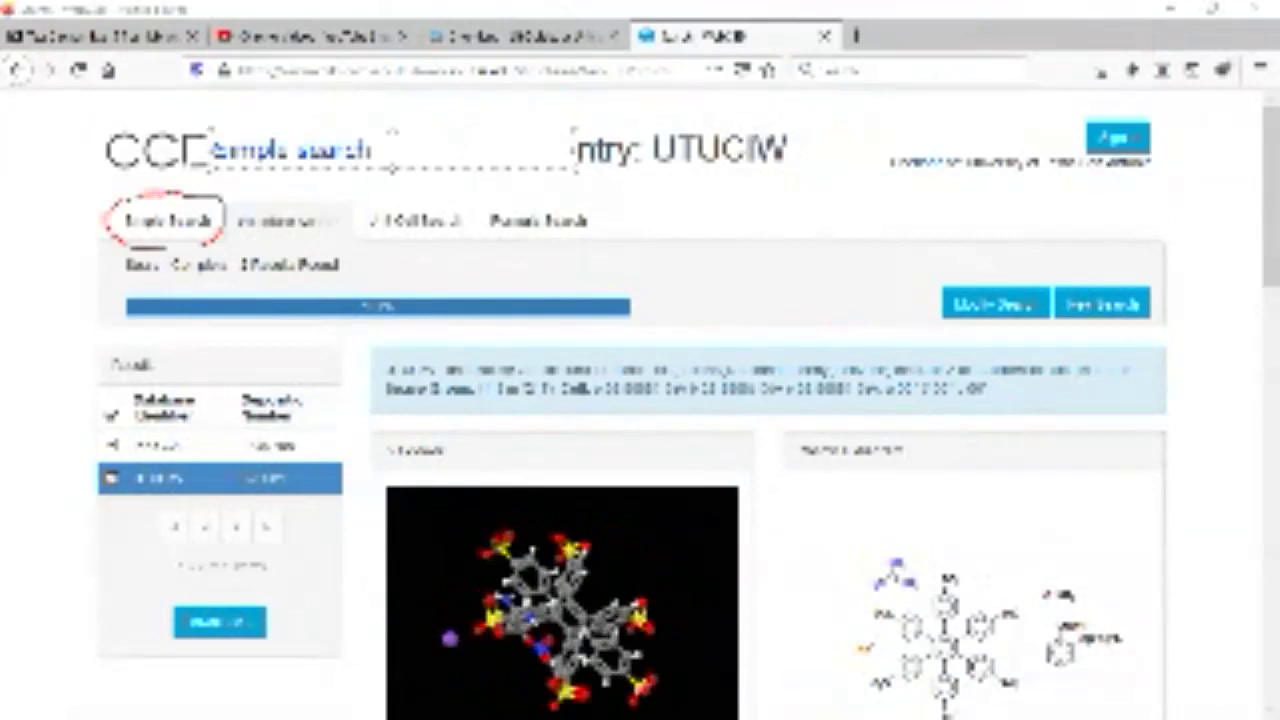
Step: Complete the "Simple search" text annotation with "search a refcode"
{"action": "type", "text": "search"}
{"action": "type", "text": " a refco"}
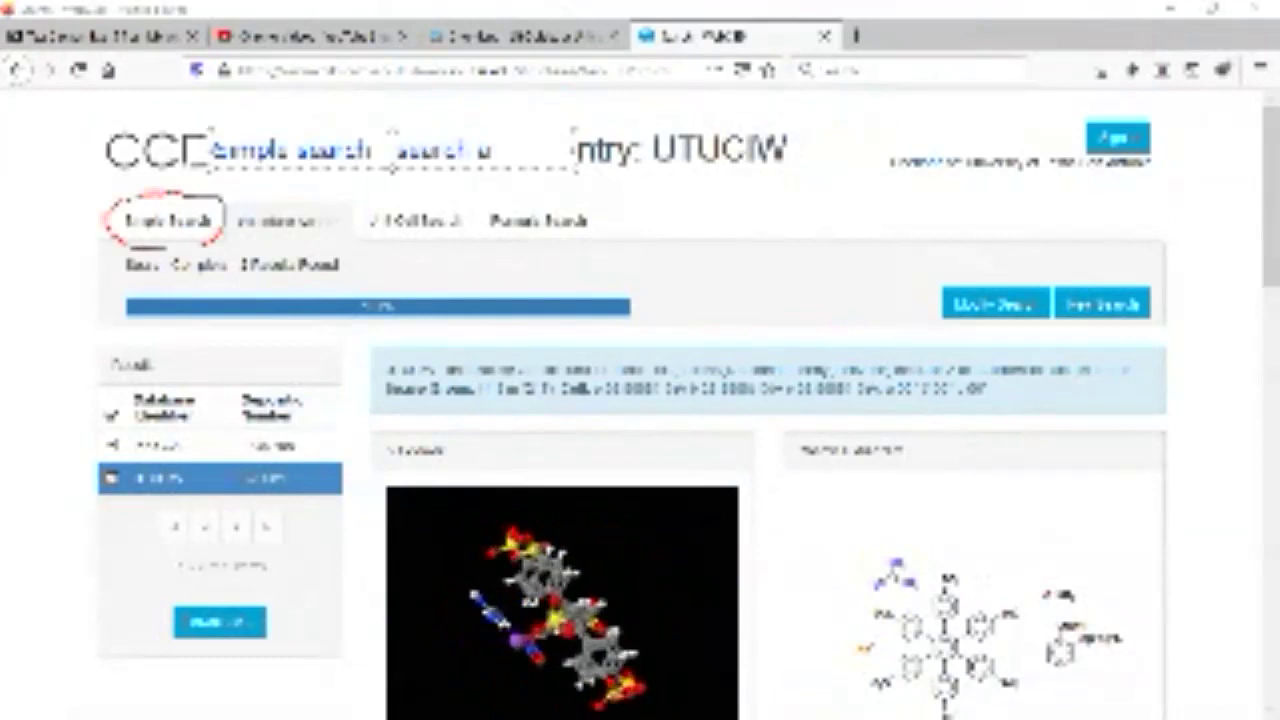
{"action": "type", "text": "de"}
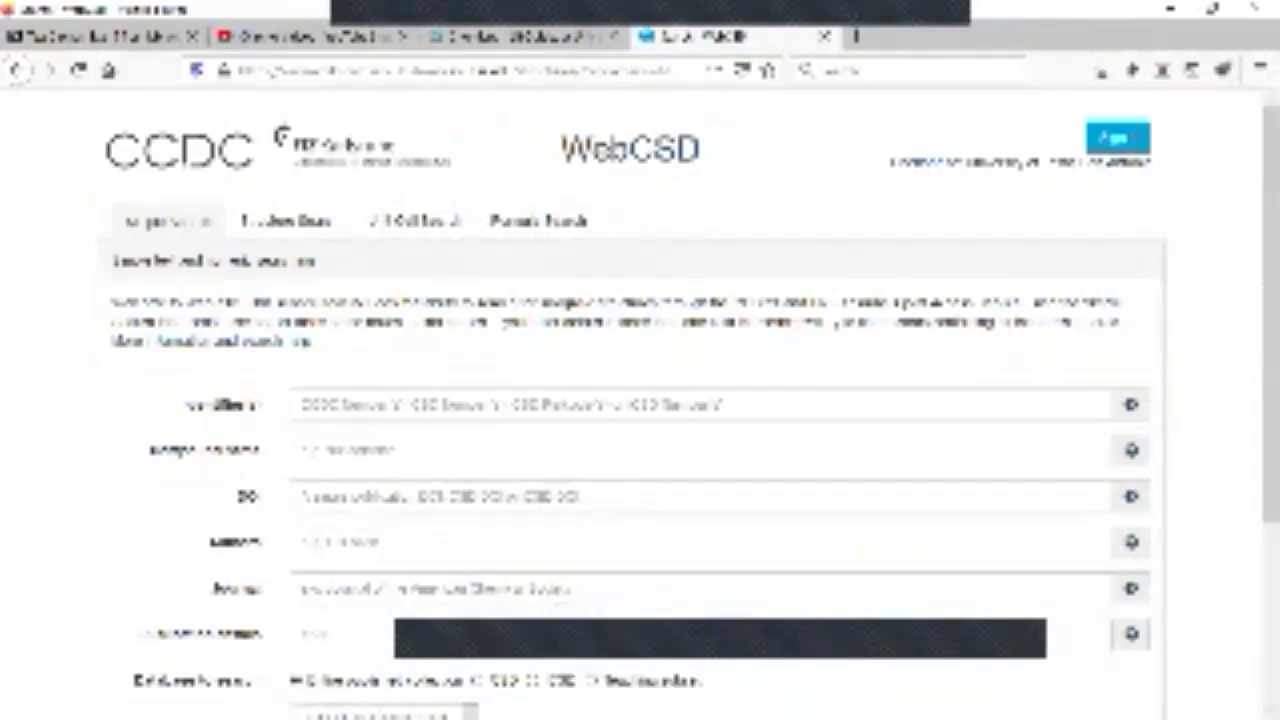
Step: Mark the Identifier(s) label and field with red freehand lines and run a simple search for the refcode BENWIC
{"action": "mouse_move", "coordinate": [190, 386]}
{"action": "left_mouse_down"}
{"action": "mouse_move", "coordinate": [270, 398]}
{"action": "mouse_move", "coordinate": [250, 420]}
{"action": "mouse_move", "coordinate": [216, 426]}
{"action": "mouse_move", "coordinate": [186, 394]}
{"action": "left_mouse_up"}
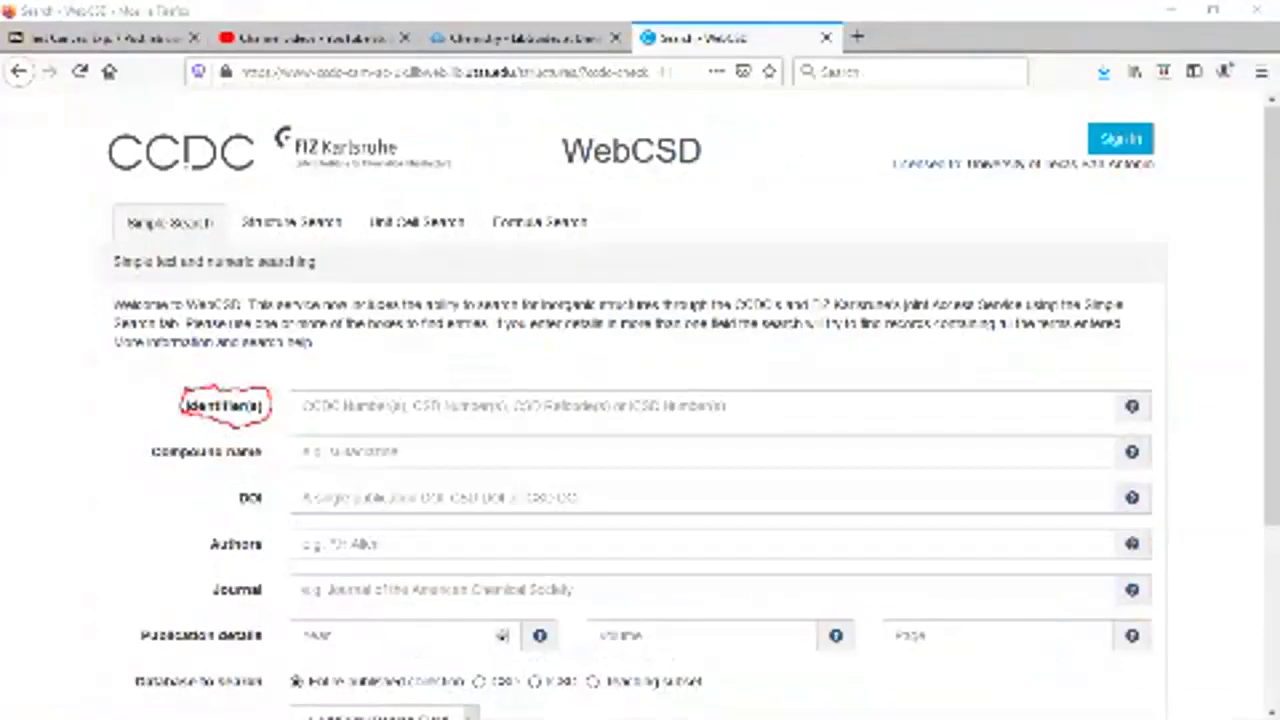
{"action": "mouse_move", "coordinate": [292, 420]}
{"action": "left_mouse_down"}
{"action": "mouse_move", "coordinate": [352, 432]}
{"action": "mouse_move", "coordinate": [435, 424]}
{"action": "left_mouse_up"}
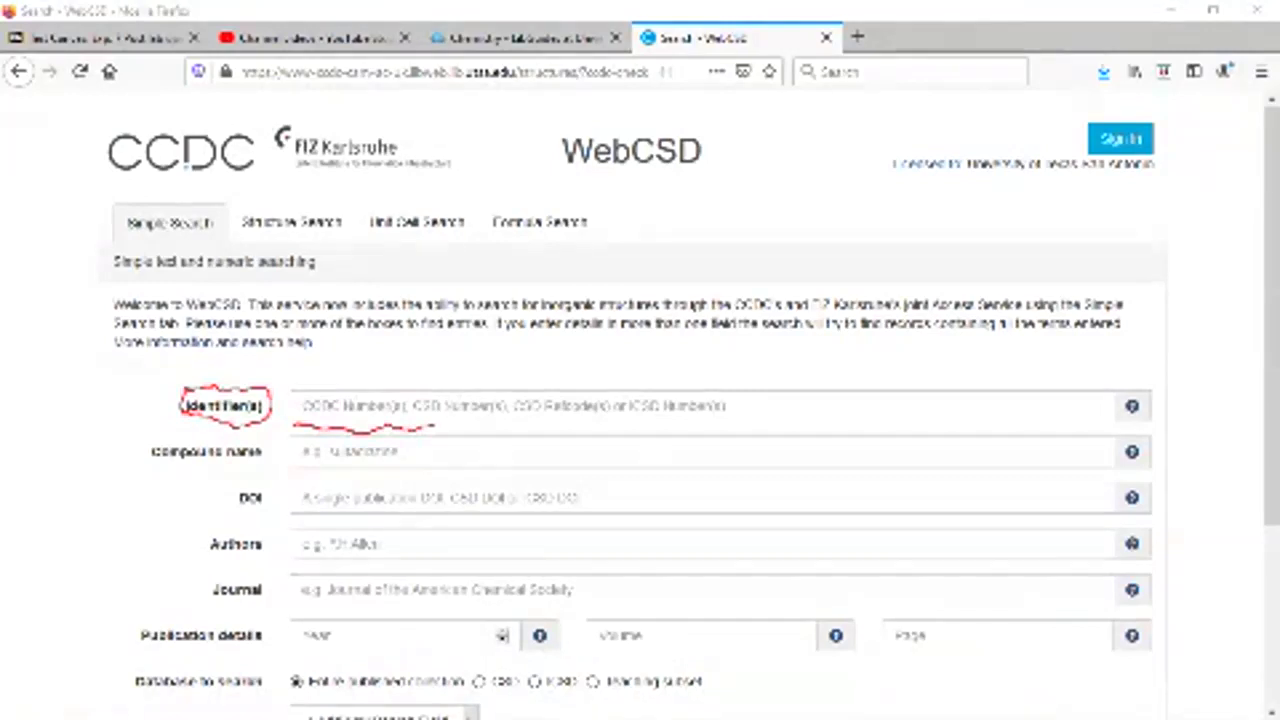
{"action": "left_click", "coordinate": [302, 406]}
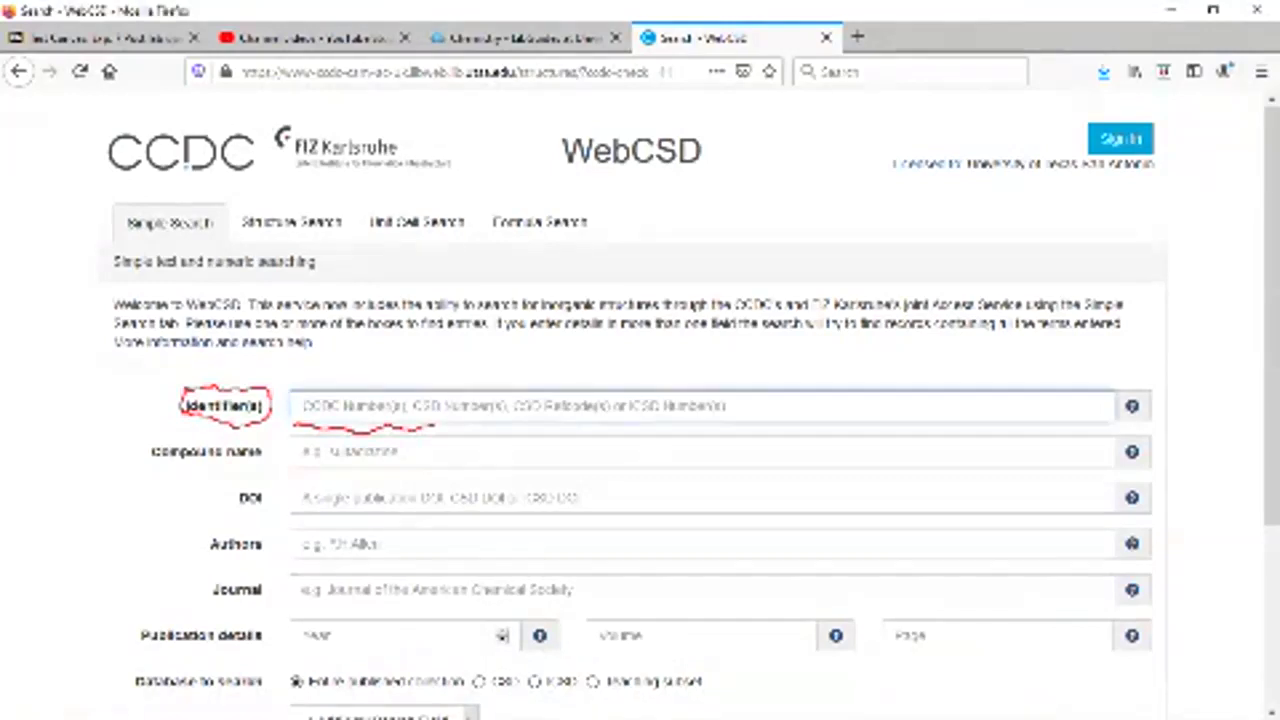
{"action": "type", "text": "DCN"}
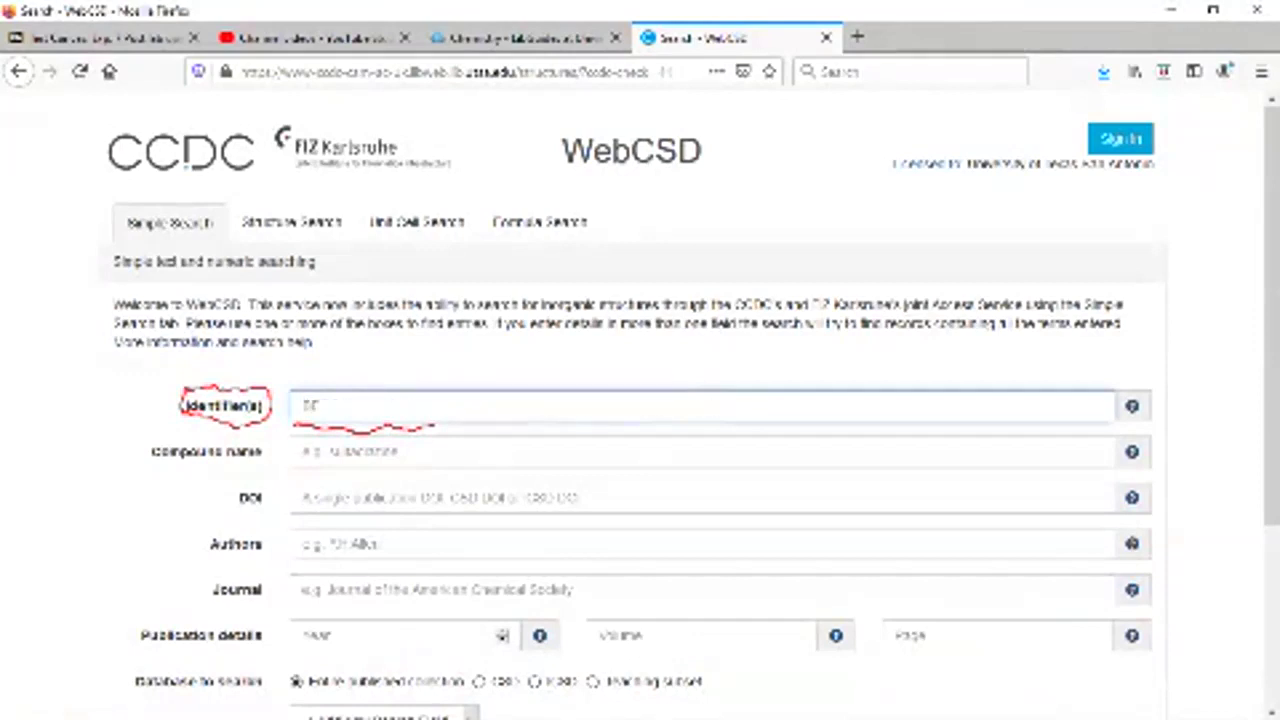
{"action": "type", "text": "WGC"}
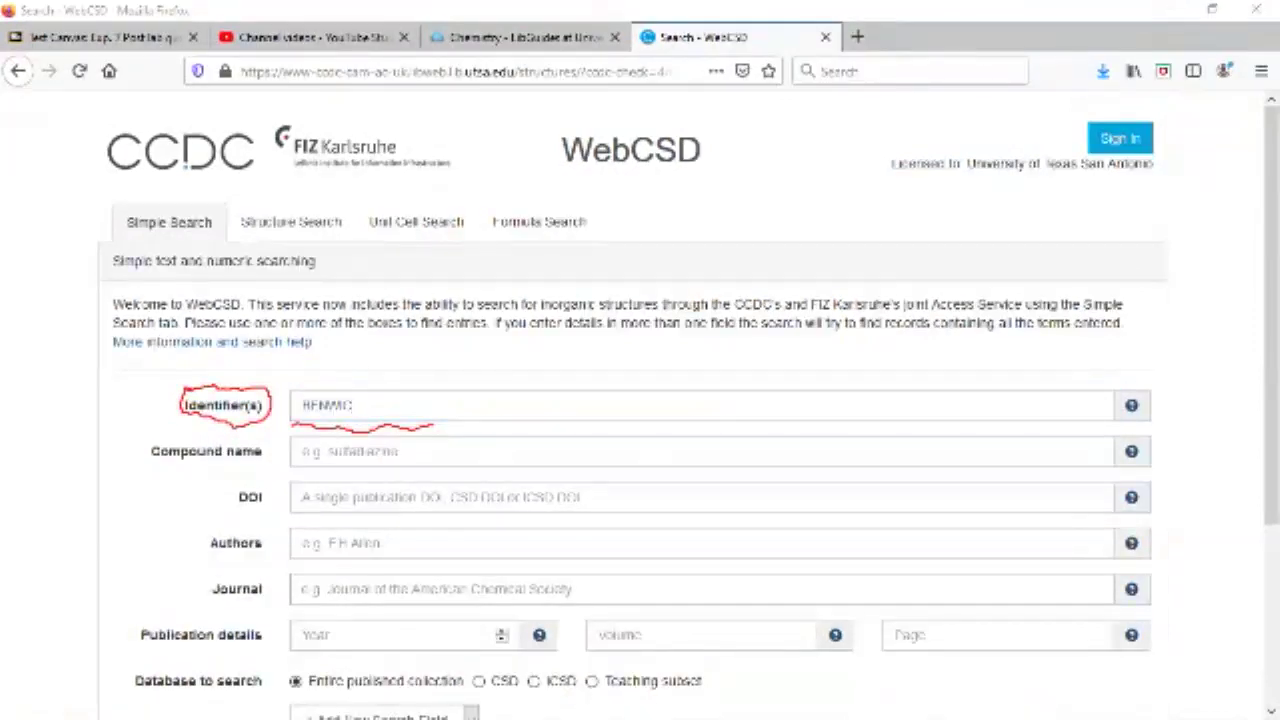
{"action": "scroll", "coordinate": [640, 400], "scroll_direction": "down", "scroll_amount": 3}
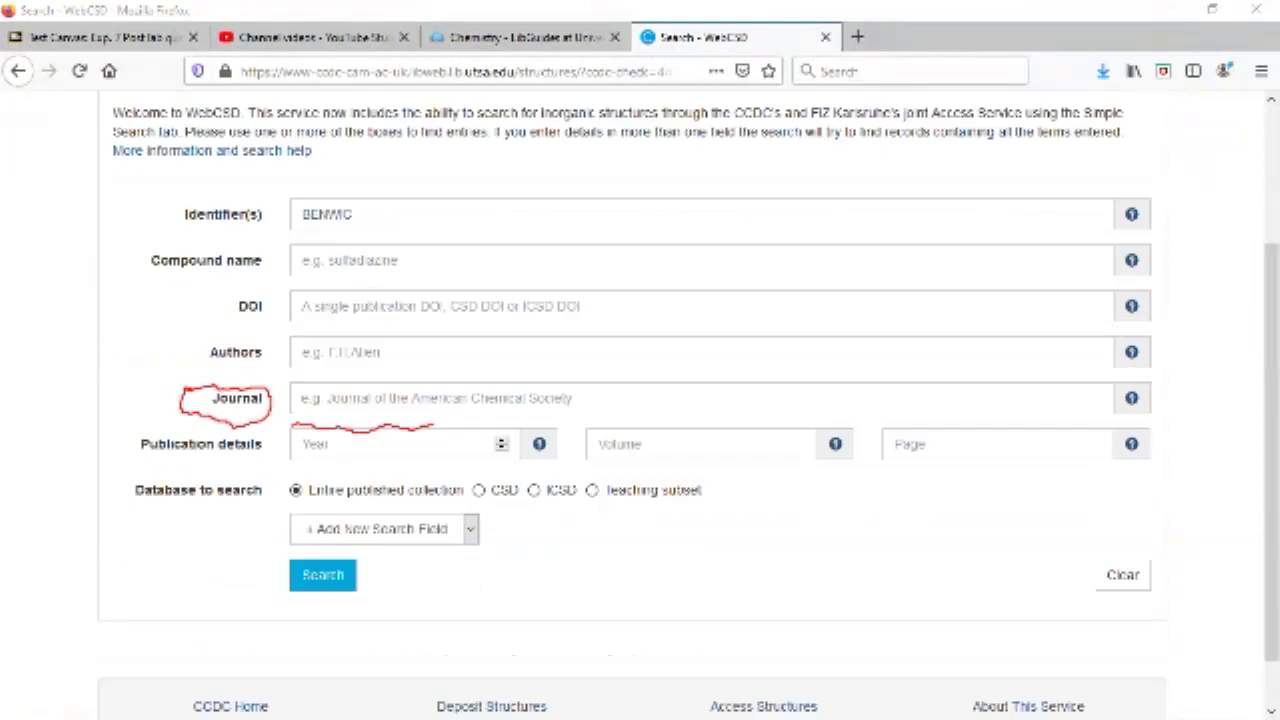
{"action": "key", "text": "Return"}
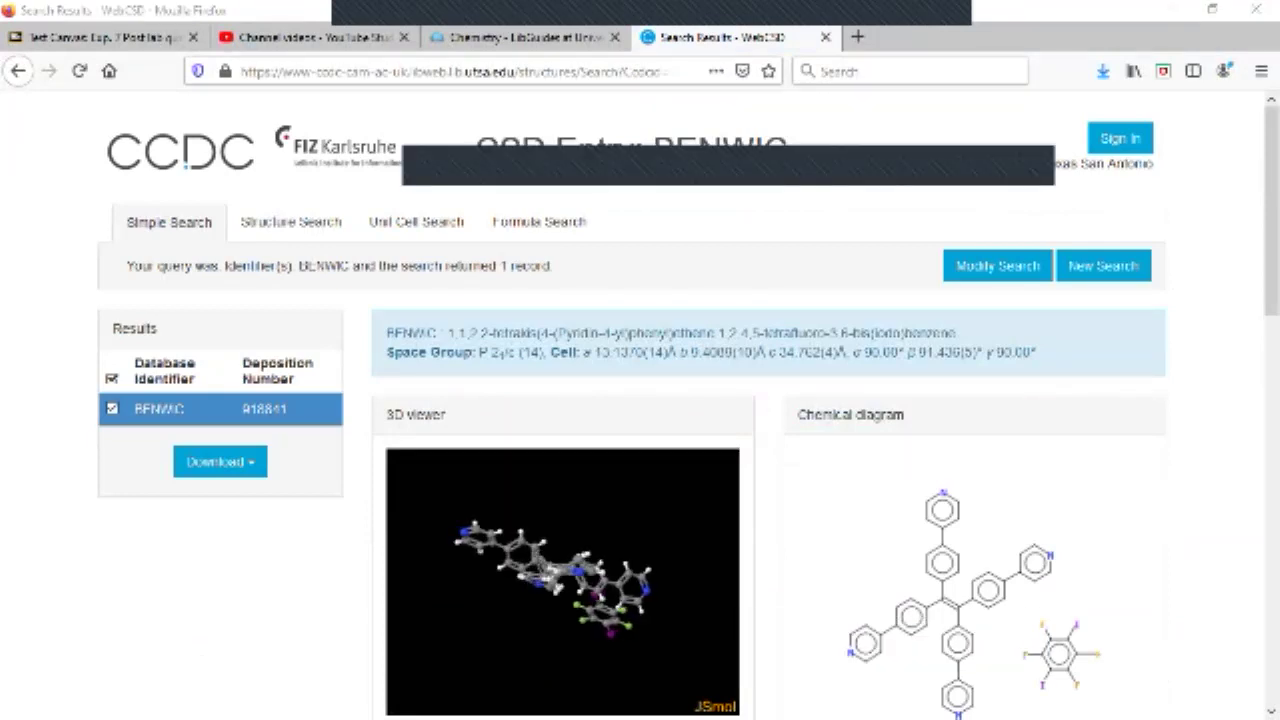
Step: Mark the journal, year, authors and section heading of BENWIC's associated publication with red freehand lines
{"action": "scroll", "coordinate": [640, 400], "scroll_direction": "down", "scroll_amount": 5}
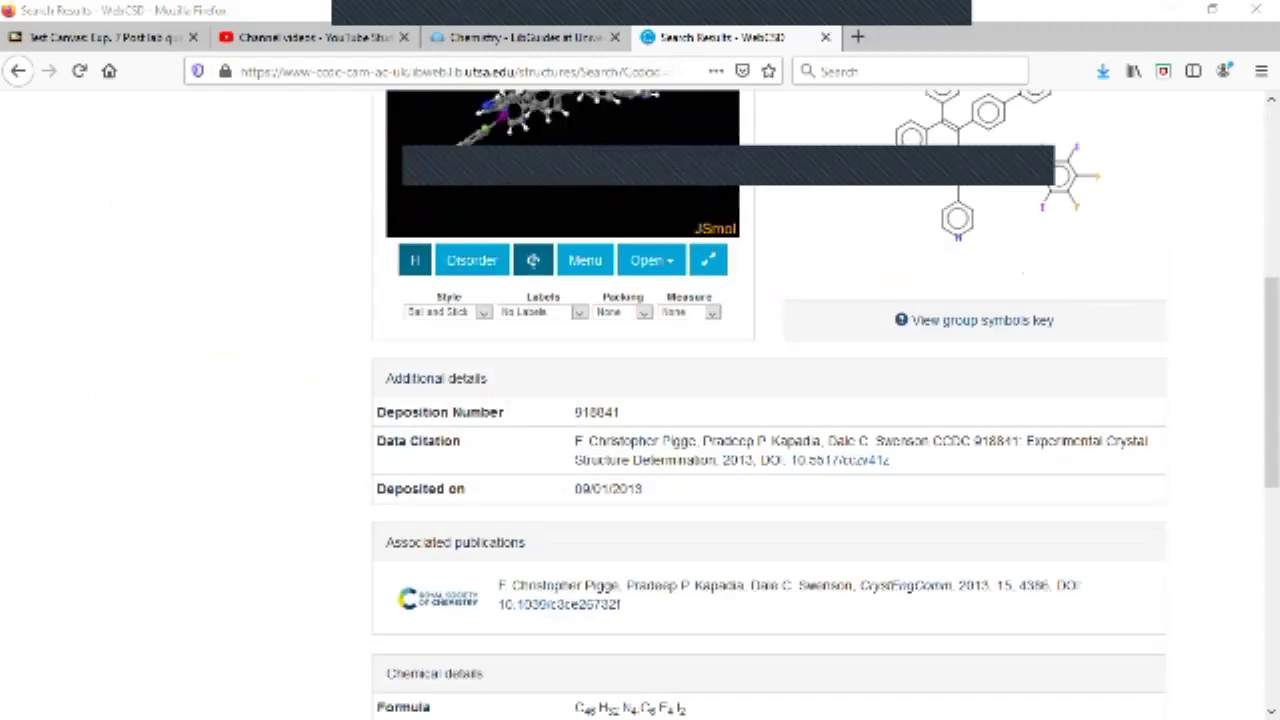
{"action": "mouse_move", "coordinate": [958, 596]}
{"action": "left_mouse_down"}
{"action": "mouse_move", "coordinate": [994, 604]}
{"action": "mouse_move", "coordinate": [975, 563]}
{"action": "mouse_move", "coordinate": [954, 590]}
{"action": "mouse_move", "coordinate": [964, 606]}
{"action": "mouse_move", "coordinate": [860, 592]}
{"action": "mouse_move", "coordinate": [934, 593]}
{"action": "left_mouse_up"}
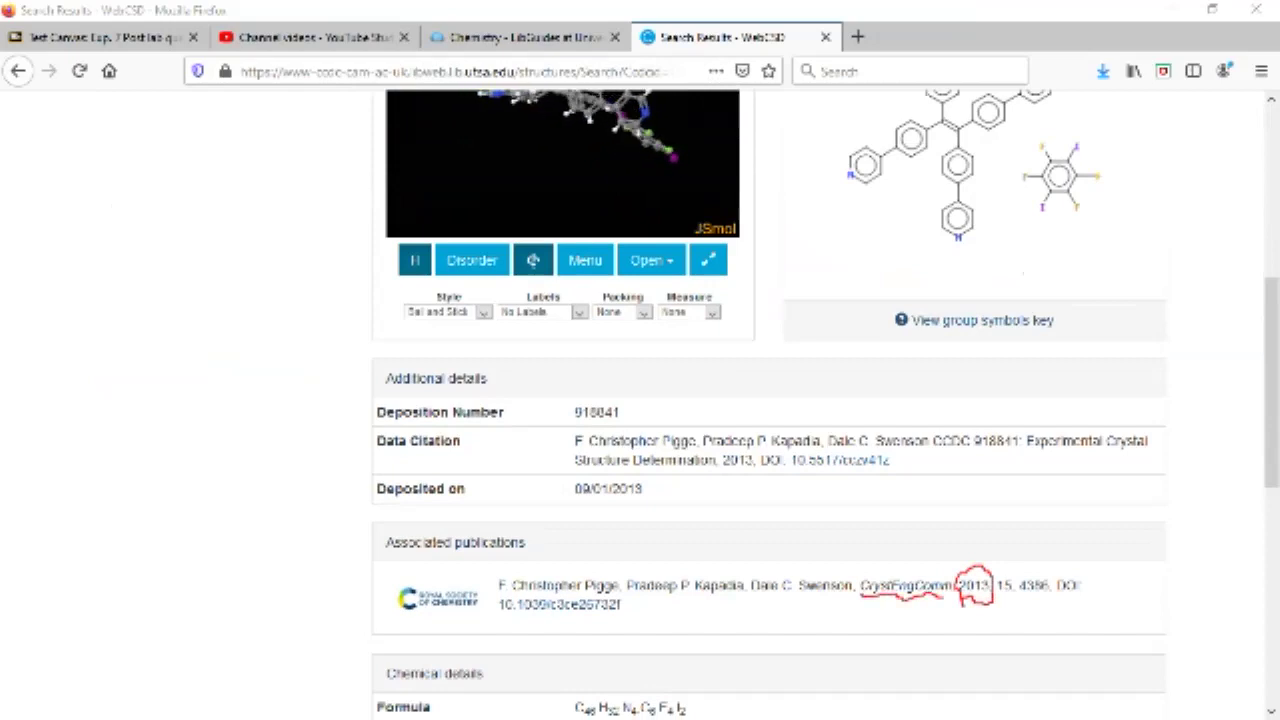
{"action": "mouse_move", "coordinate": [498, 590]}
{"action": "left_mouse_down"}
{"action": "mouse_move", "coordinate": [790, 607]}
{"action": "mouse_move", "coordinate": [826, 595]}
{"action": "left_mouse_up"}
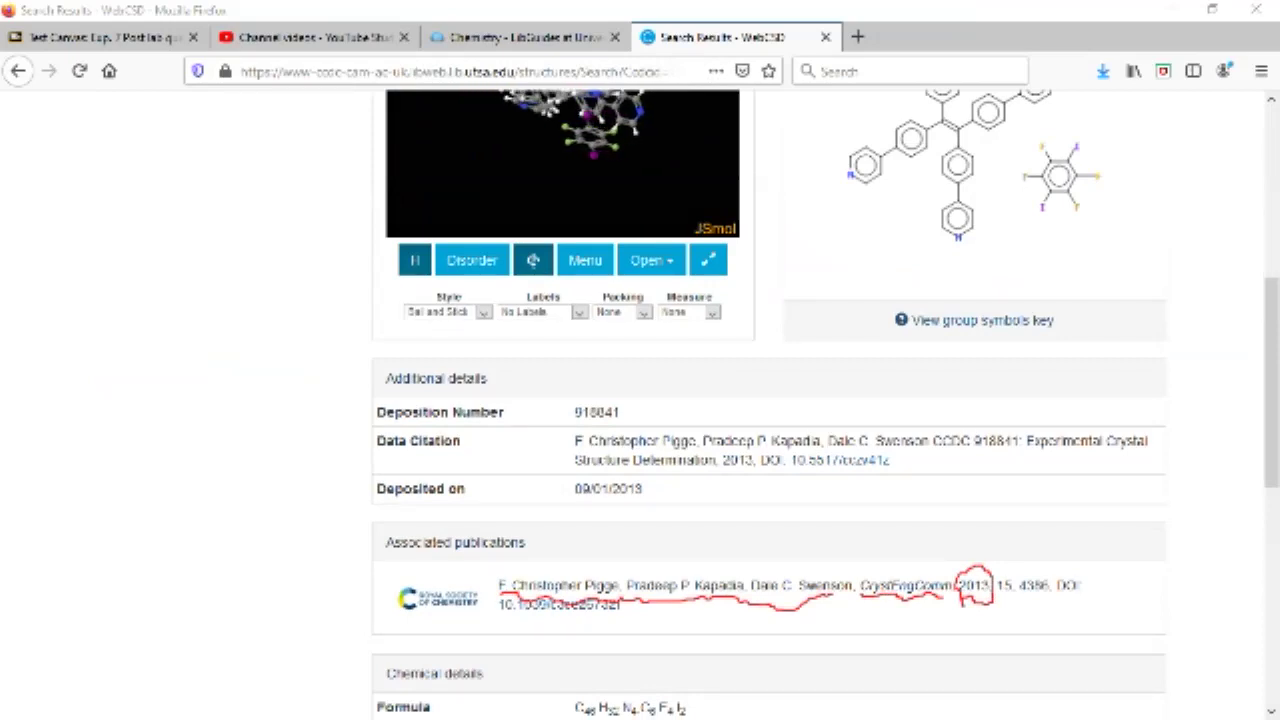
{"action": "left_click_drag", "start_coordinate": [378, 554], "coordinate": [524, 548]}
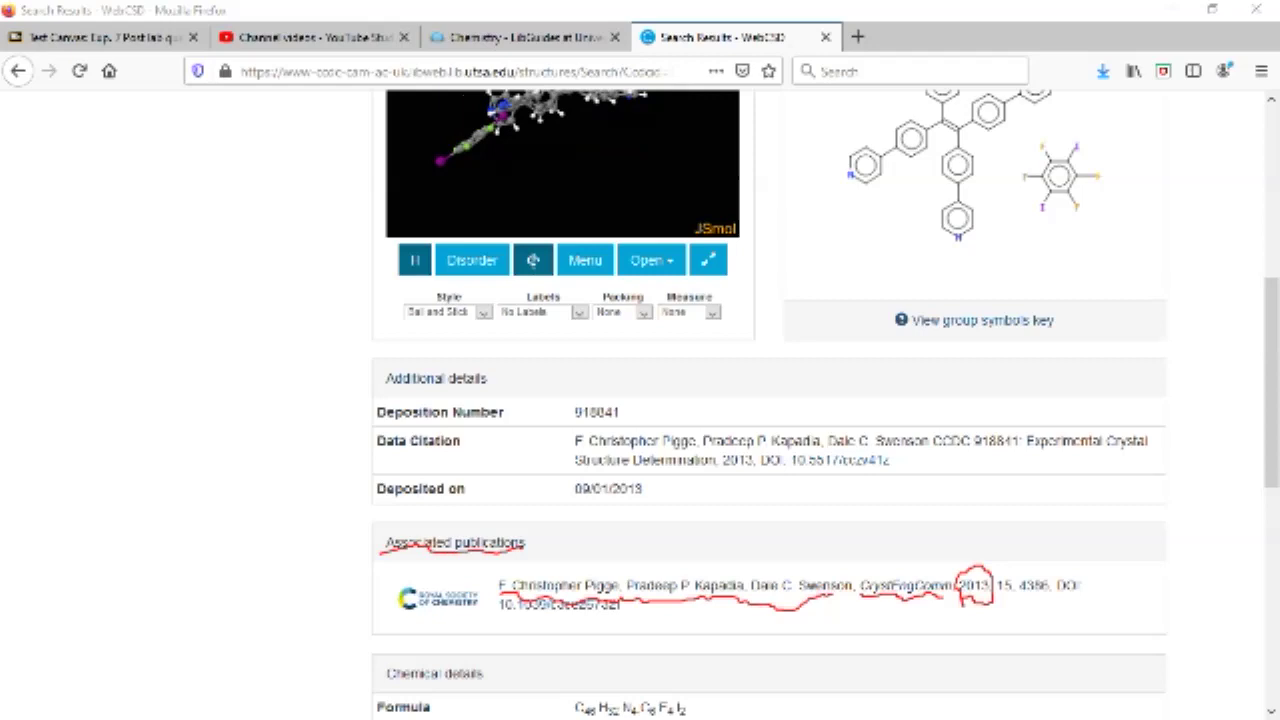
Step: Circle the Space group row in BENWIC's crystal details in red, clear the marking and return to the entry's overview
{"action": "scroll", "coordinate": [768, 400], "scroll_direction": "down", "scroll_amount": 5}
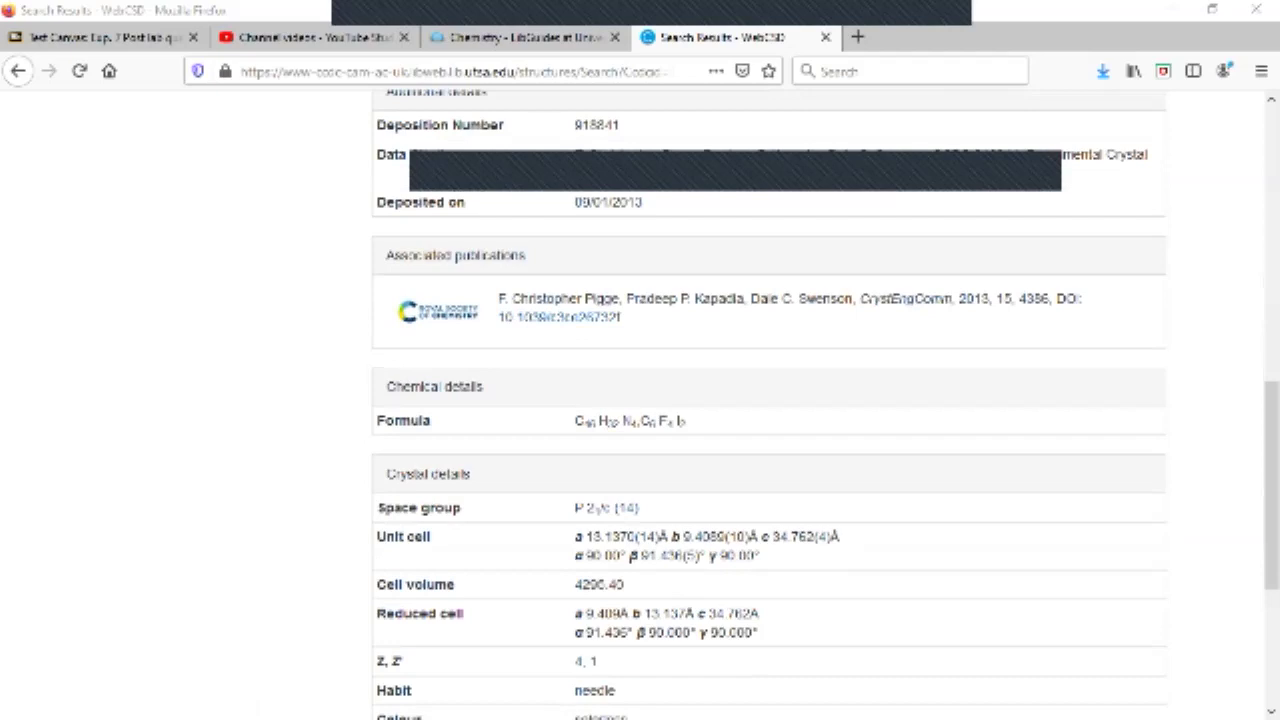
{"action": "mouse_move", "coordinate": [441, 484]}
{"action": "left_mouse_down"}
{"action": "mouse_move", "coordinate": [646, 489]}
{"action": "mouse_move", "coordinate": [642, 514]}
{"action": "mouse_move", "coordinate": [416, 524]}
{"action": "mouse_move", "coordinate": [374, 512]}
{"action": "mouse_move", "coordinate": [368, 494]}
{"action": "mouse_move", "coordinate": [447, 485]}
{"action": "left_mouse_up"}
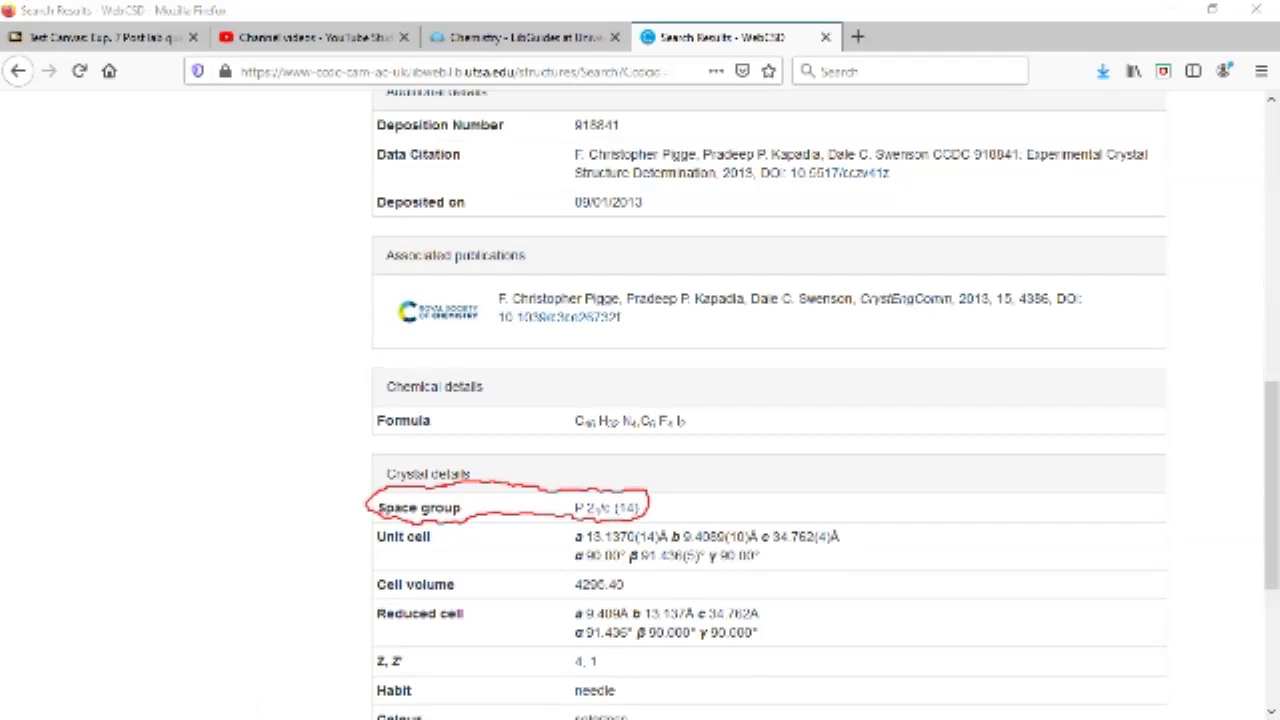
{"action": "key", "text": "Escape"}
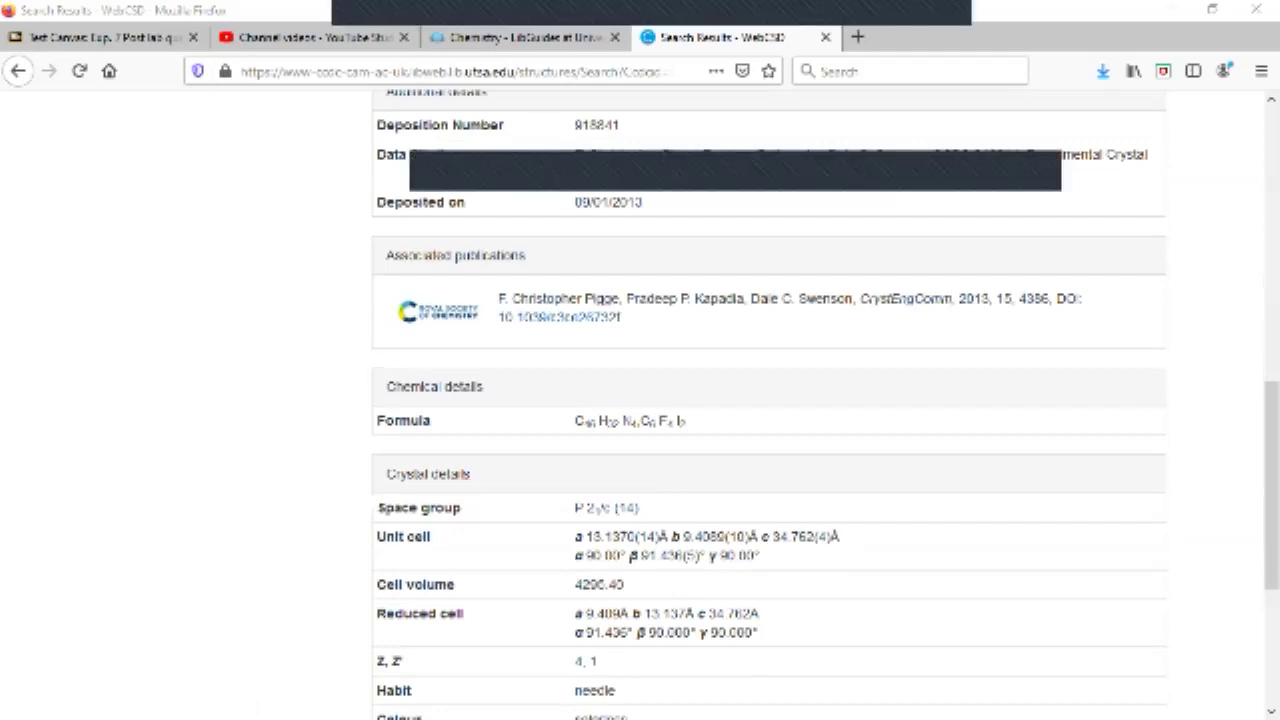
{"action": "scroll", "coordinate": [640, 400], "scroll_direction": "up", "scroll_amount": 10}
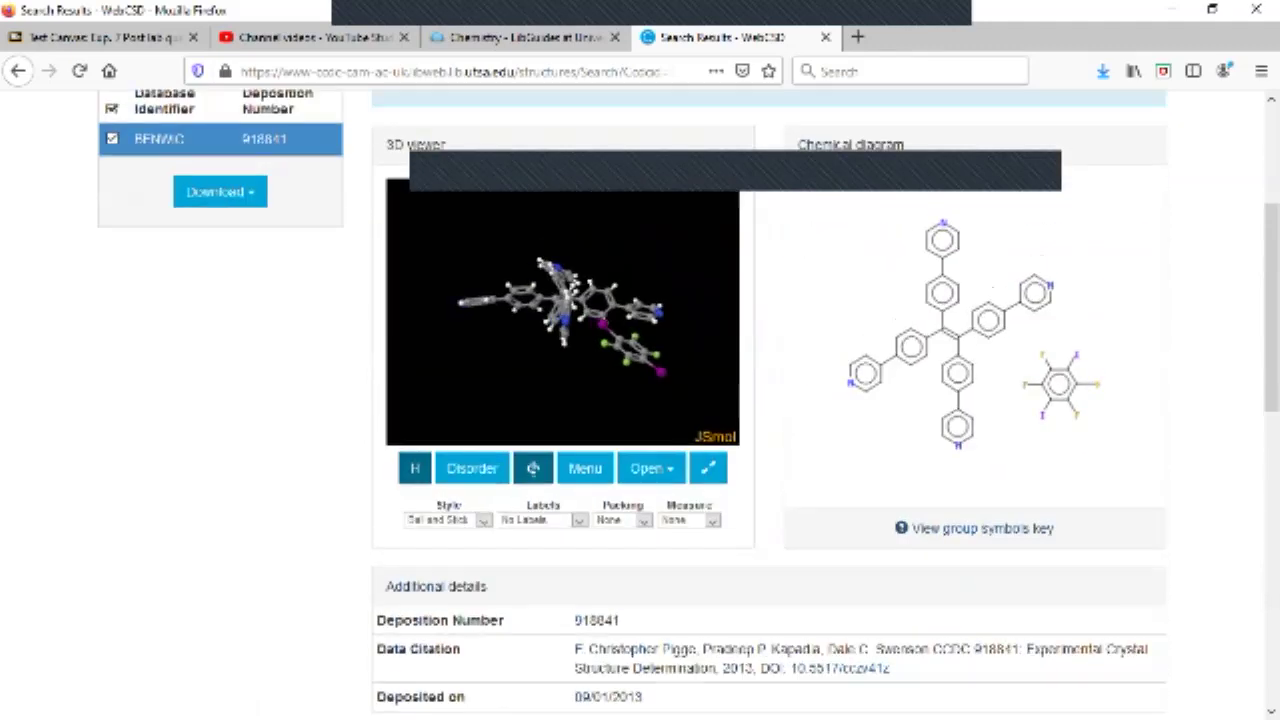
{"action": "scroll", "coordinate": [640, 400], "scroll_direction": "up", "scroll_amount": 2}
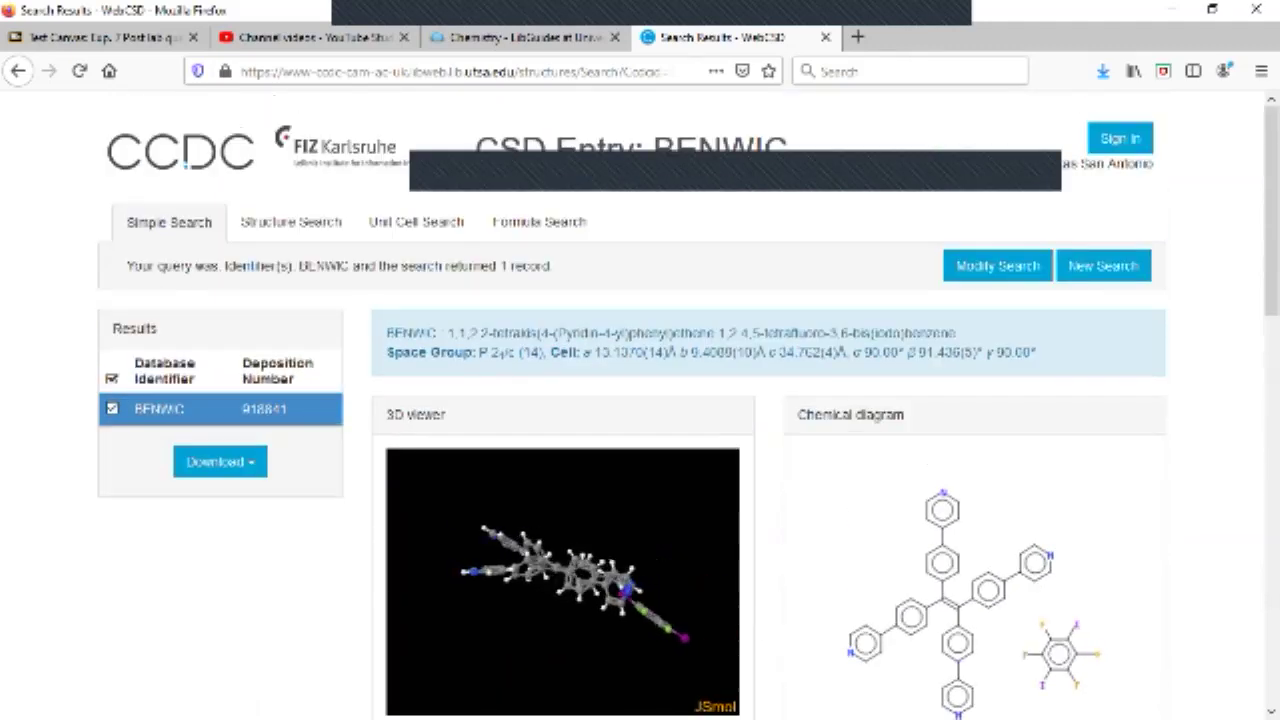